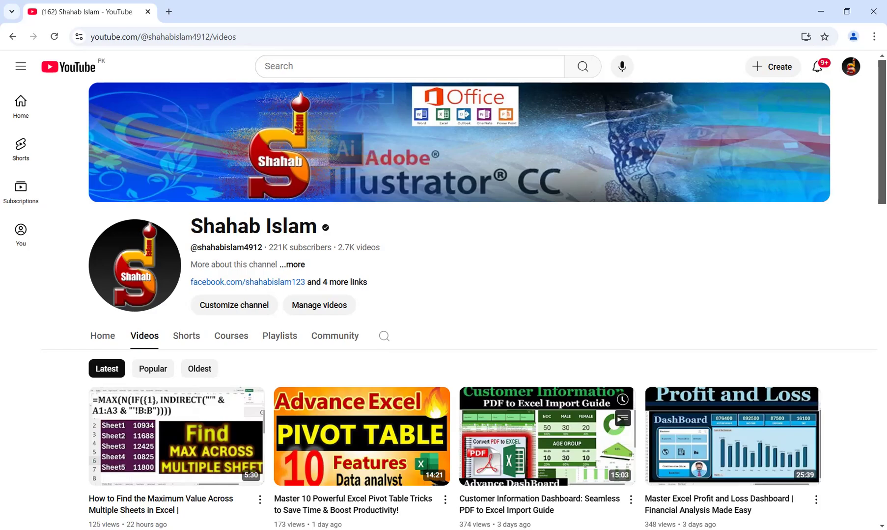
Step: Switch to the HotelBookingAndExpenseSheet workbook in Excel and choose room 101 for the first booking in A2
{"action": "left_click", "coordinate": [438, 529]}
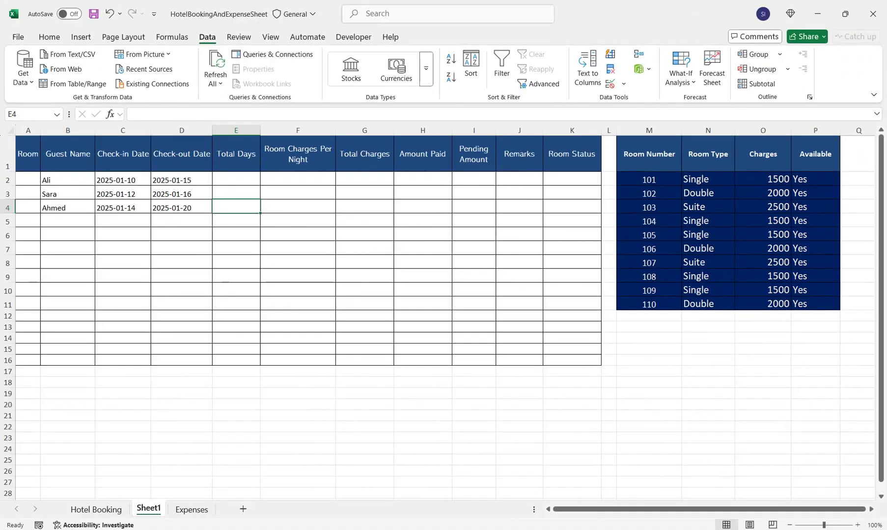
{"action": "left_click", "coordinate": [28, 179]}
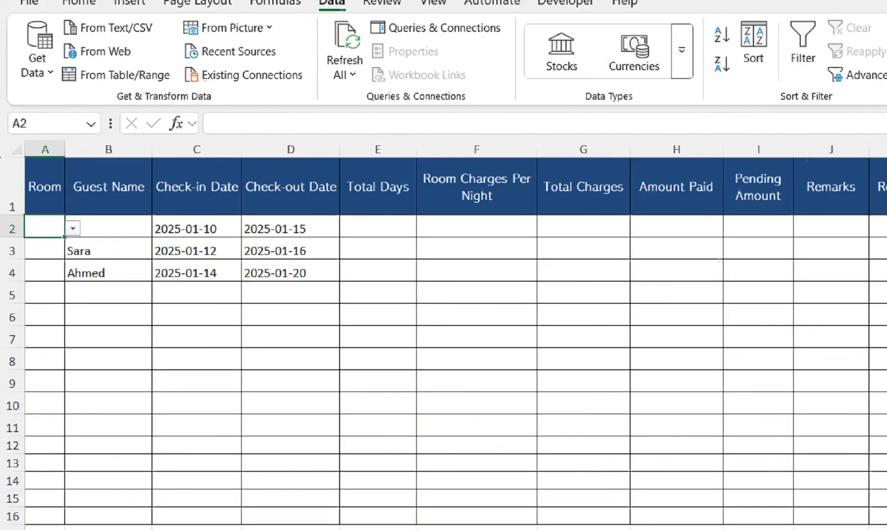
{"action": "left_click", "coordinate": [45, 180]}
{"action": "key", "text": "Return"}
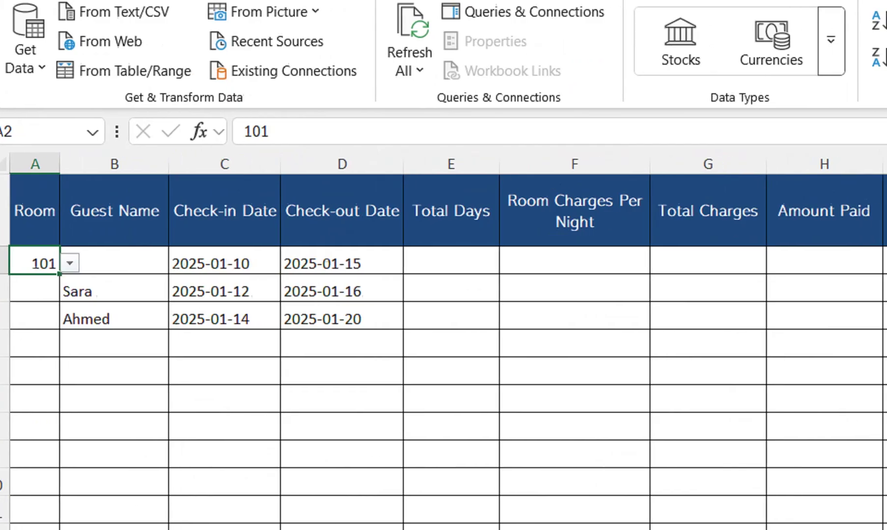
Step: Enter "Check Out" as the first booking's Room Status in K2, and clear the contents of K2:K16
{"action": "left_click", "coordinate": [609, 260]}
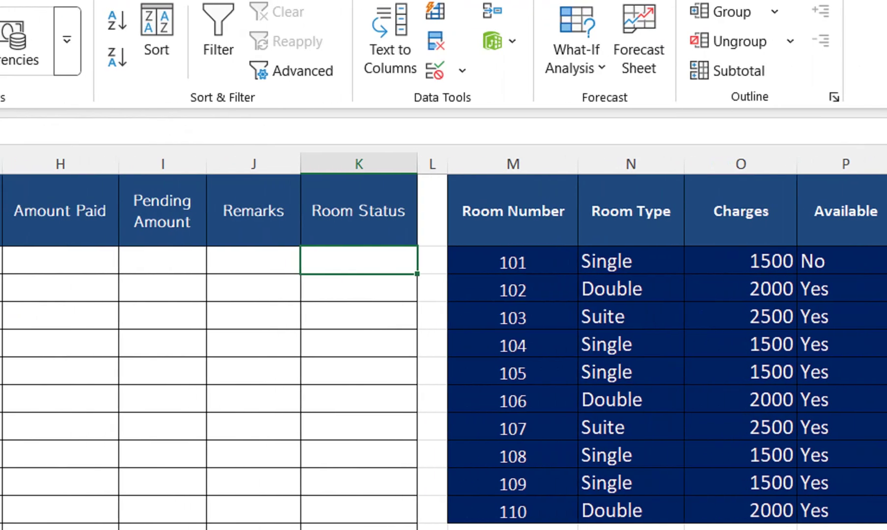
{"action": "type", "text": "Chek"}
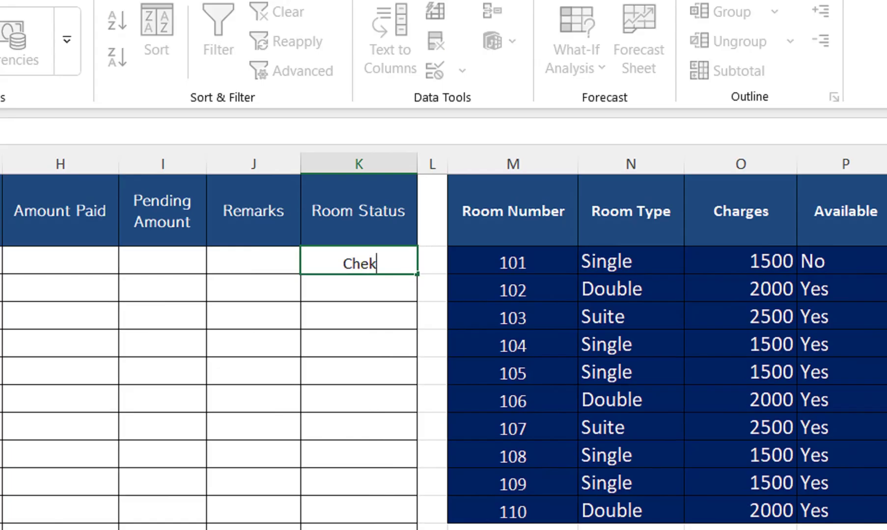
{"action": "key", "text": "BackSpace"}
{"action": "type", "text": "ck Out"}
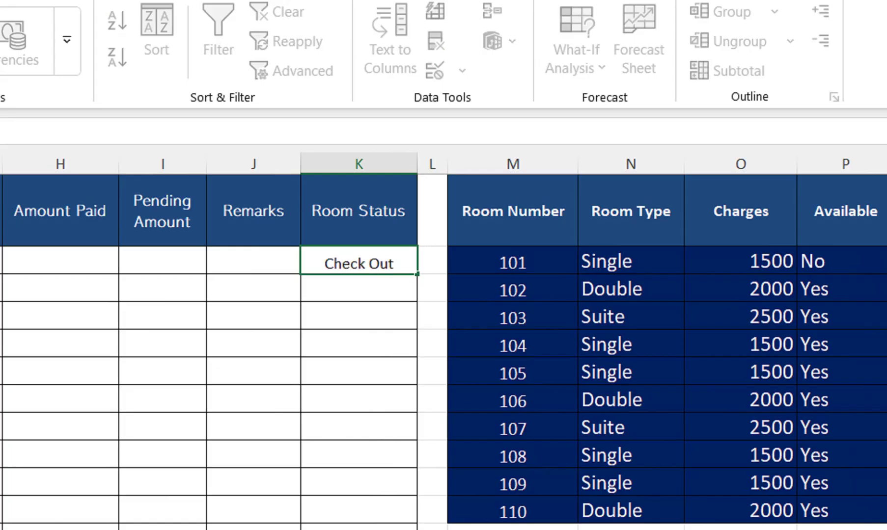
{"action": "key", "text": "Return"}
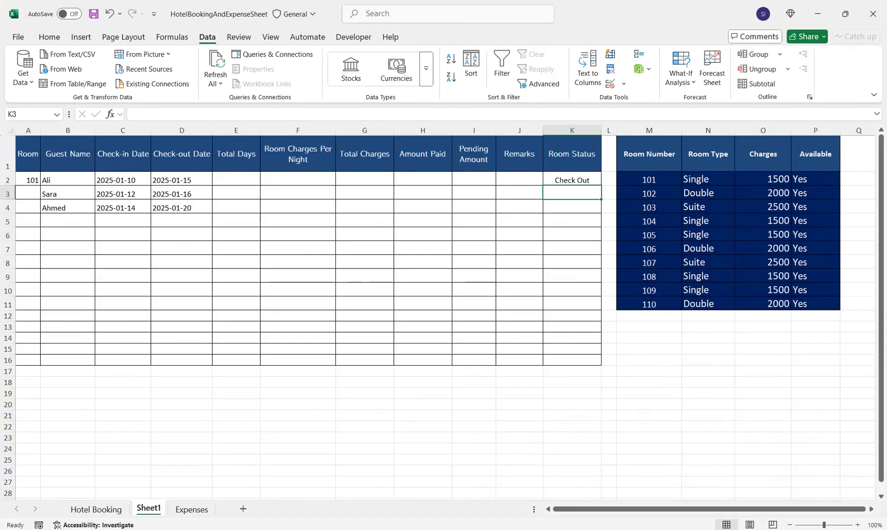
{"action": "left_click_drag", "start_coordinate": [572, 180], "coordinate": [572, 361]}
{"action": "key", "text": "Delete"}
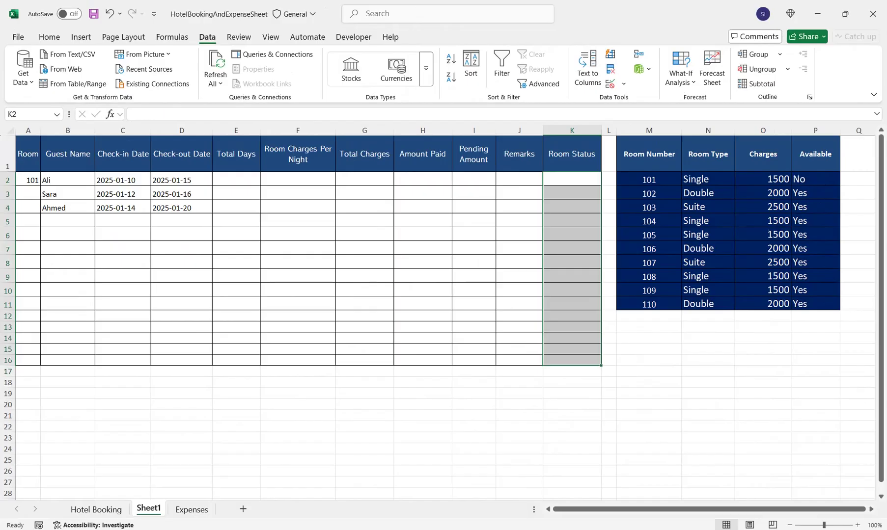
Step: Remove the data validation from the Room cells A2:A16 and clear the room number in A2
{"action": "left_click_drag", "start_coordinate": [28, 180], "coordinate": [28, 361]}
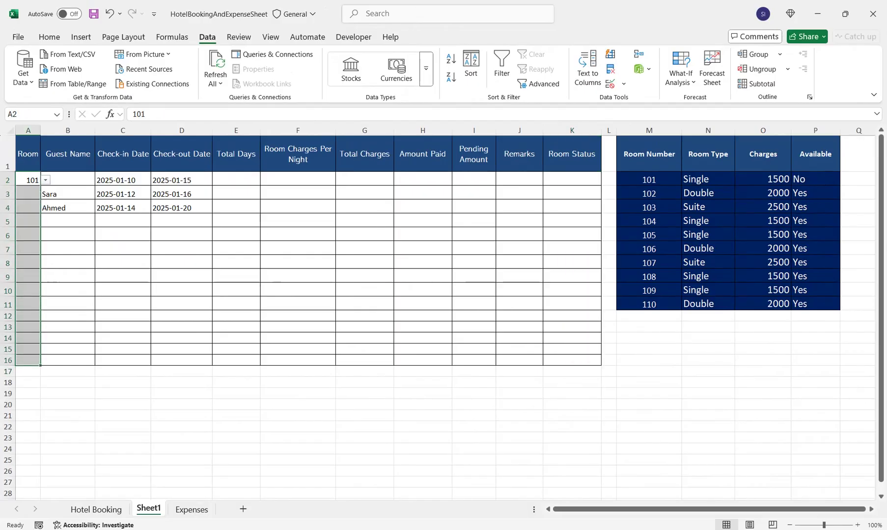
{"action": "left_click", "coordinate": [623, 83]}
{"action": "left_click", "coordinate": [638, 93]}
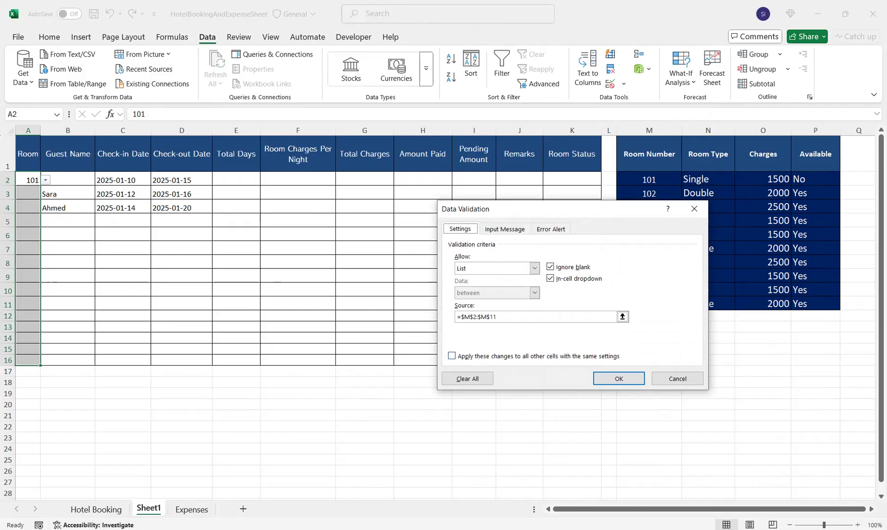
{"action": "left_click", "coordinate": [618, 378]}
{"action": "left_click", "coordinate": [181, 193]}
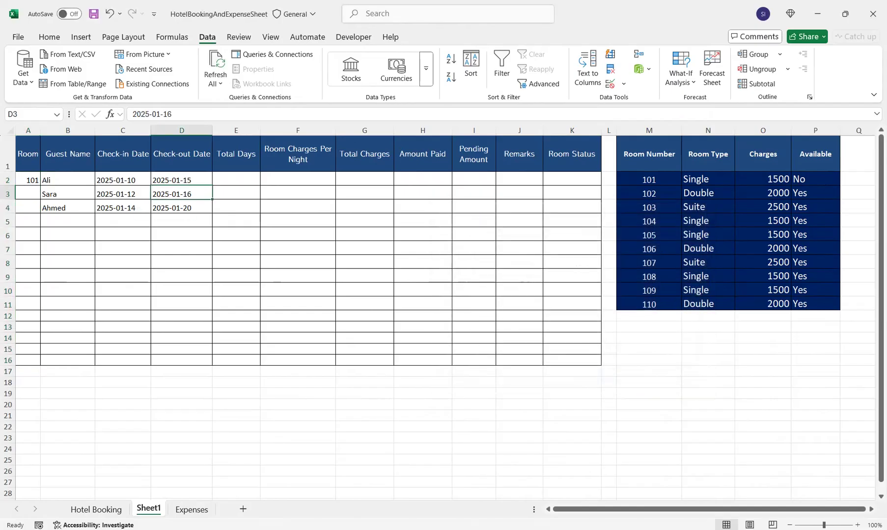
{"action": "left_click", "coordinate": [28, 180]}
{"action": "key", "text": "Delete"}
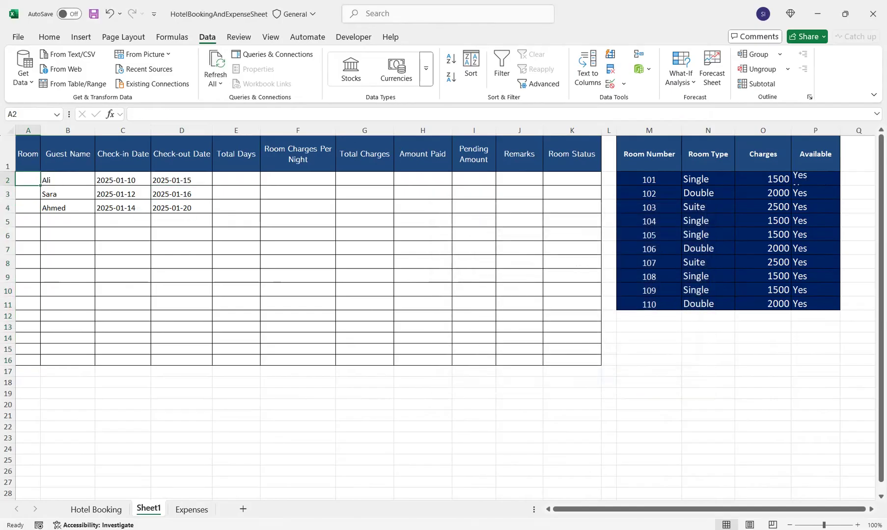
Step: Add a List data validation to the Room cells A2:A16 with the room numbers =$M$2:$M$11 as its source
{"action": "left_click_drag", "start_coordinate": [28, 180], "coordinate": [28, 360]}
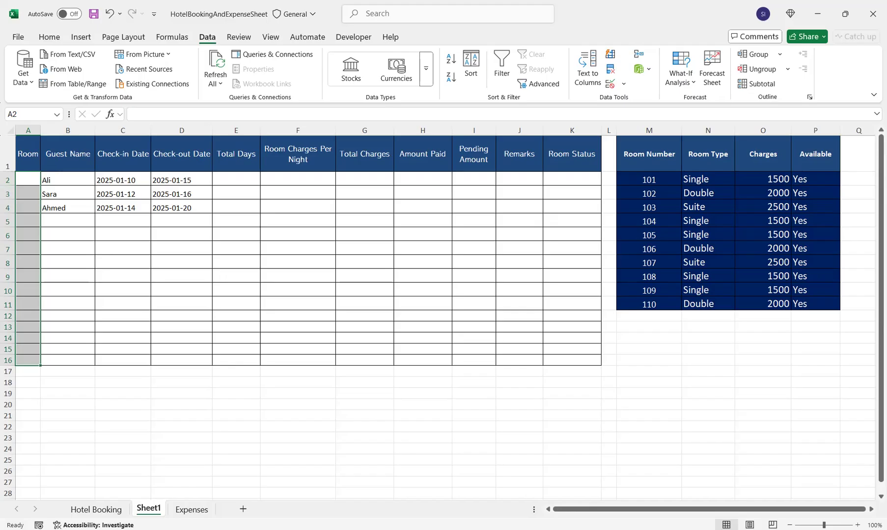
{"action": "left_click", "coordinate": [620, 83]}
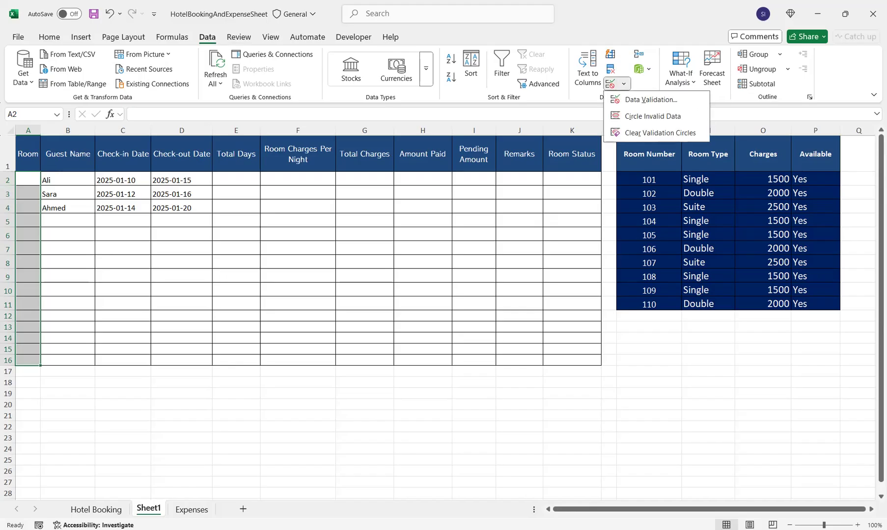
{"action": "left_click", "coordinate": [650, 100]}
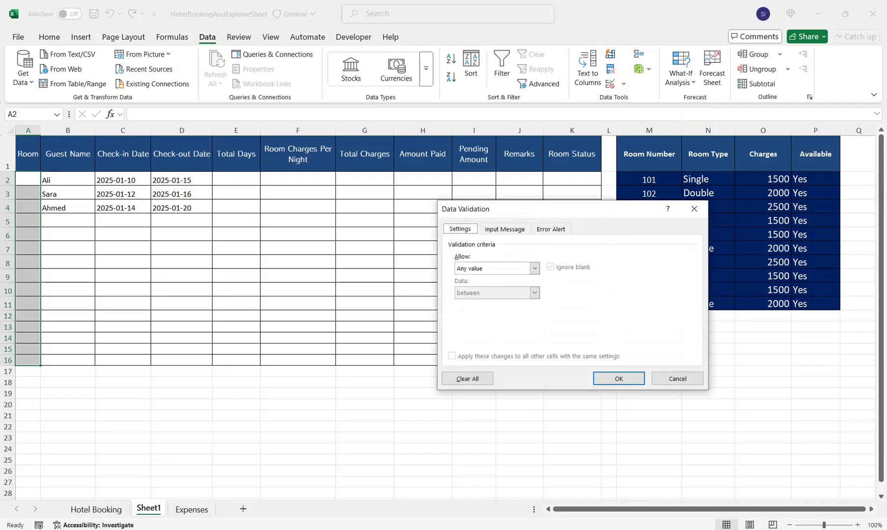
{"action": "left_click", "coordinate": [534, 268]}
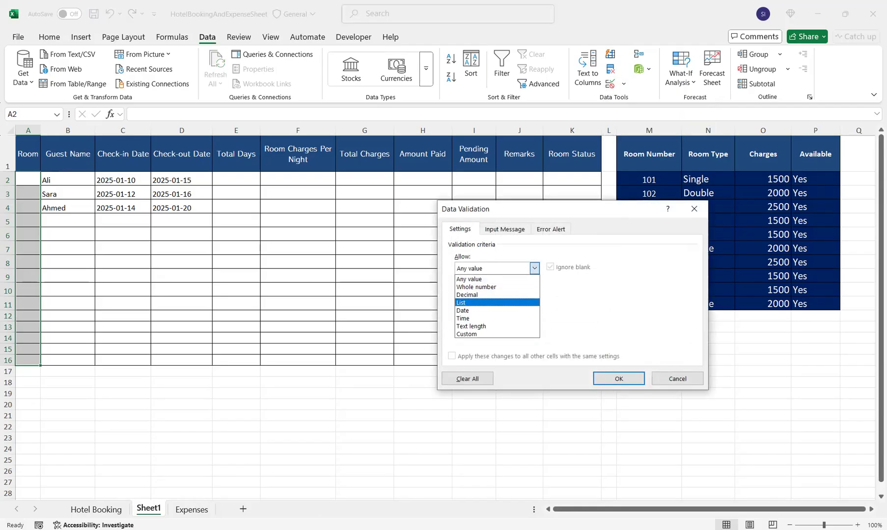
{"action": "left_click", "coordinate": [491, 303]}
{"action": "left_click", "coordinate": [535, 318]}
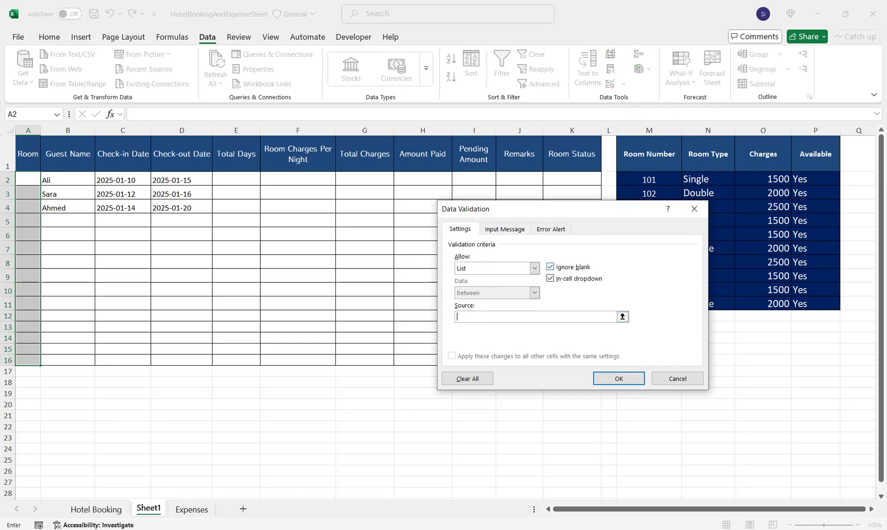
{"action": "left_click_drag", "start_coordinate": [555, 209], "coordinate": [325, 186]}
{"action": "left_click_drag", "start_coordinate": [649, 179], "coordinate": [649, 304]}
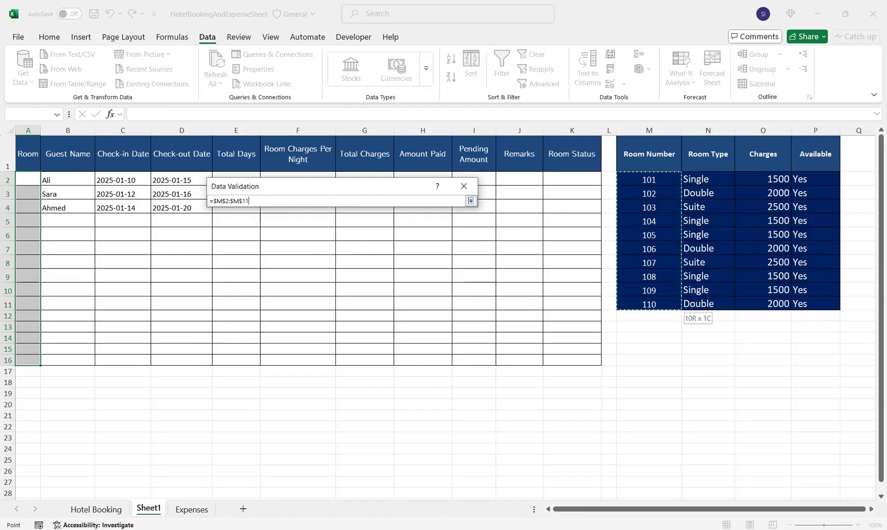
{"action": "key", "text": "Return"}
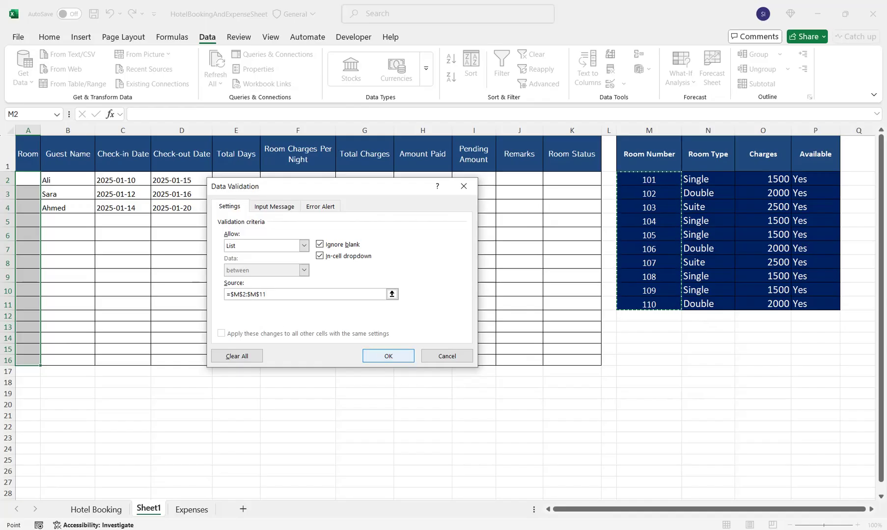
{"action": "key", "text": "Return"}
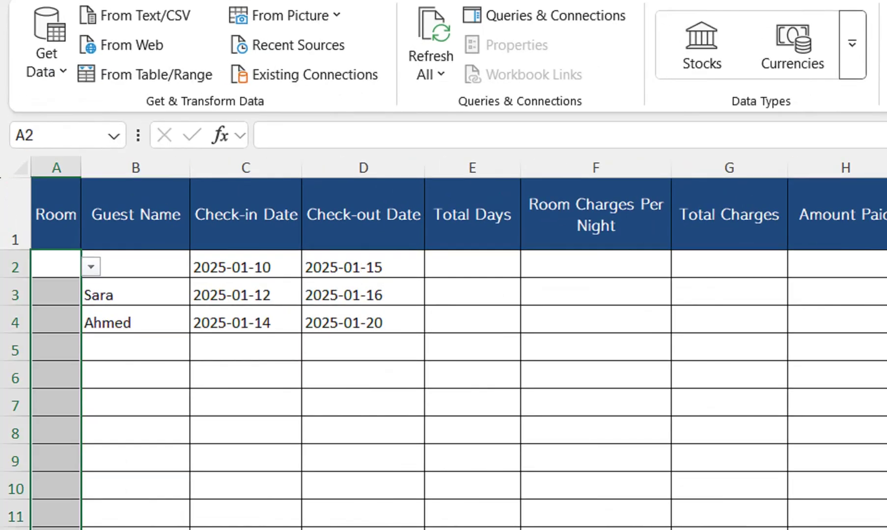
Step: Assign rooms 102, 104 and 108 to the three bookings in A2, A3 and A4 using the validation list
{"action": "key", "text": "alt+Down"}
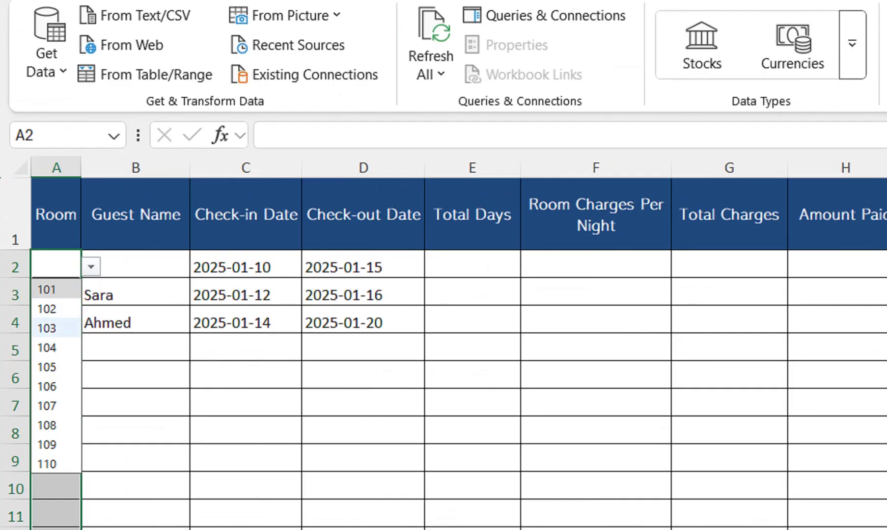
{"action": "left_click", "coordinate": [49, 309]}
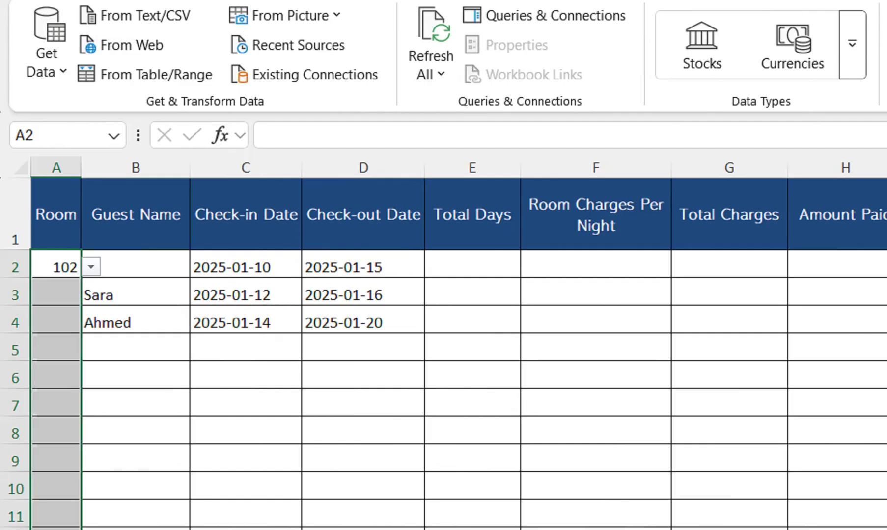
{"action": "left_click", "coordinate": [56, 294]}
{"action": "left_click", "coordinate": [91, 295]}
{"action": "left_click", "coordinate": [54, 375]}
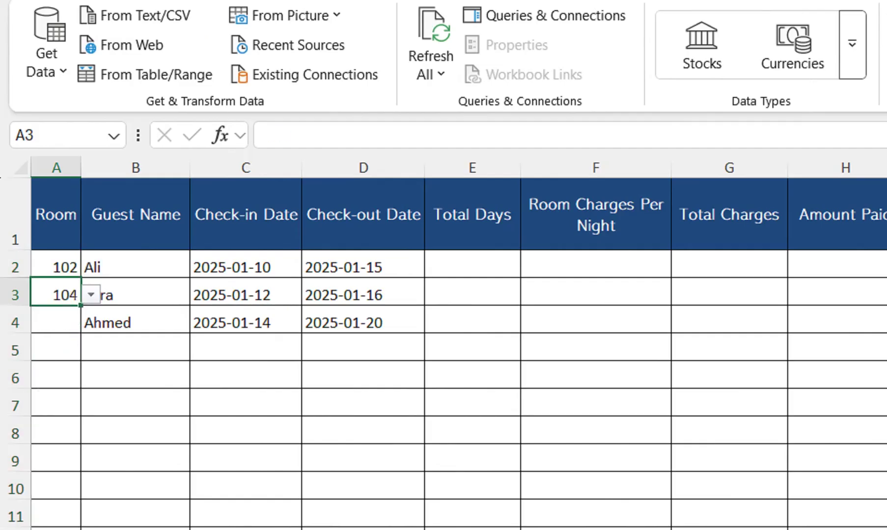
{"action": "left_click", "coordinate": [56, 321]}
{"action": "left_click", "coordinate": [91, 323]}
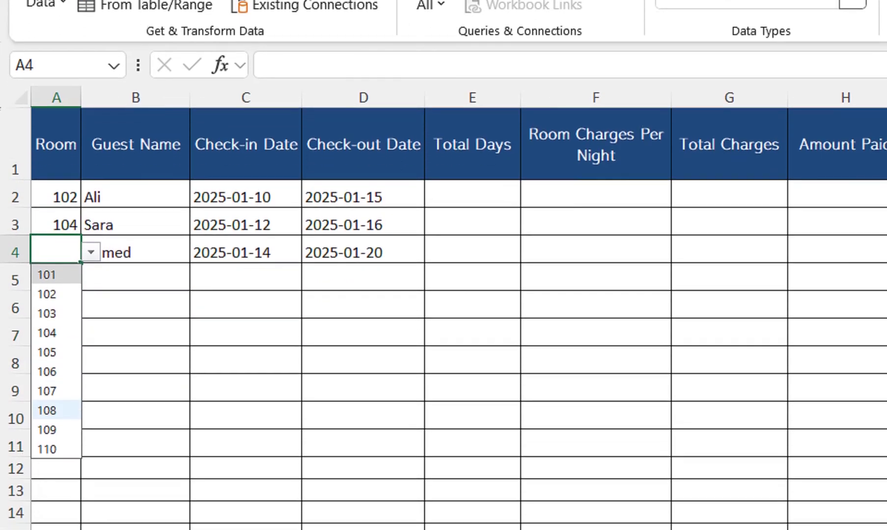
{"action": "left_click", "coordinate": [47, 479]}
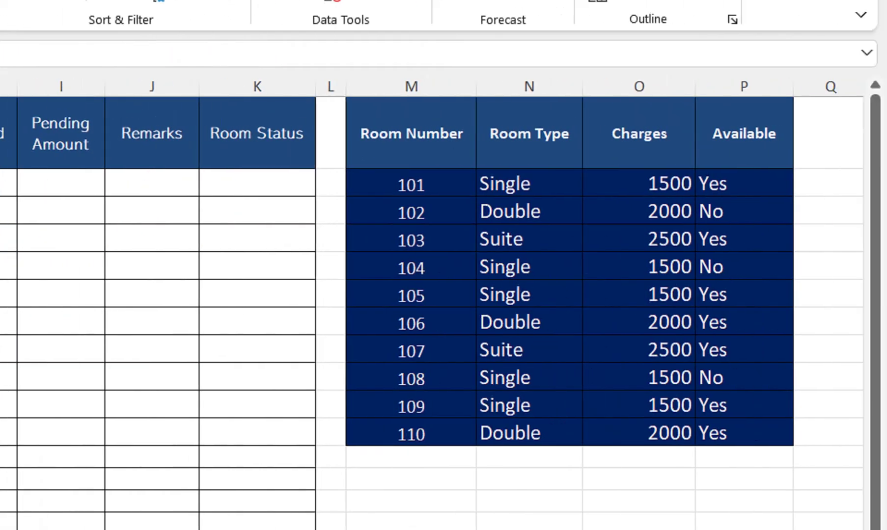
Step: Define a formula-based conditional formatting rule for the room list M2:P11 with the formula =$P2="No"
{"action": "left_click_drag", "start_coordinate": [712, 184], "coordinate": [712, 432]}
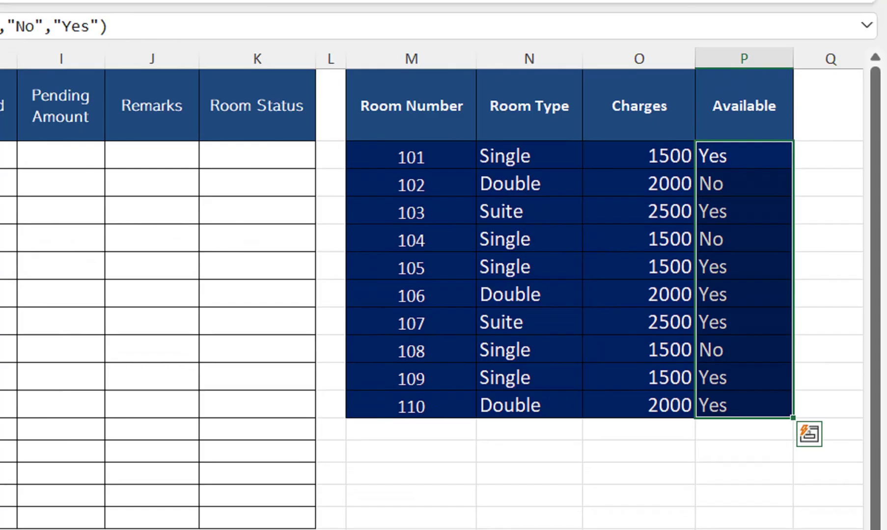
{"action": "left_click", "coordinate": [744, 155]}
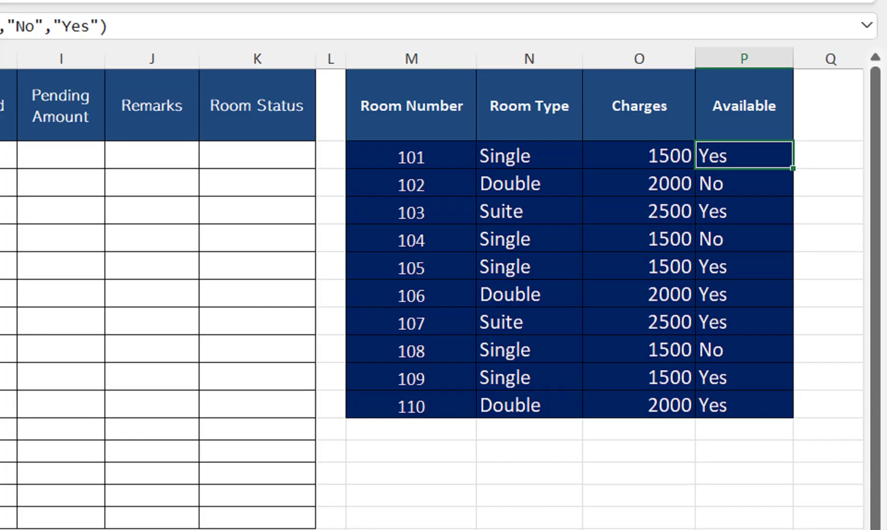
{"action": "left_click_drag", "start_coordinate": [411, 156], "coordinate": [744, 406]}
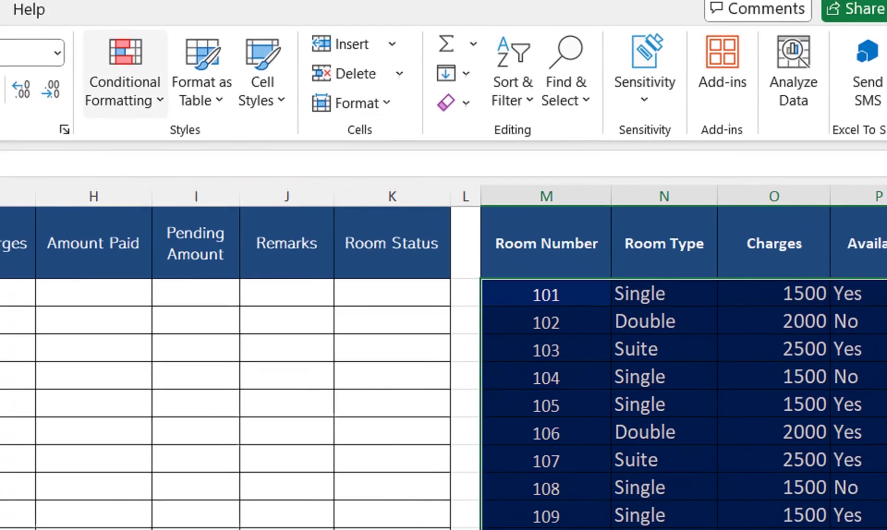
{"action": "left_click", "coordinate": [127, 78]}
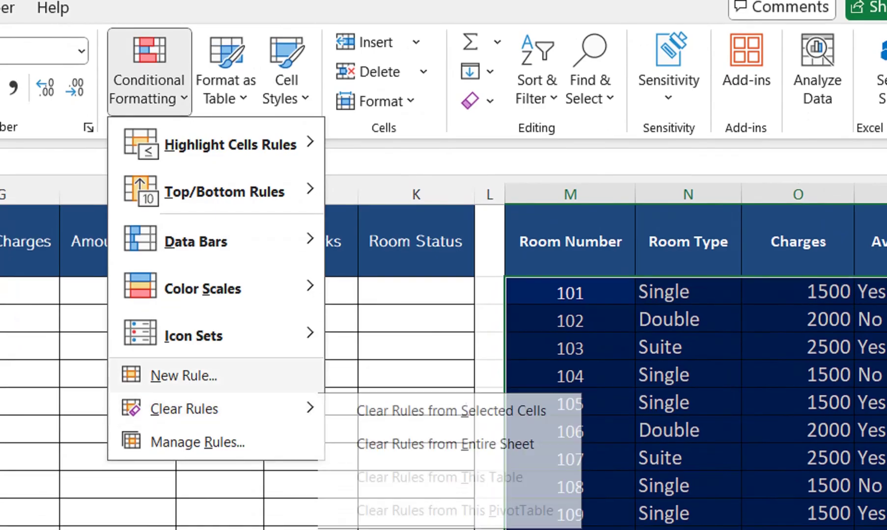
{"action": "left_click", "coordinate": [184, 376]}
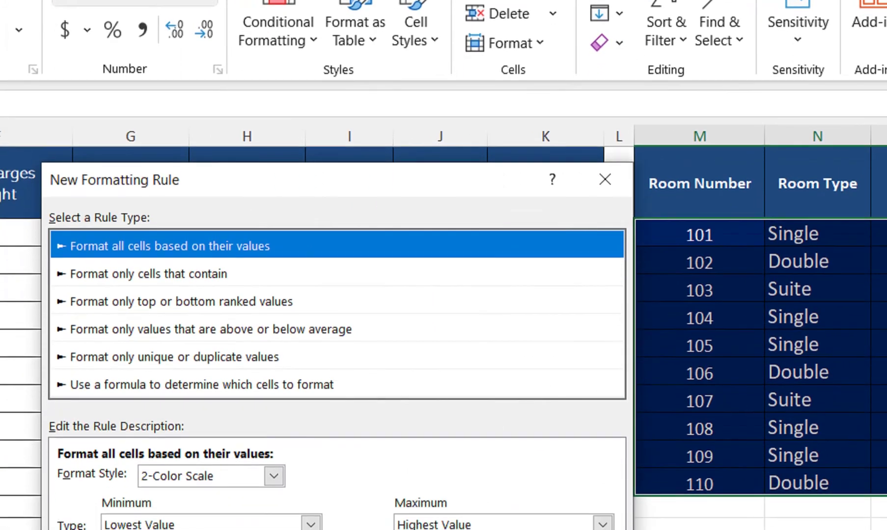
{"action": "left_click", "coordinate": [201, 408]}
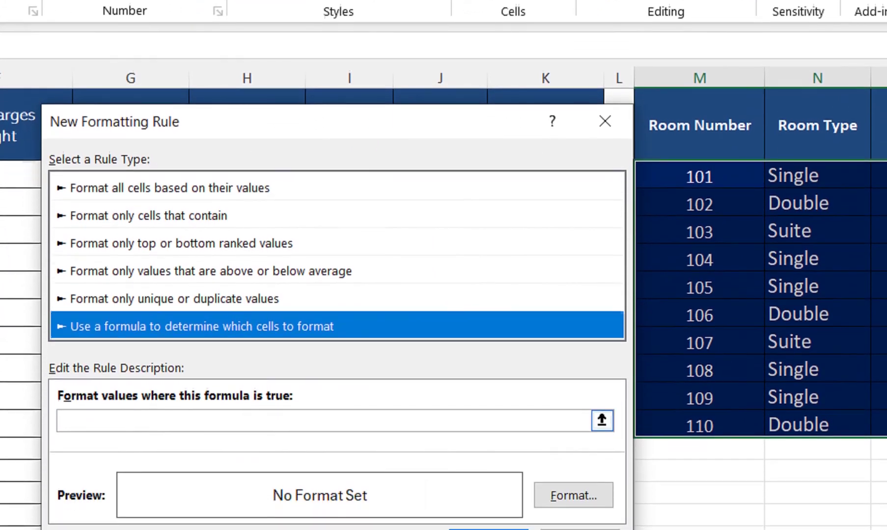
{"action": "left_click", "coordinate": [315, 421]}
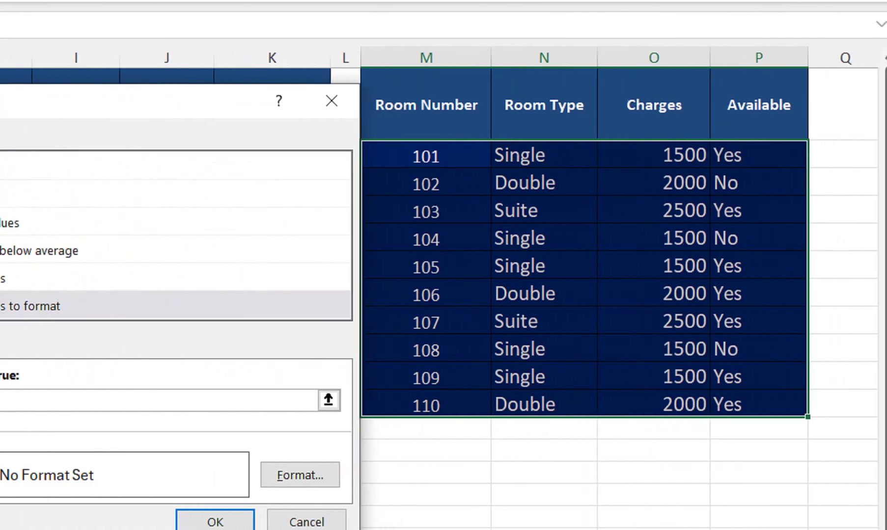
{"action": "left_click", "coordinate": [756, 155]}
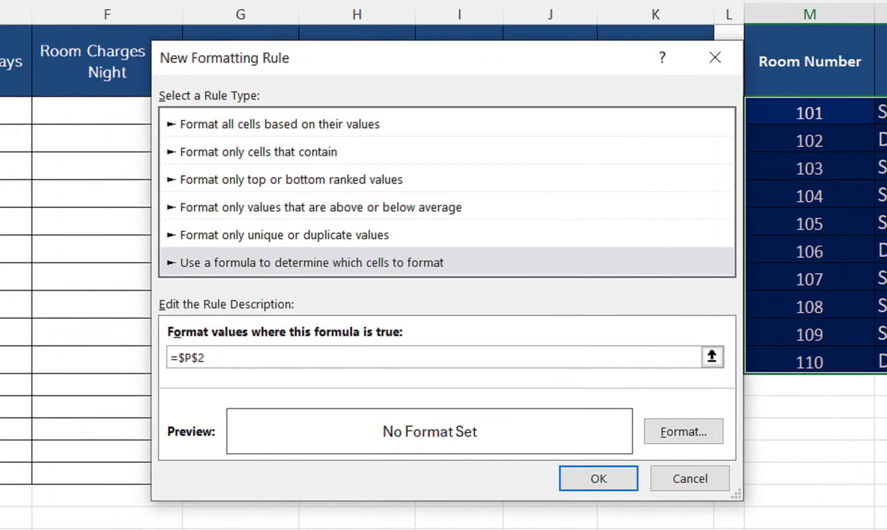
{"action": "type", "text": "="}
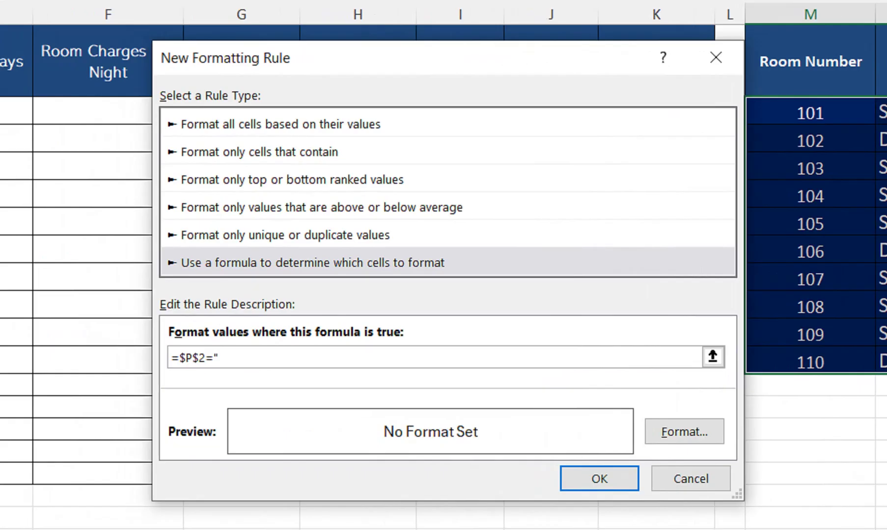
{"action": "type", "text": "\"No\""}
{"action": "left_click", "coordinate": [192, 357]}
{"action": "key", "text": "Delete"}
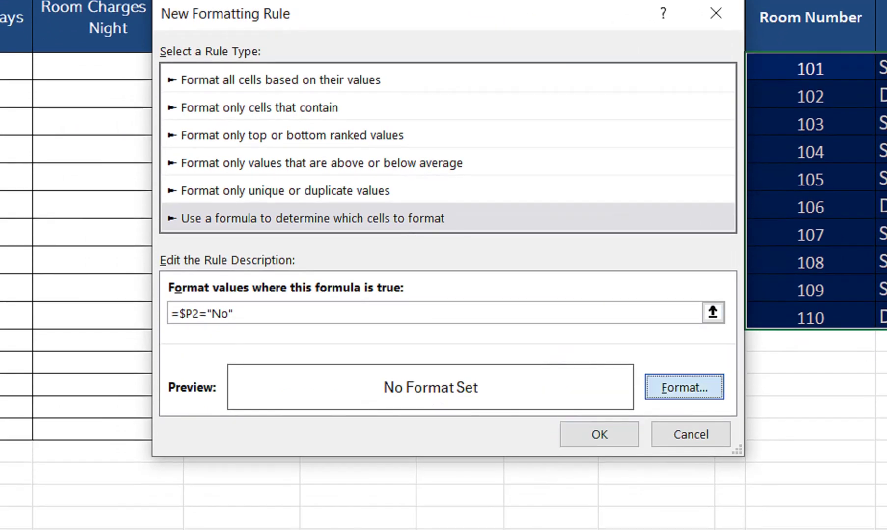
Step: Set a yellow background fill in the format of the new conditional formatting rule
{"action": "left_click", "coordinate": [684, 432]}
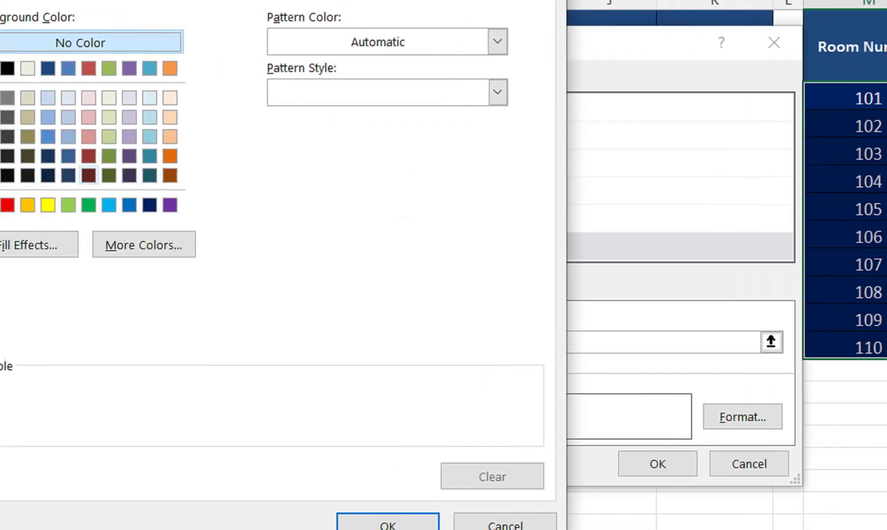
{"action": "left_click", "coordinate": [209, 204]}
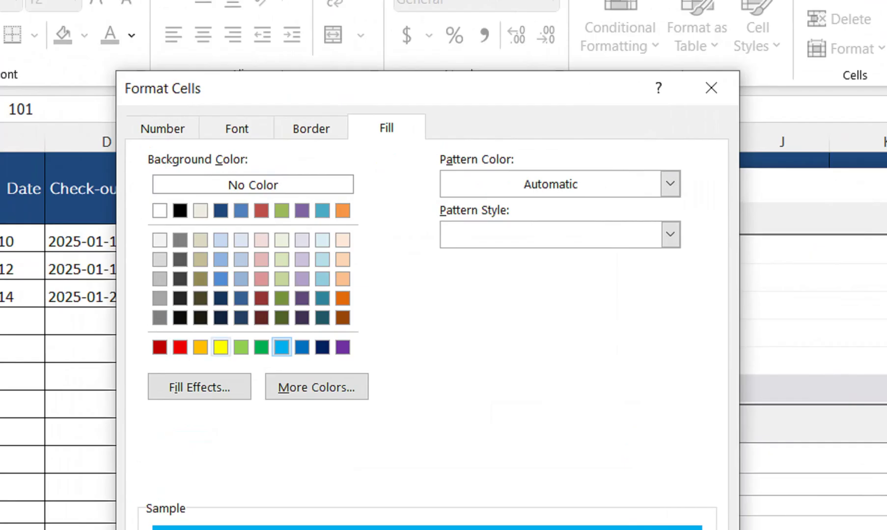
{"action": "left_click", "coordinate": [220, 348]}
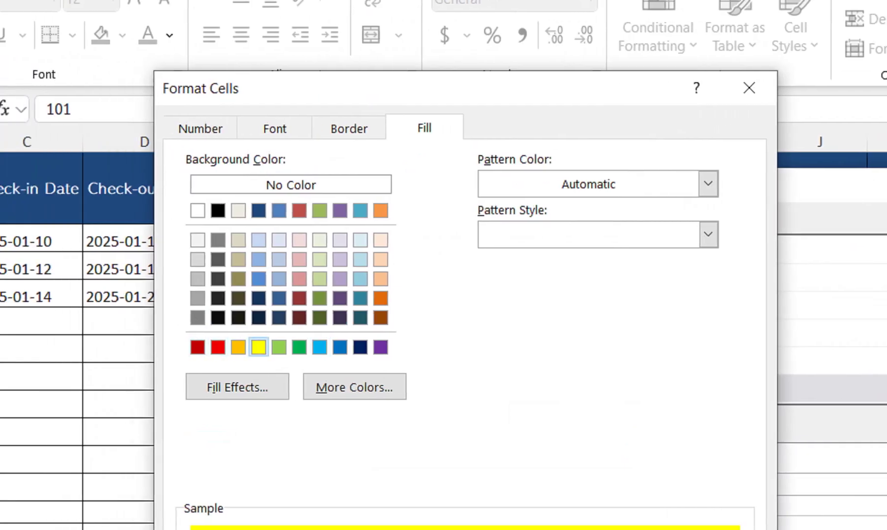
Step: Set the rule's font to bold black and apply the conditional formatting rule to the room list
{"action": "left_click", "coordinate": [274, 128]}
{"action": "left_click", "coordinate": [473, 252]}
{"action": "left_click", "coordinate": [461, 237]}
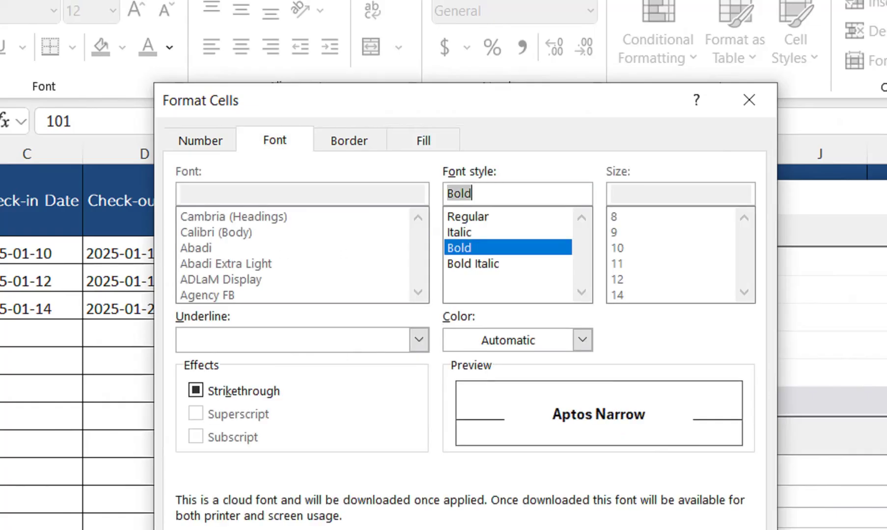
{"action": "left_click", "coordinate": [582, 340]}
{"action": "left_click", "coordinate": [488, 438]}
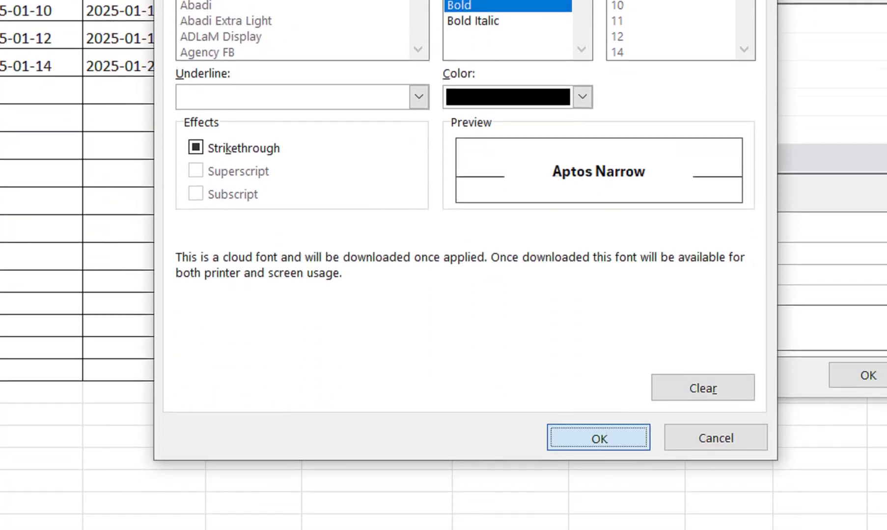
{"action": "key", "text": "Return"}
{"action": "key", "text": "Return"}
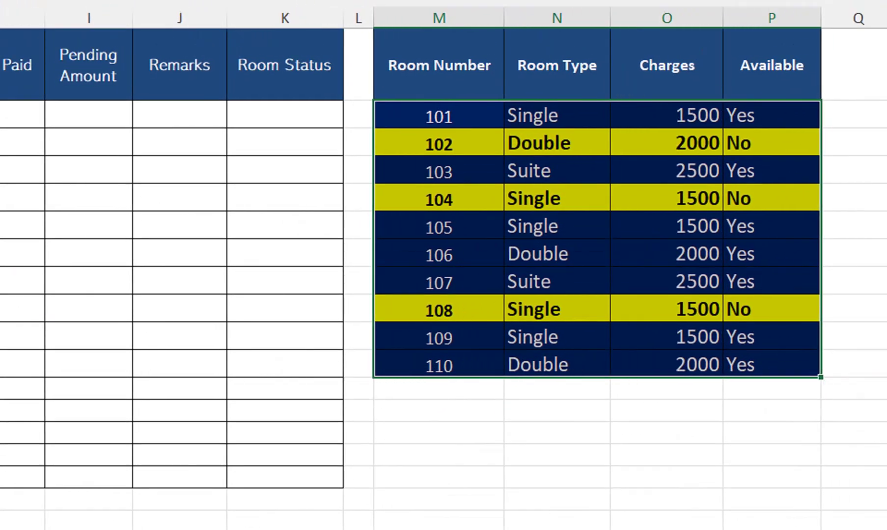
Step: Test the availability formula by entering Check Out as the Room Status in K2, and clear the cell again
{"action": "left_click", "coordinate": [284, 98]}
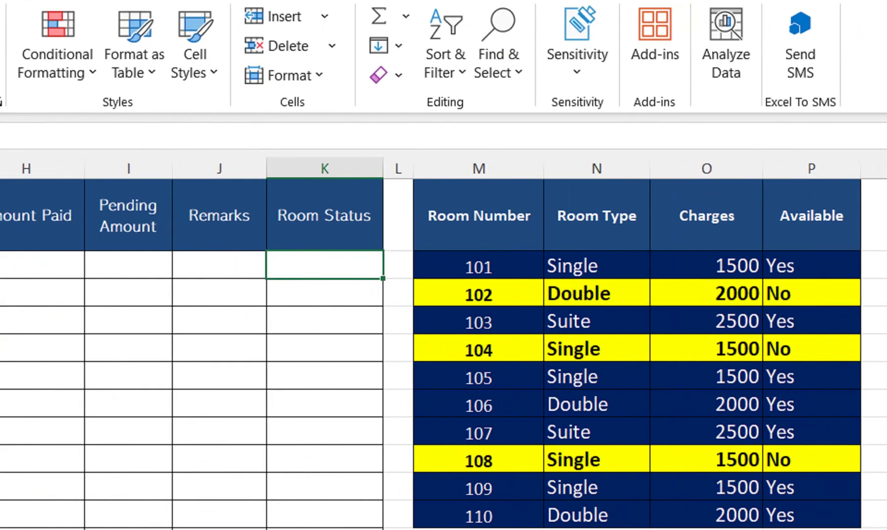
{"action": "type", "text": "Check O"}
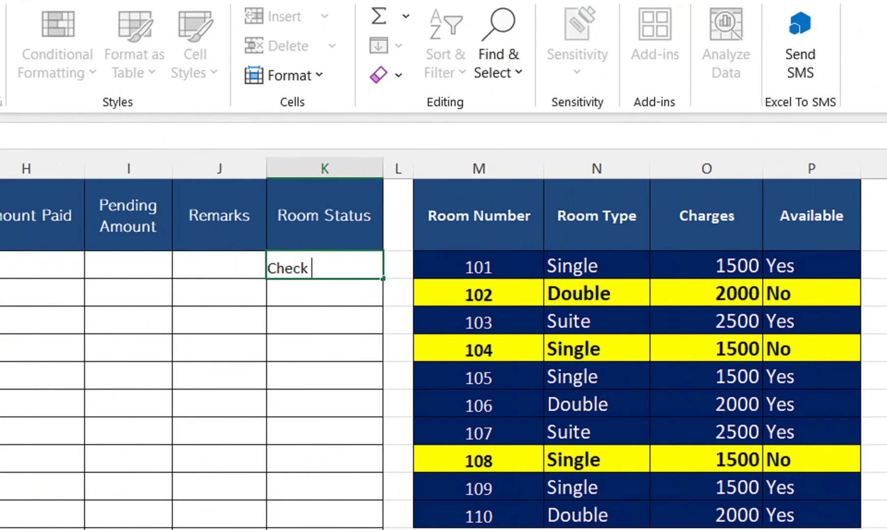
{"action": "type", "text": "ut"}
{"action": "key", "text": "Return"}
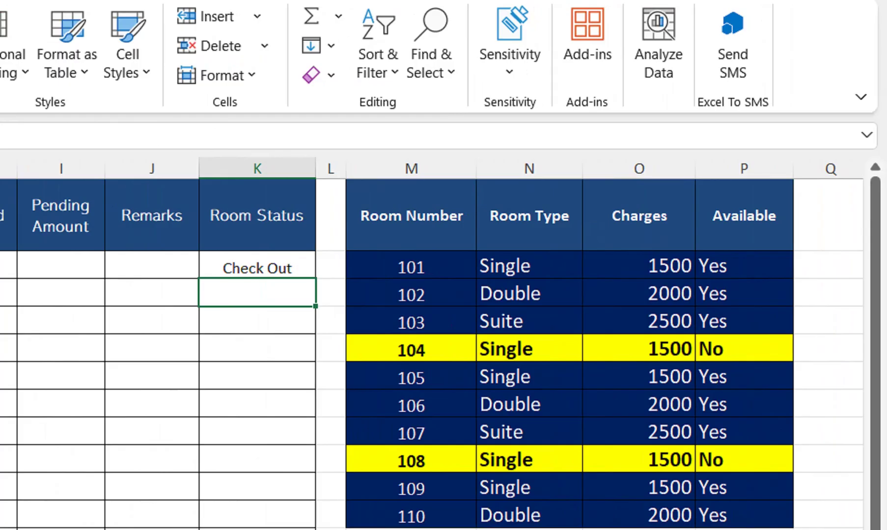
{"action": "key", "text": "Up"}
{"action": "key", "text": "Up"}
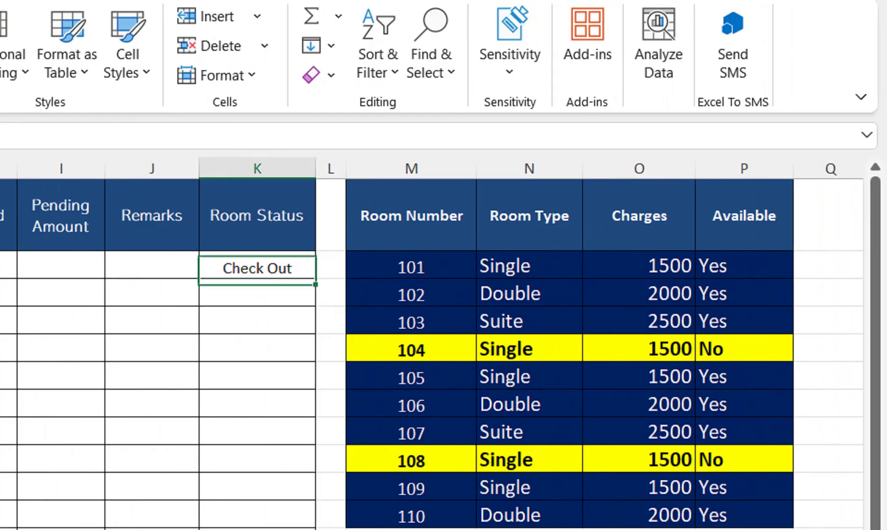
{"action": "key", "text": "Down"}
{"action": "key", "text": "Delete"}
Step: Start a data validation for the Room Status cells K2:K16 that allows a List
{"action": "left_click_drag", "start_coordinate": [257, 265], "coordinate": [257, 516]}
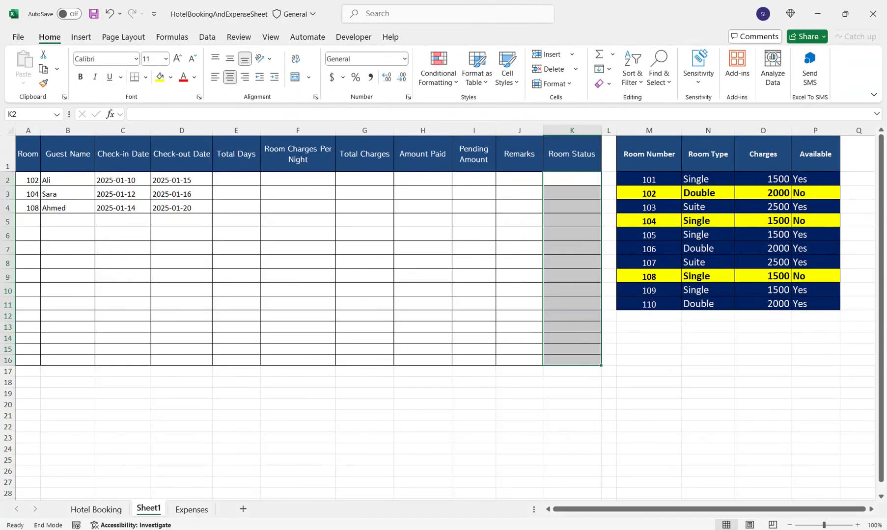
{"action": "left_click", "coordinate": [207, 37]}
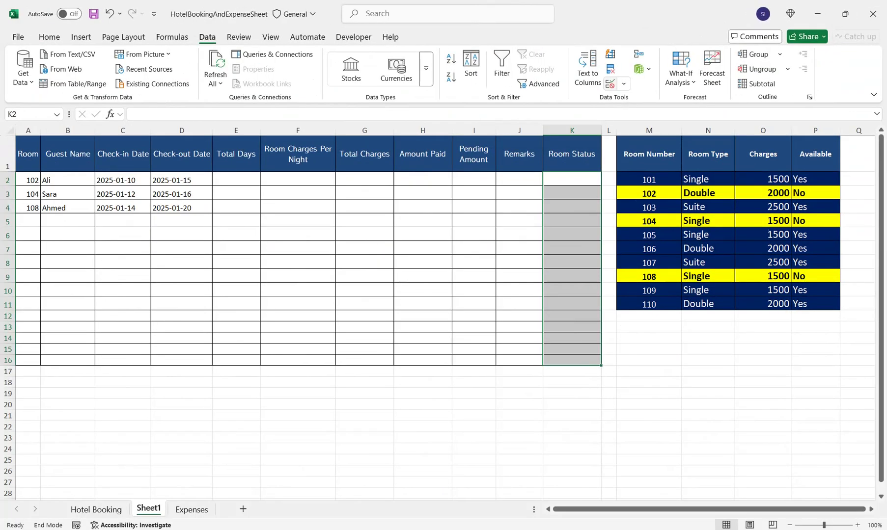
{"action": "left_click", "coordinate": [620, 84]}
{"action": "left_click", "coordinate": [648, 101]}
{"action": "left_click", "coordinate": [430, 212]}
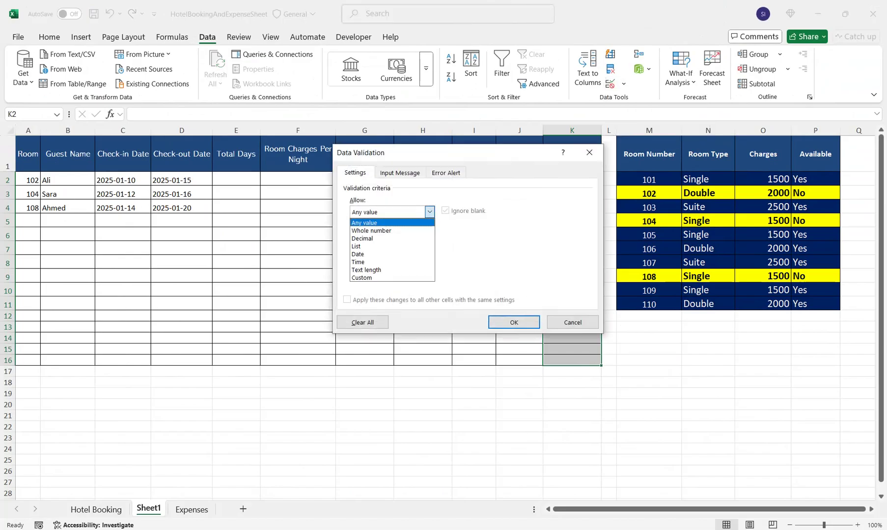
{"action": "left_click", "coordinate": [383, 246]}
{"action": "left_click", "coordinate": [431, 261]}
{"action": "left_click_drag", "start_coordinate": [457, 153], "coordinate": [379, 187]}
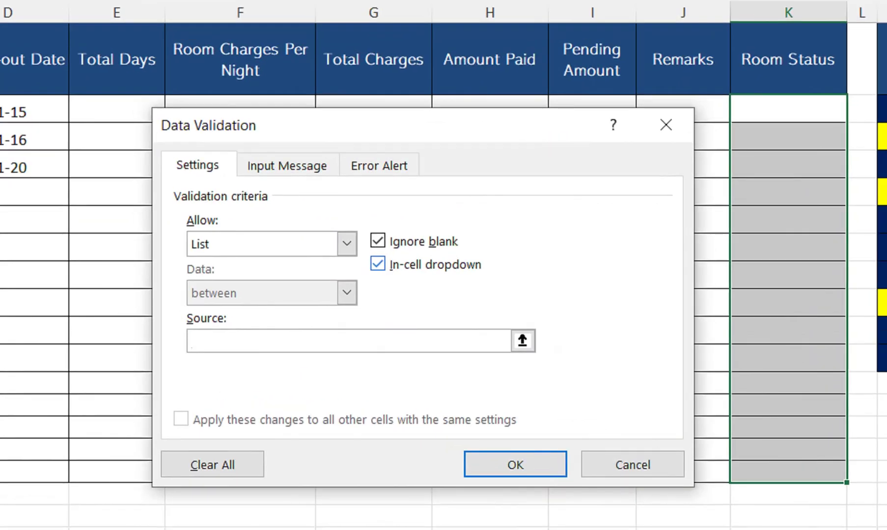
Step: Enter Check Out as the source of the Room Status list and apply the validation
{"action": "type", "text": "CHeck Ouit"}
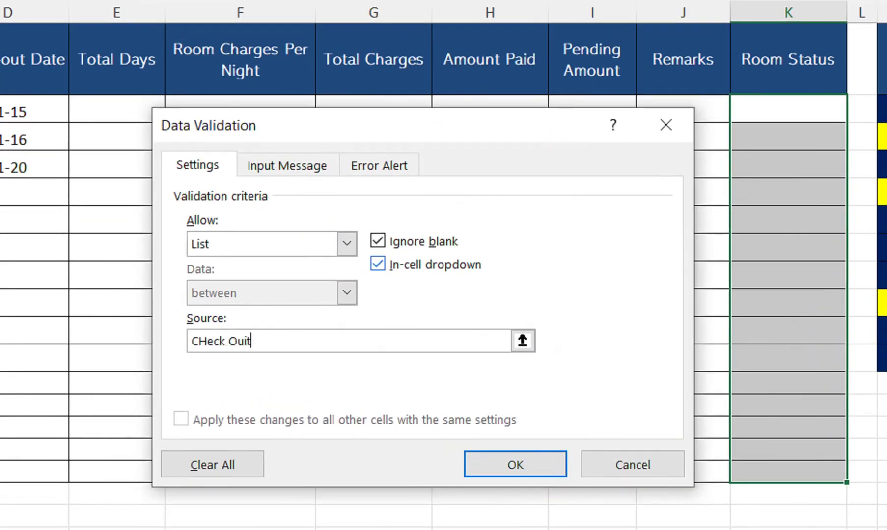
{"action": "key", "text": "BackSpace"}
{"action": "key", "text": "BackSpace"}
{"action": "type", "text": "t"}
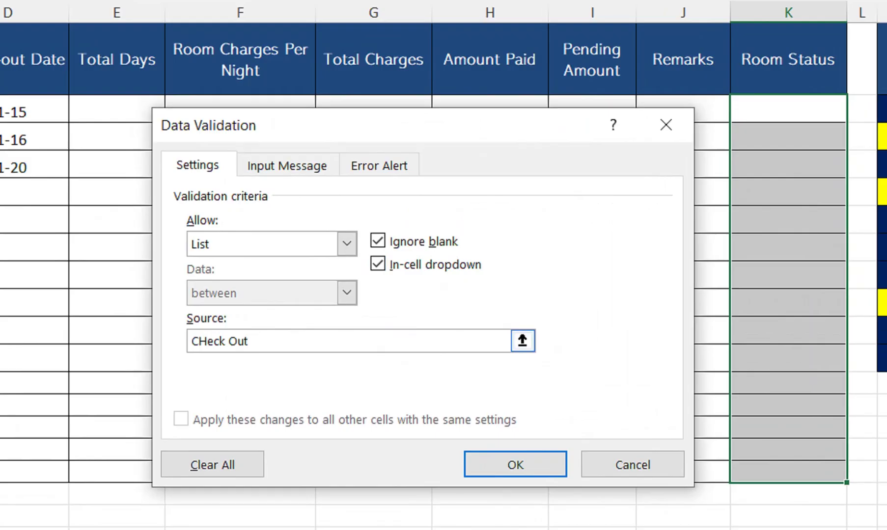
{"action": "left_click", "coordinate": [206, 341]}
{"action": "key", "text": "BackSpace"}
{"action": "type", "text": "h"}
{"action": "key", "text": "Return"}
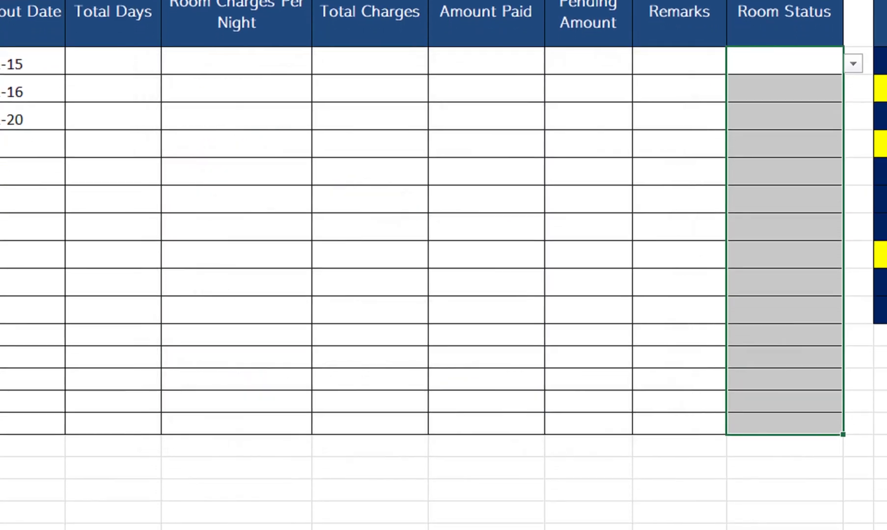
Step: Choose Check Out from the validation list as the Room Status of the first booking in K2
{"action": "left_click", "coordinate": [857, 89]}
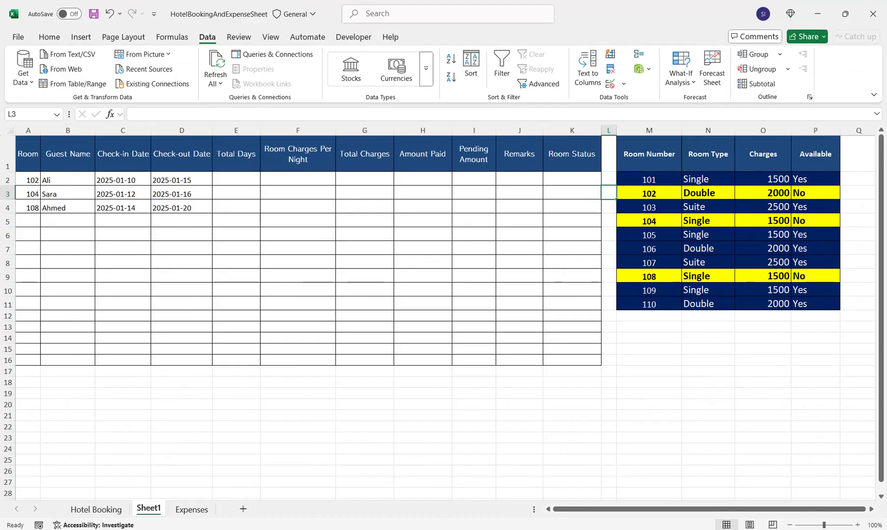
{"action": "left_click", "coordinate": [572, 180]}
{"action": "left_click", "coordinate": [606, 181]}
{"action": "left_click", "coordinate": [565, 191]}
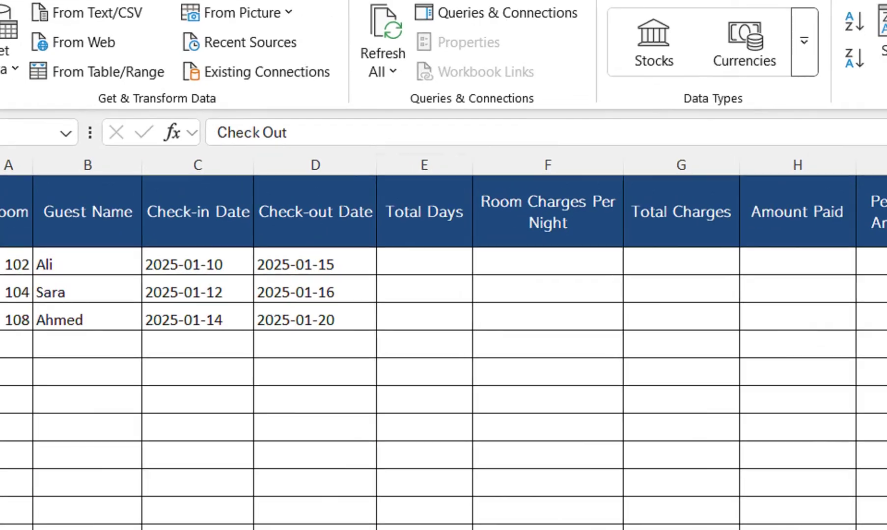
Step: Calculate the first booking's Total Days in E2 with the formula =D2-C2
{"action": "left_click", "coordinate": [236, 180]}
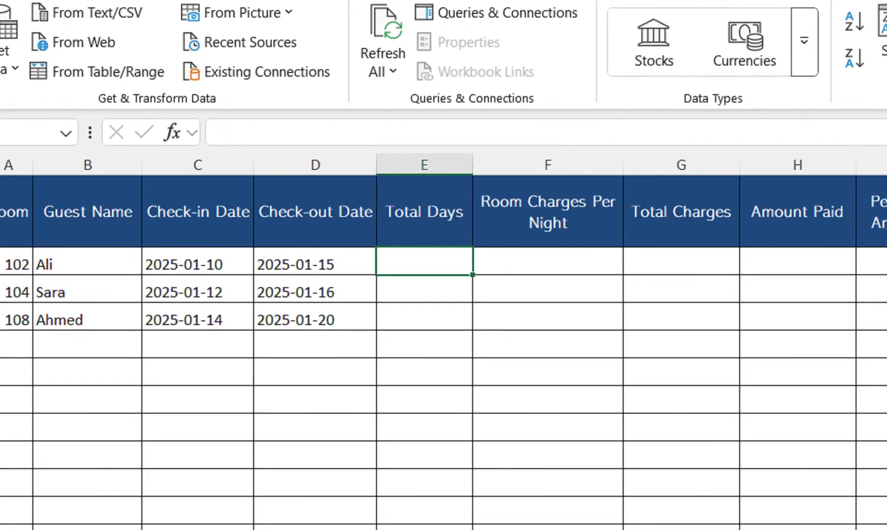
{"action": "type", "text": "="}
{"action": "key", "text": "Left"}
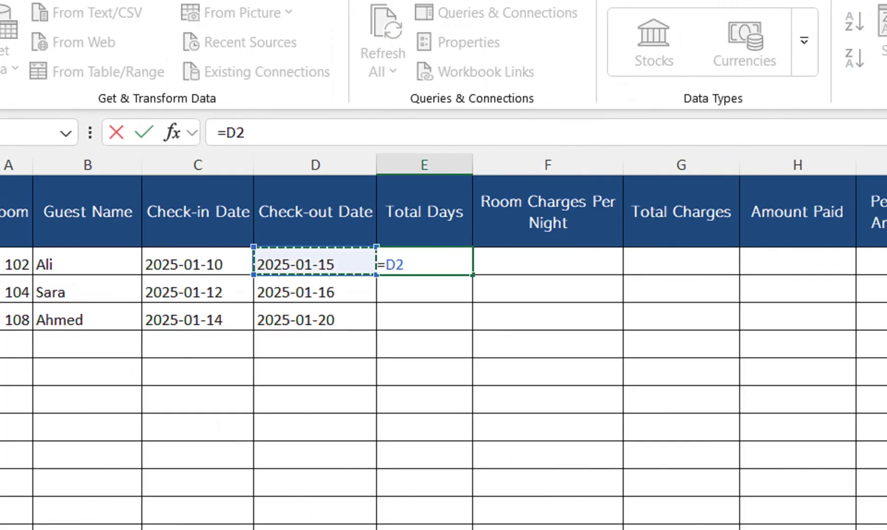
{"action": "type", "text": "-"}
{"action": "key", "text": "Left"}
{"action": "key", "text": "Left"}
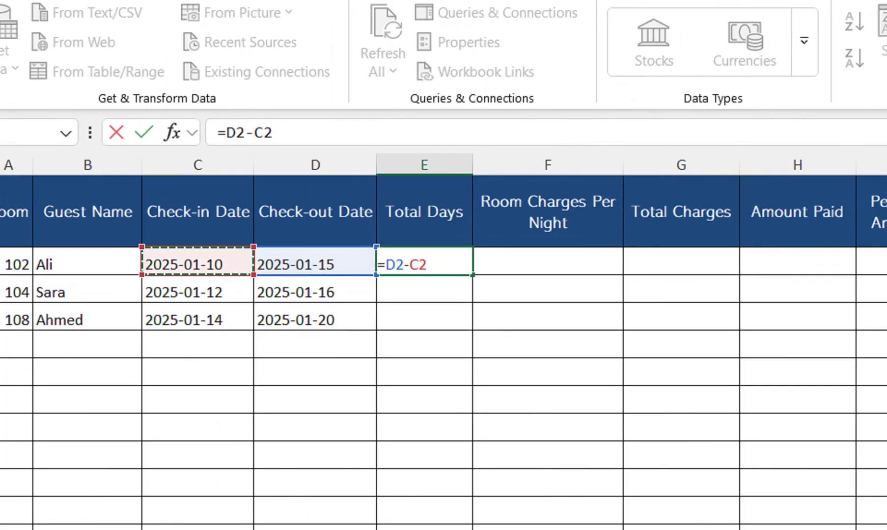
{"action": "key", "text": "Return"}
{"action": "key", "text": "Up"}
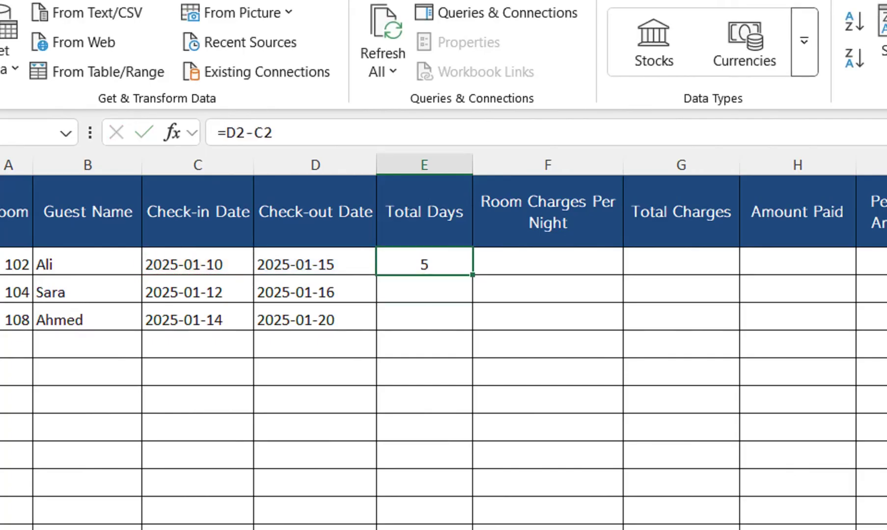
Step: Fill the Total Days formula from E2 down through E16
{"action": "key", "text": "shift+Down"}
{"action": "key", "text": "shift+Down"}
{"action": "key", "text": "shift+Down"}
{"action": "key", "text": "shift+Down"}
{"action": "key", "text": "shift+Down"}
{"action": "key", "text": "shift+Down"}
{"action": "key", "text": "shift+Down"}
{"action": "key", "text": "shift+Down"}
{"action": "key", "text": "shift+Down"}
{"action": "key", "text": "shift+Down"}
{"action": "key", "text": "shift+Down"}
{"action": "key", "text": "shift+Down"}
{"action": "key", "text": "shift+Down"}
{"action": "key", "text": "shift+Down"}
{"action": "key", "text": "ctrl+d"}
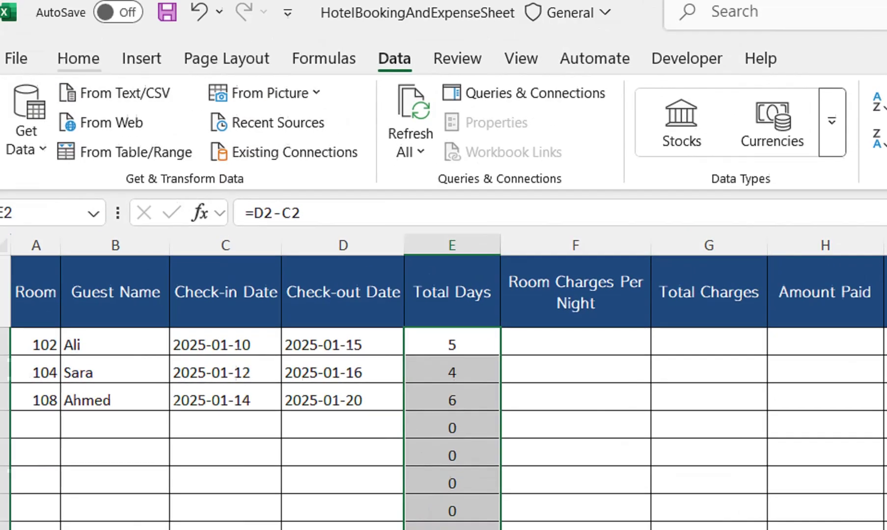
Step: Give the Total Days cells E2:E16 a light blue fill and increase their font size to 14
{"action": "left_click", "coordinate": [78, 59]}
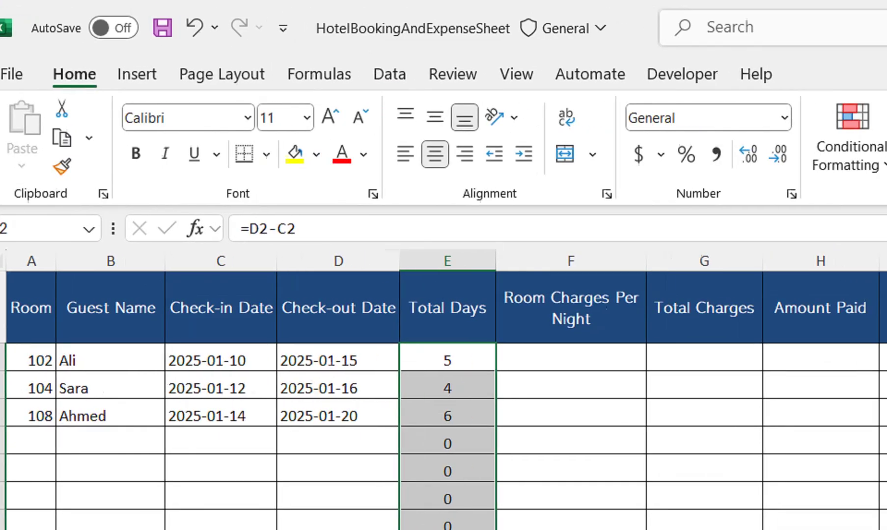
{"action": "left_click", "coordinate": [217, 154]}
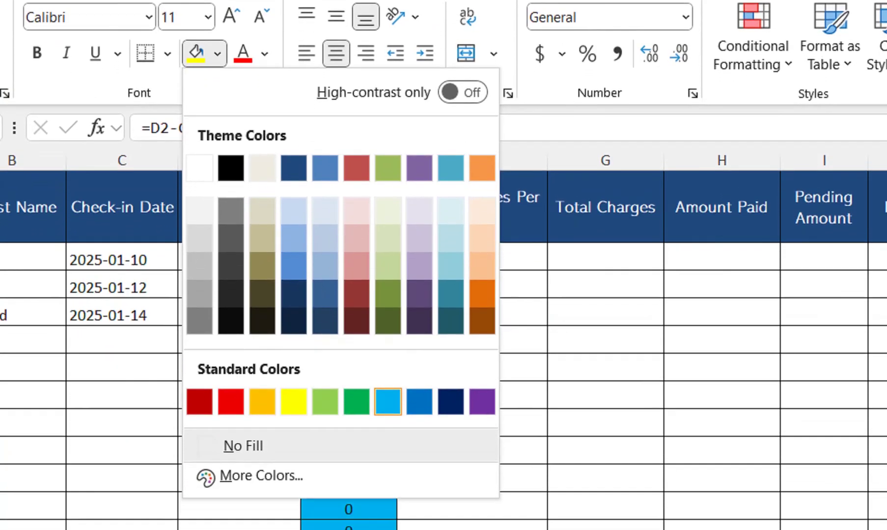
{"action": "left_click", "coordinate": [388, 493]}
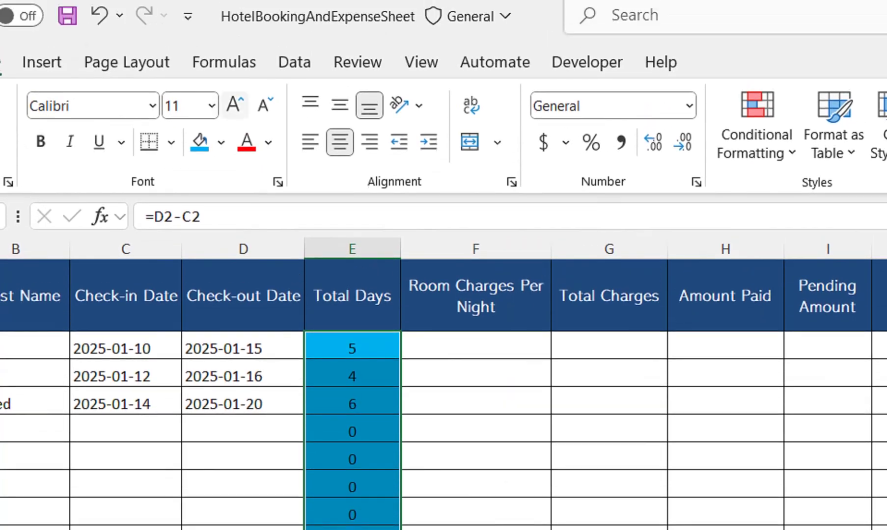
{"action": "left_click", "coordinate": [231, 16]}
{"action": "left_click", "coordinate": [234, 117]}
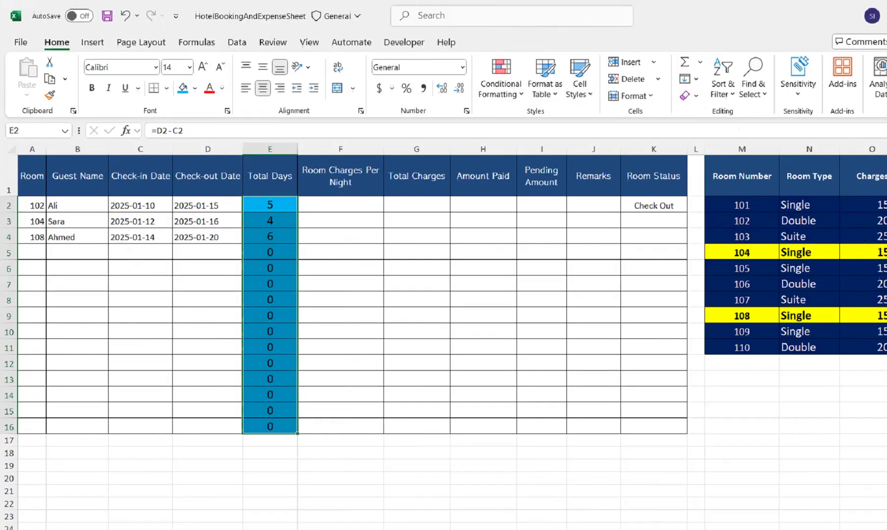
Step: Increase the font size of the whole booking table body A2:K16 to 14
{"action": "left_click_drag", "start_coordinate": [28, 179], "coordinate": [572, 373]}
{"action": "key", "text": "ctrl+shift+period"}
{"action": "key", "text": "ctrl+shift+period"}
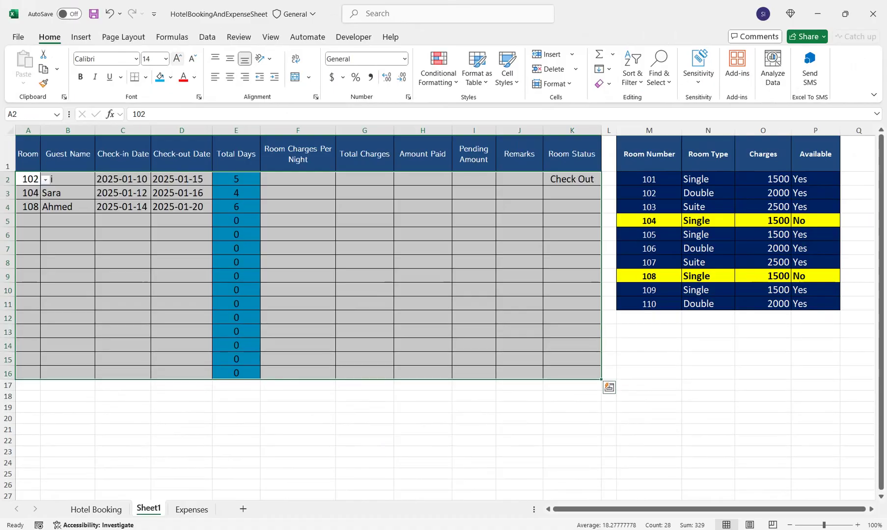
{"action": "left_click", "coordinate": [236, 193]}
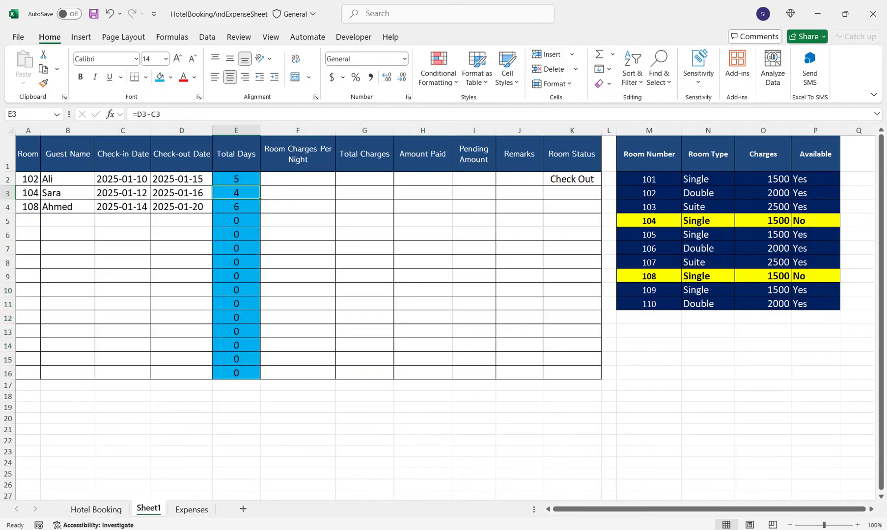
{"action": "left_click_drag", "start_coordinate": [236, 179], "coordinate": [236, 373]}
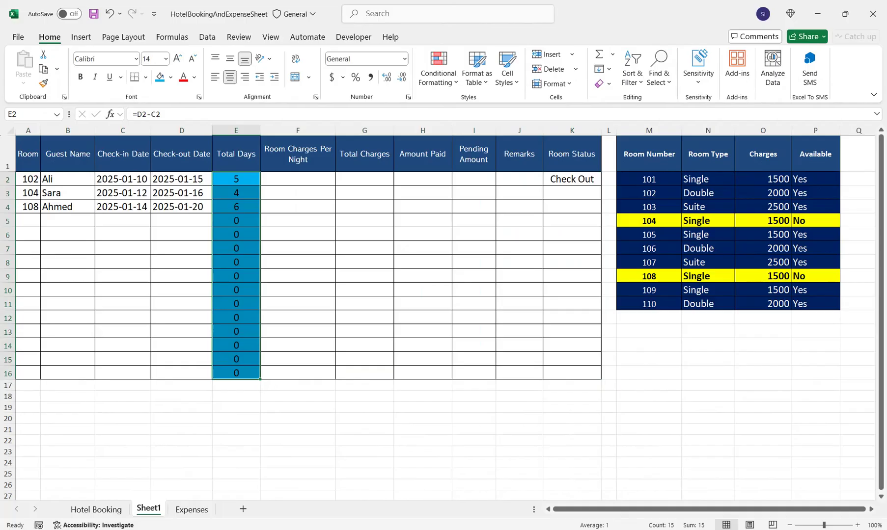
Step: Start the F2 room charge formula as =IFERROR(VLOOKUP(A2,$M$1:$O$11, using the room number and an absolute reference to the room table
{"action": "left_click", "coordinate": [298, 179]}
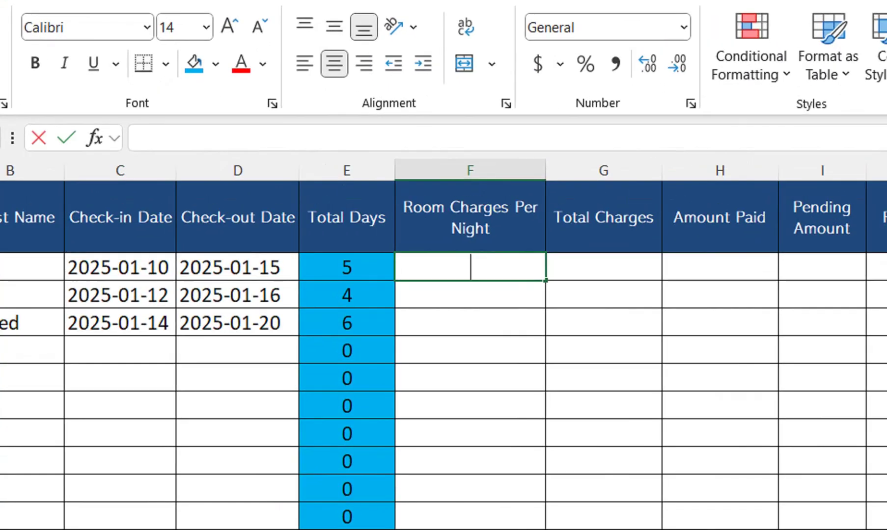
{"action": "type", "text": "="}
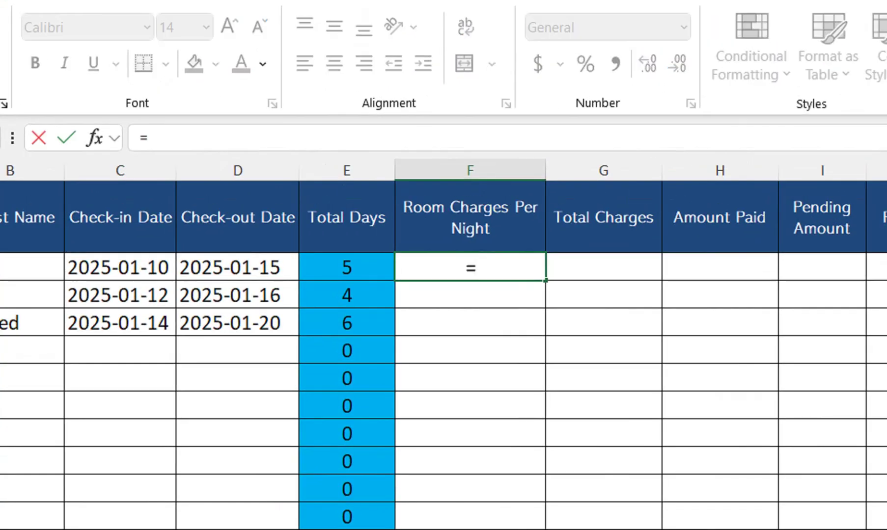
{"action": "type", "text": "if"}
{"action": "key", "text": "Down"}
{"action": "key", "text": "Tab"}
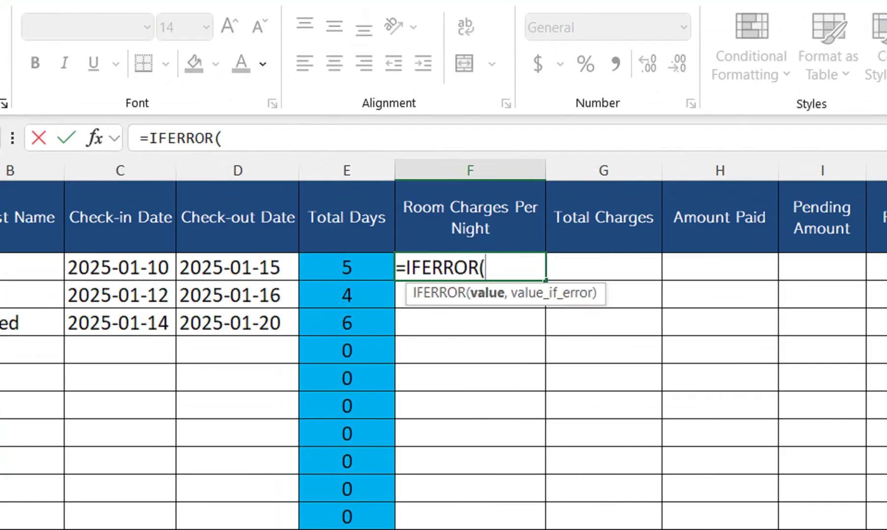
{"action": "type", "text": "vl"}
{"action": "key", "text": "Tab"}
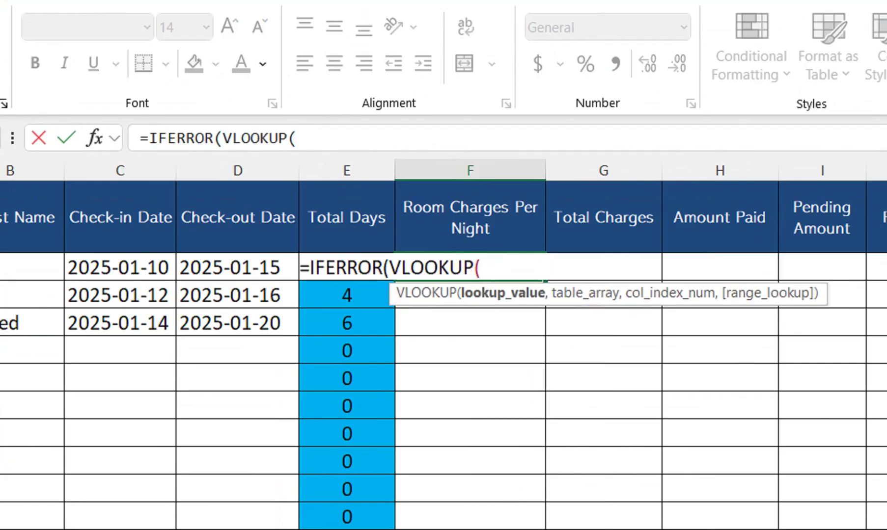
{"action": "left_click", "coordinate": [57, 268]}
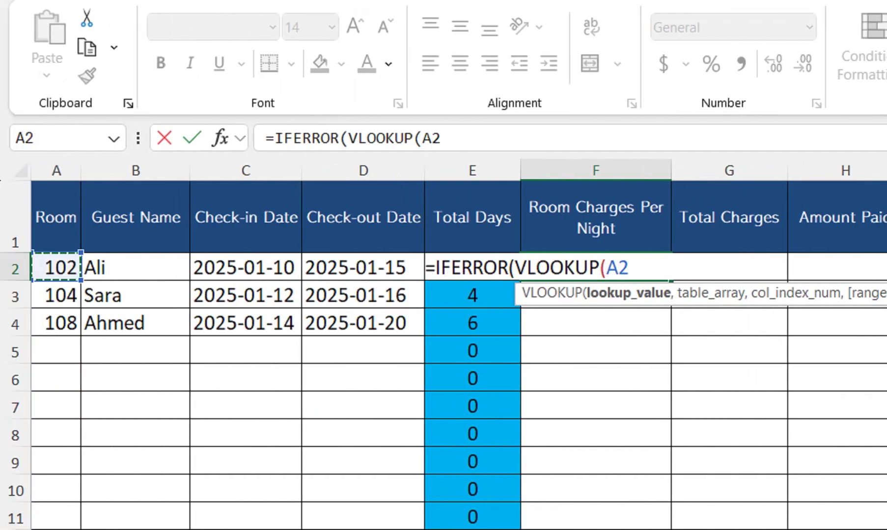
{"action": "type", "text": ","}
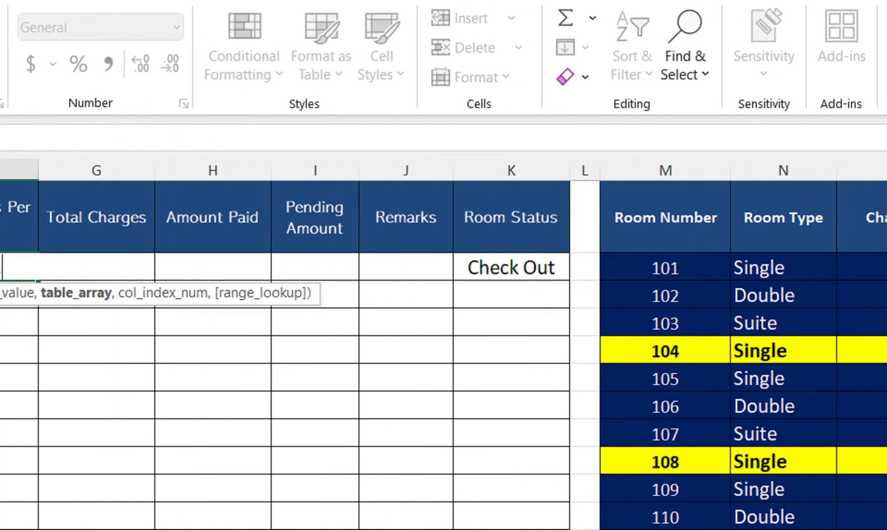
{"action": "left_click_drag", "start_coordinate": [665, 218], "coordinate": [864, 518]}
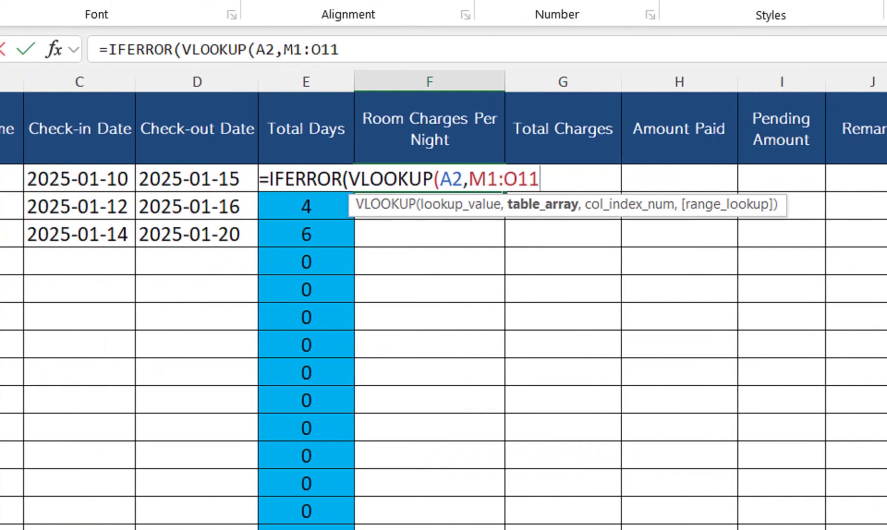
{"action": "key", "text": "F4"}
{"action": "type", "text": ",23"}
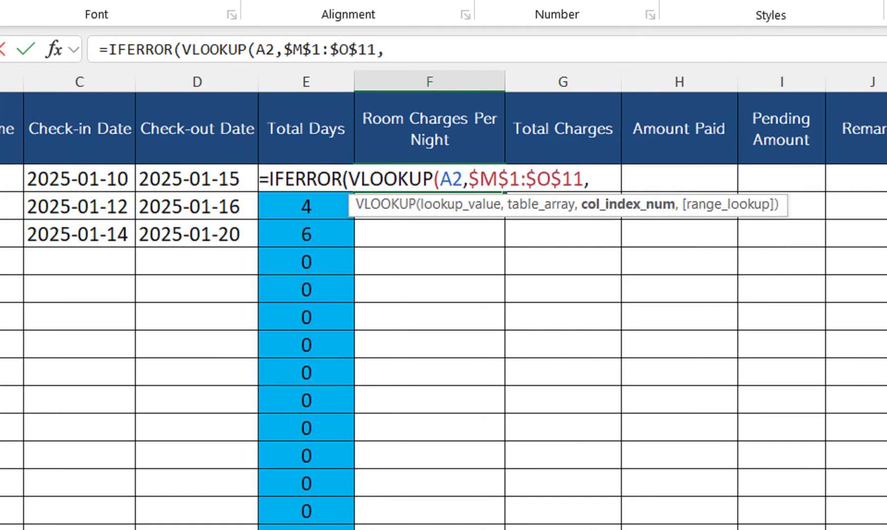
{"action": "key", "text": "BackSpace"}
{"action": "key", "text": "BackSpace"}
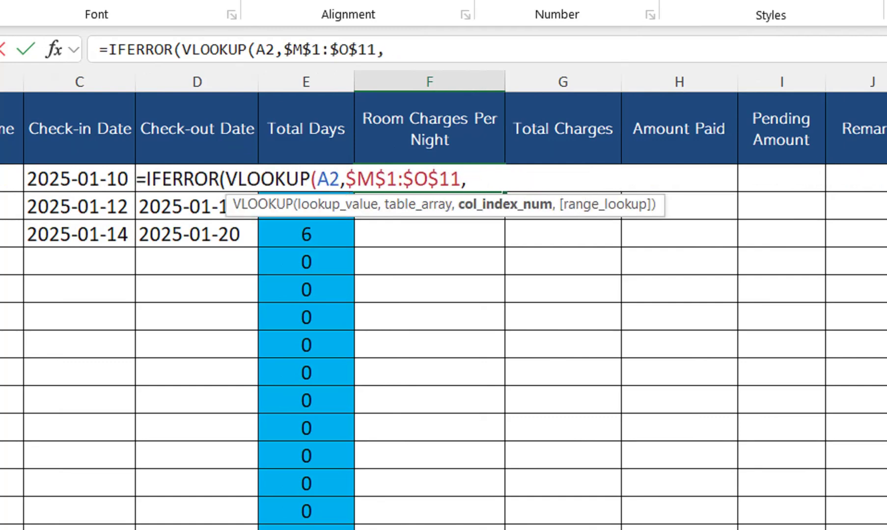
Step: Complete the F2 formula with column index 3, FALSE and an empty-text error value, and fill it down the Room Charges Per Night column
{"action": "type", "text": "3,"}
{"action": "key", "text": "Down"}
{"action": "key", "text": "Tab"}
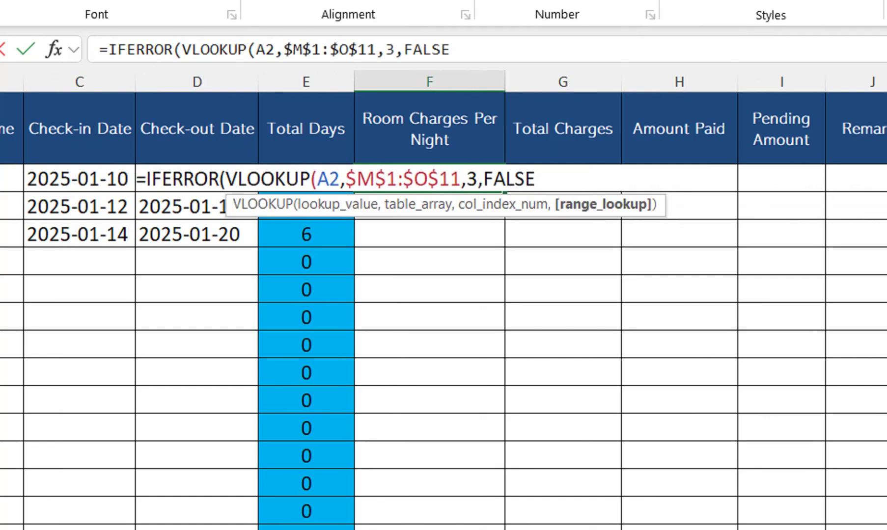
{"action": "type", "text": "),\"\""}
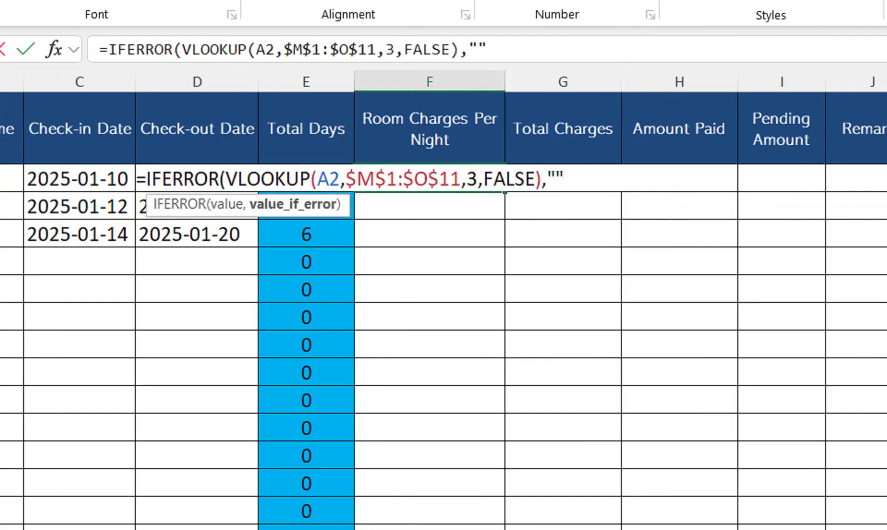
{"action": "type", "text": ")"}
{"action": "key", "text": "Return"}
{"action": "key", "text": "Up"}
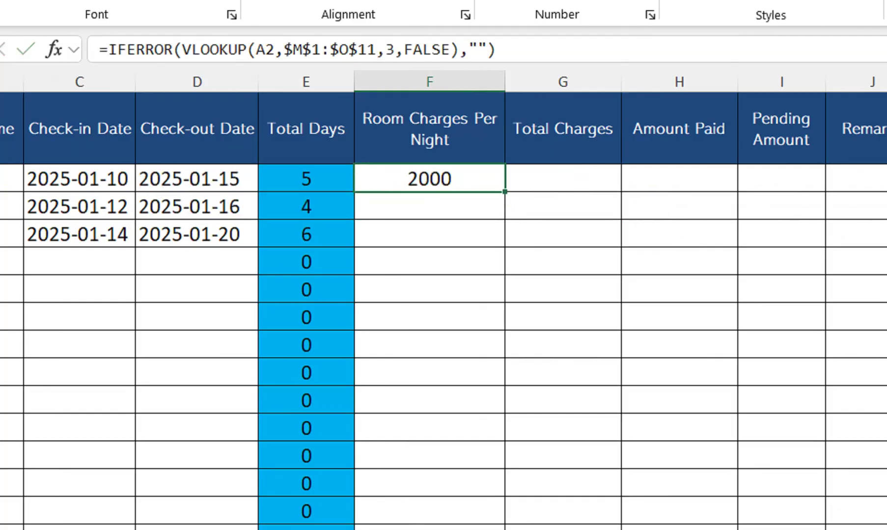
{"action": "double_click", "coordinate": [505, 192]}
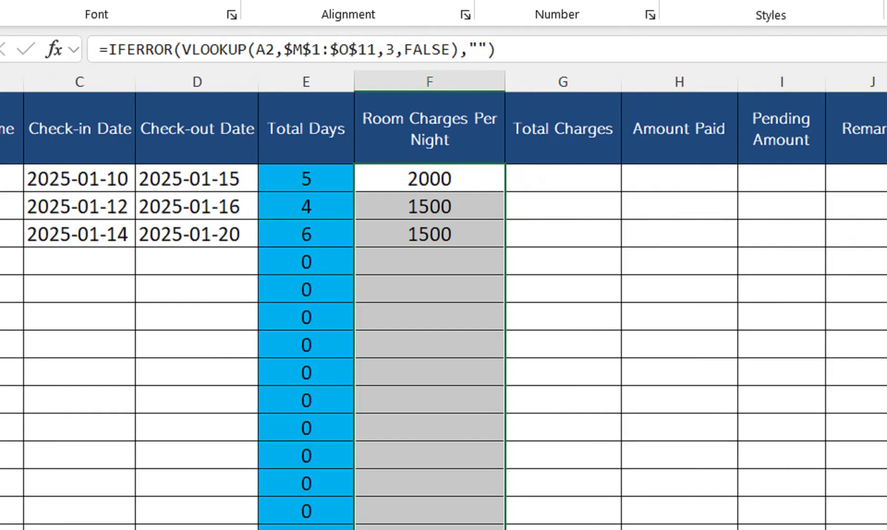
Step: Apply the custom number format 0;-0;; to the Total Days cells E2:E16 to hide zeros
{"action": "left_click", "coordinate": [306, 178]}
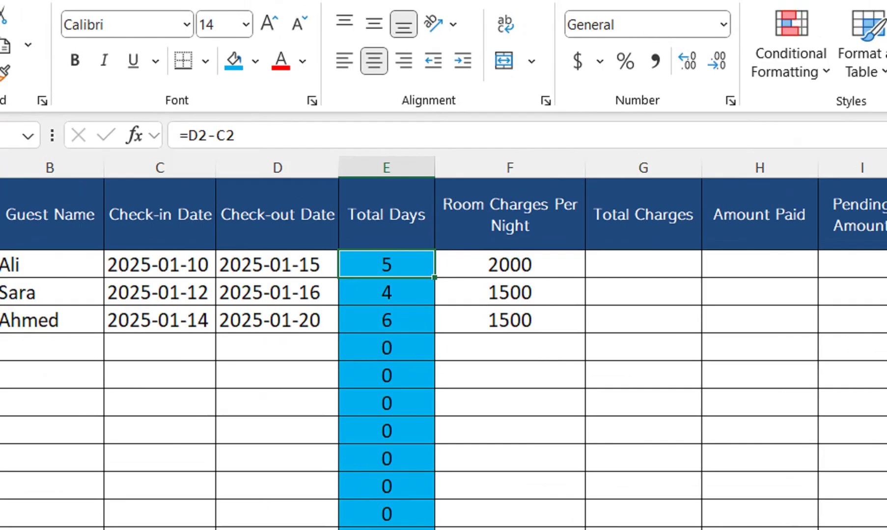
{"action": "key", "text": "ctrl+shift+Down"}
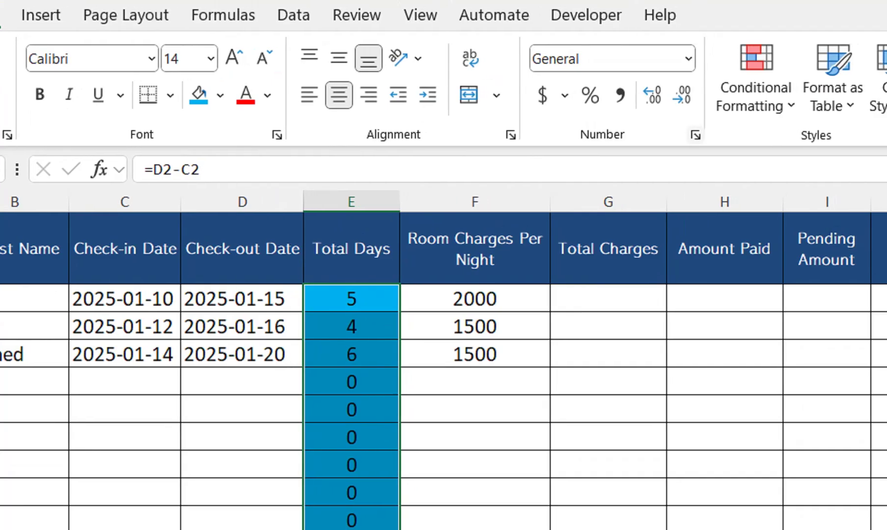
{"action": "left_click", "coordinate": [695, 135]}
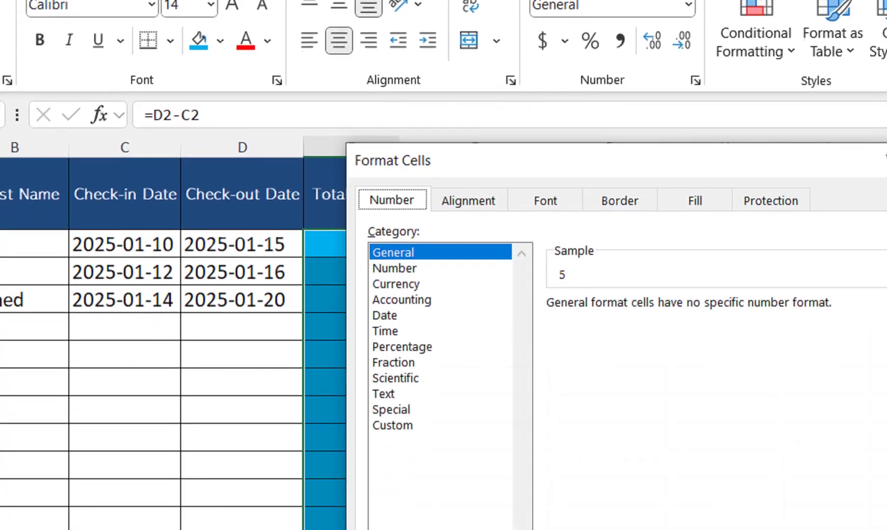
{"action": "left_click", "coordinate": [392, 425]}
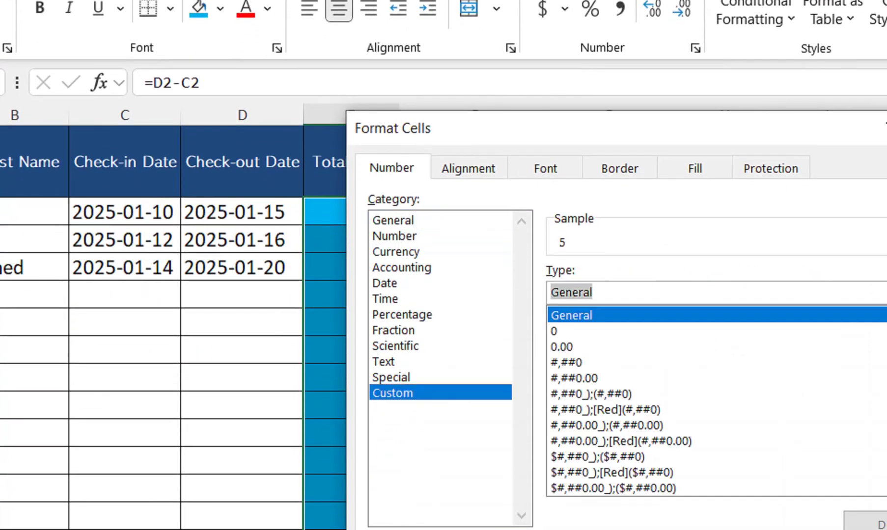
{"action": "type", "text": "0;-0;;"}
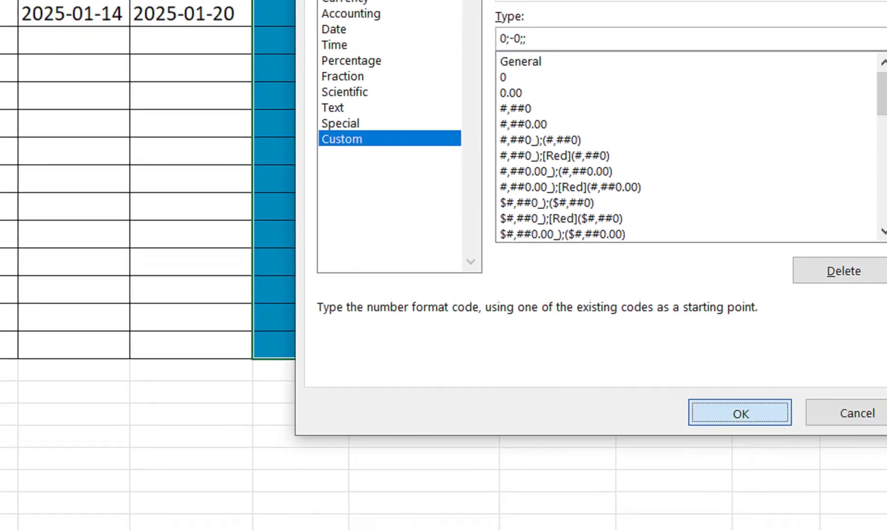
{"action": "key", "text": "Return"}
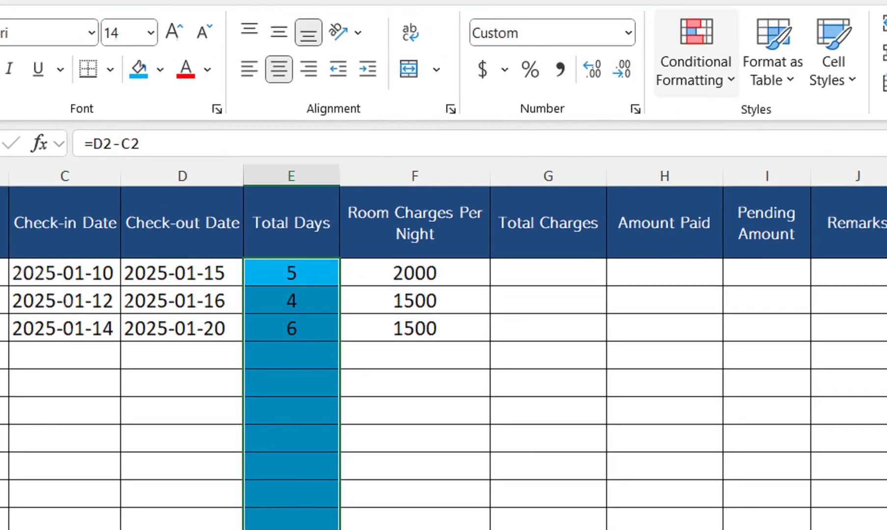
{"action": "left_click", "coordinate": [695, 59]}
{"action": "mouse_move", "coordinate": [746, 169]}
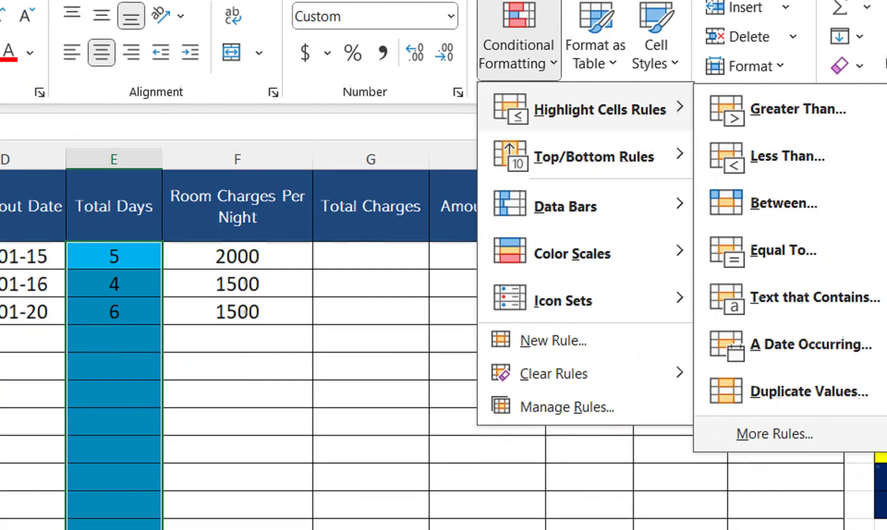
{"action": "left_click", "coordinate": [882, 493]}
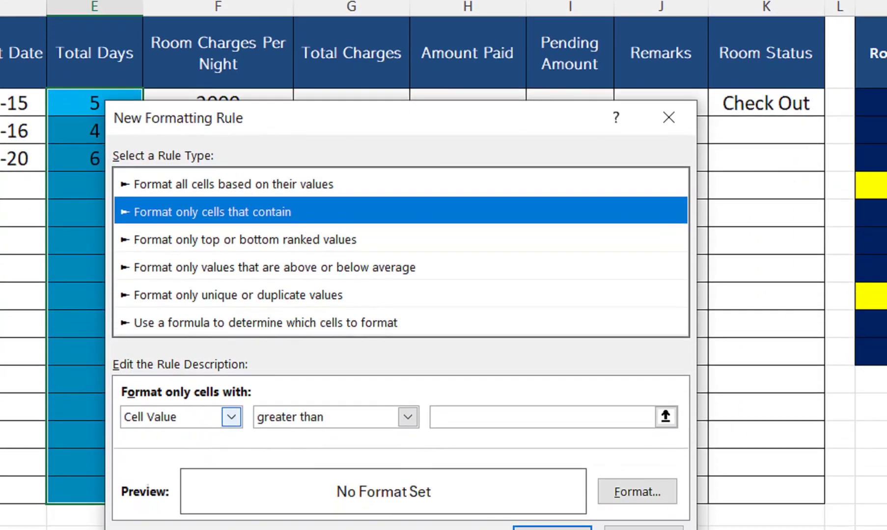
{"action": "left_click", "coordinate": [232, 506]}
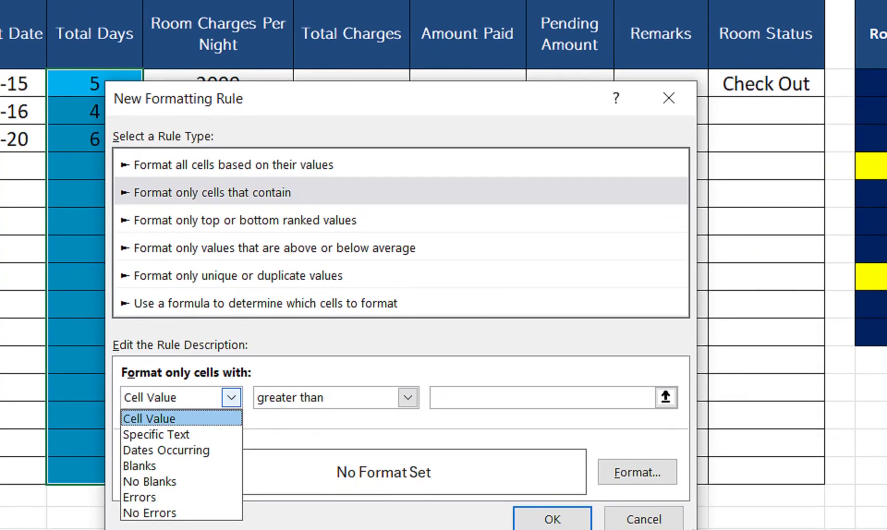
{"action": "left_click", "coordinate": [232, 397]}
{"action": "left_click", "coordinate": [408, 398]}
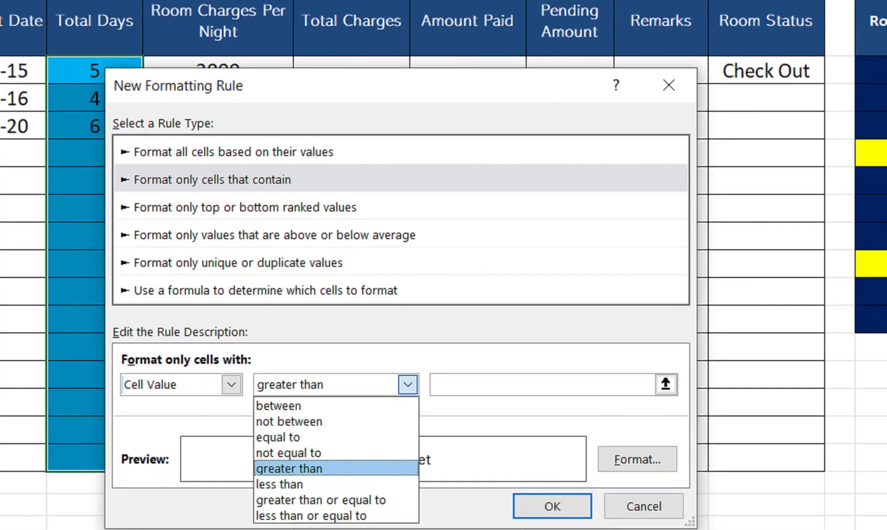
{"action": "key", "text": "Down"}
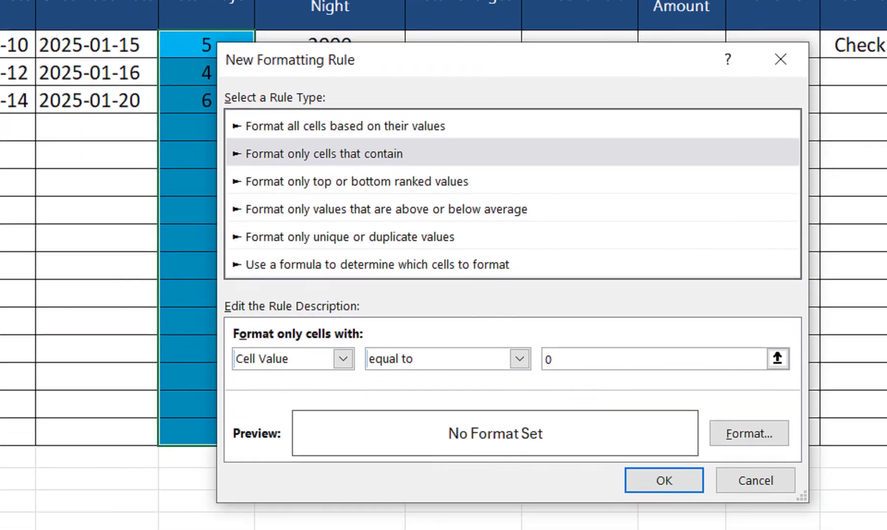
{"action": "key", "text": "Tab"}
{"action": "key", "text": "Return"}
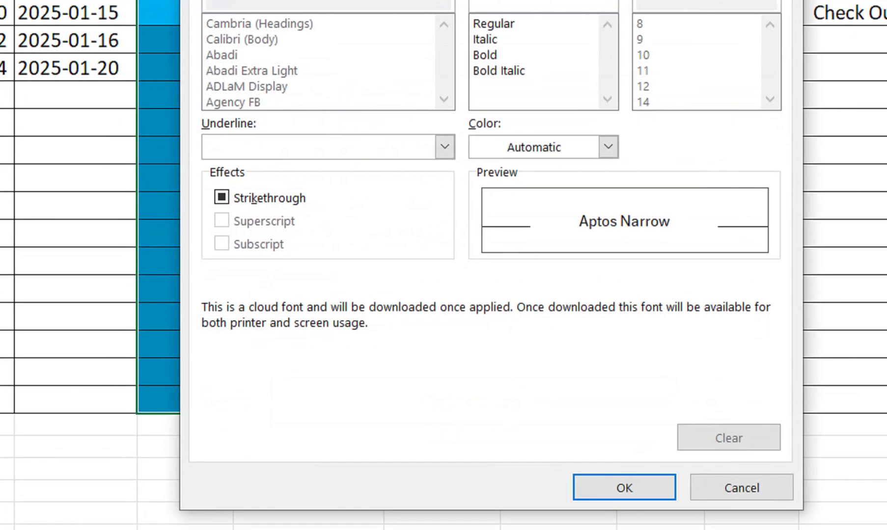
{"action": "left_click", "coordinate": [450, 109]}
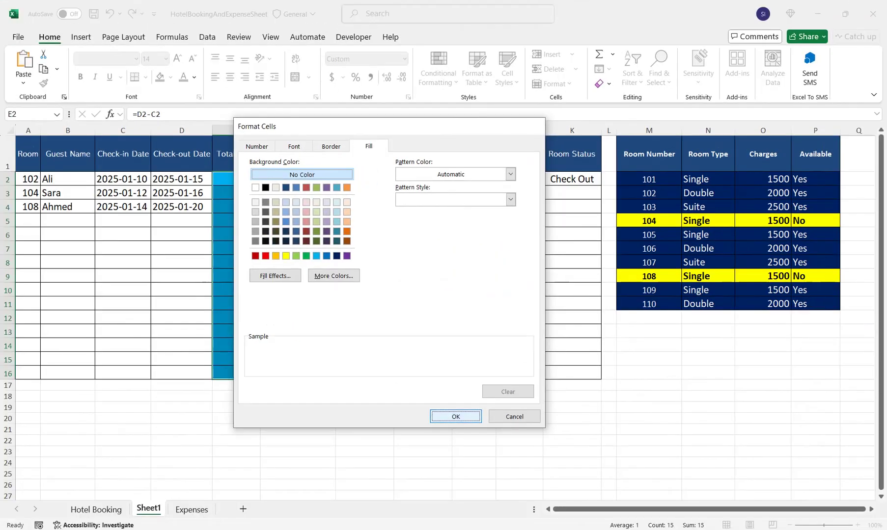
{"action": "key", "text": "Escape"}
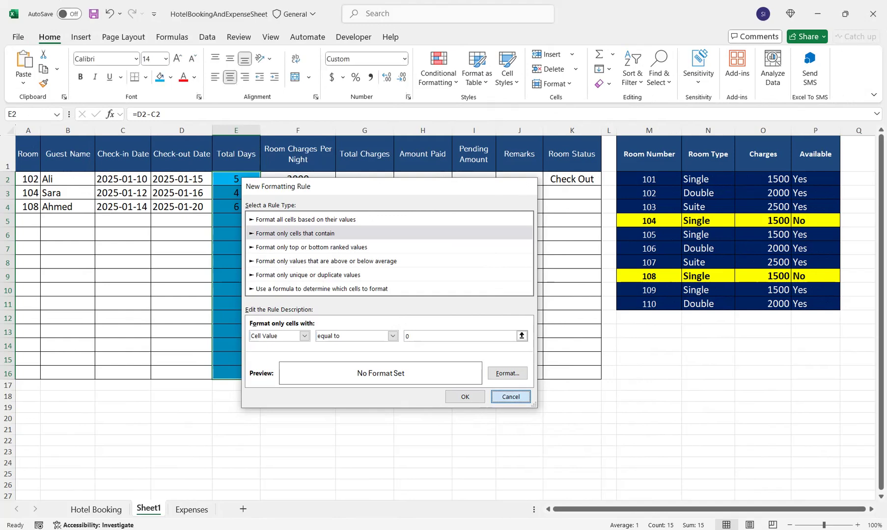
{"action": "left_click", "coordinate": [511, 397]}
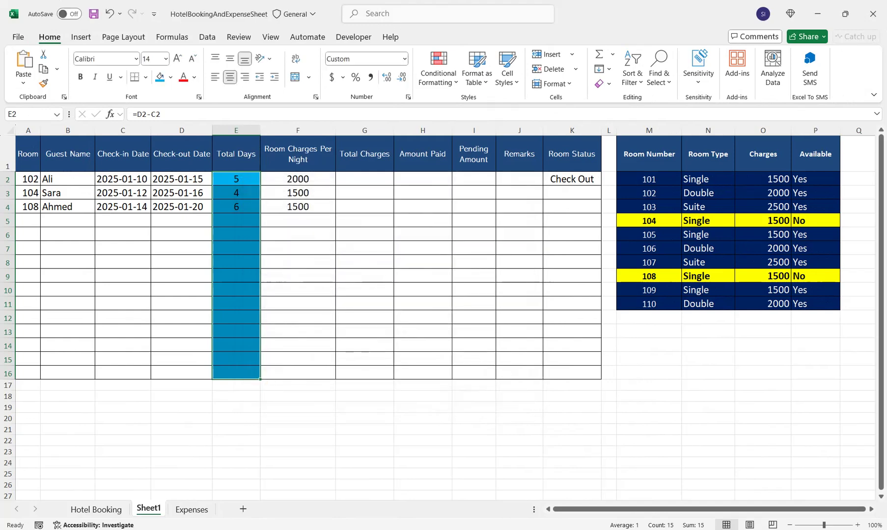
Step: Calculate the first booking's Total Charges in G2 with the formula =F2*E2
{"action": "left_click", "coordinate": [364, 179]}
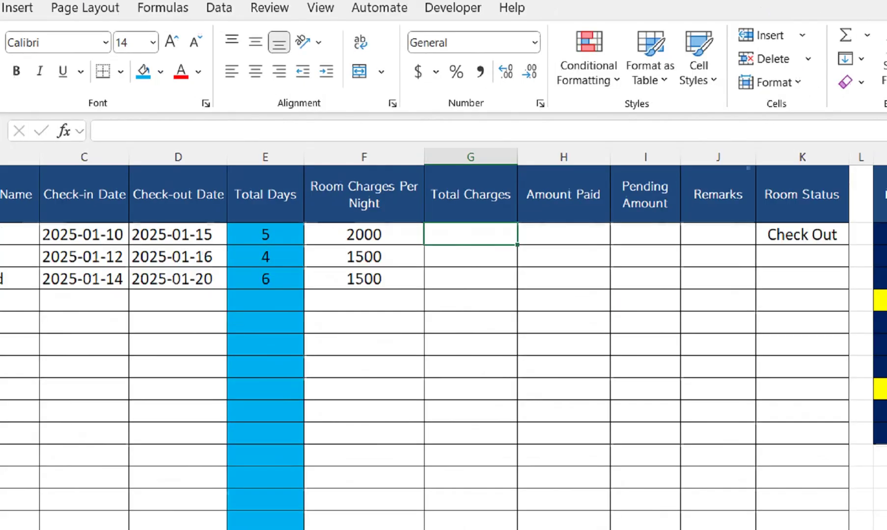
{"action": "type", "text": "="}
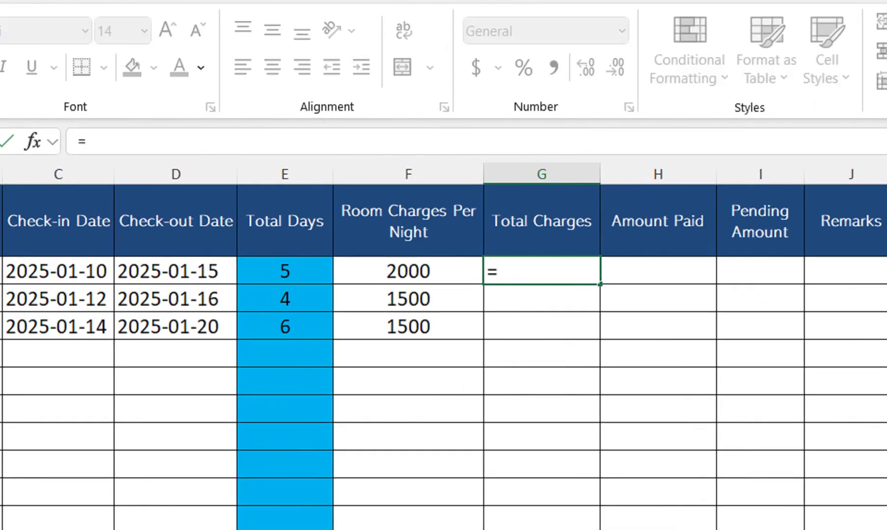
{"action": "key", "text": "Left"}
{"action": "type", "text": "*"}
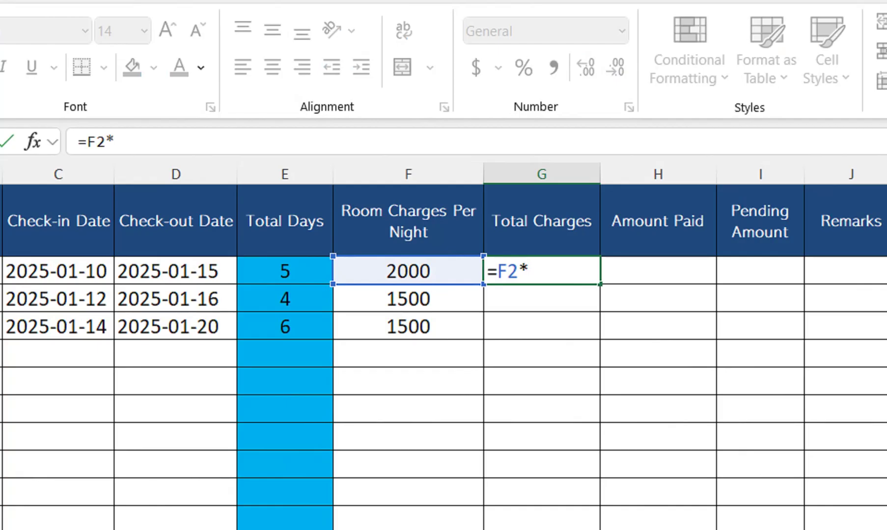
{"action": "key", "text": "Left"}
{"action": "key", "text": "Left"}
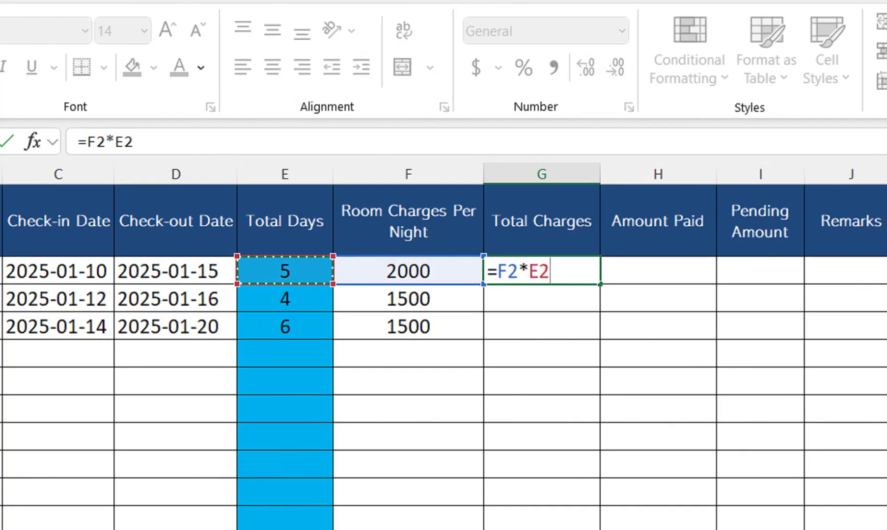
{"action": "key", "text": "Return"}
Step: Fill the Total Charges formula from G2 down through the rest of the booking table
{"action": "left_click", "coordinate": [541, 270]}
{"action": "left_click", "coordinate": [542, 298]}
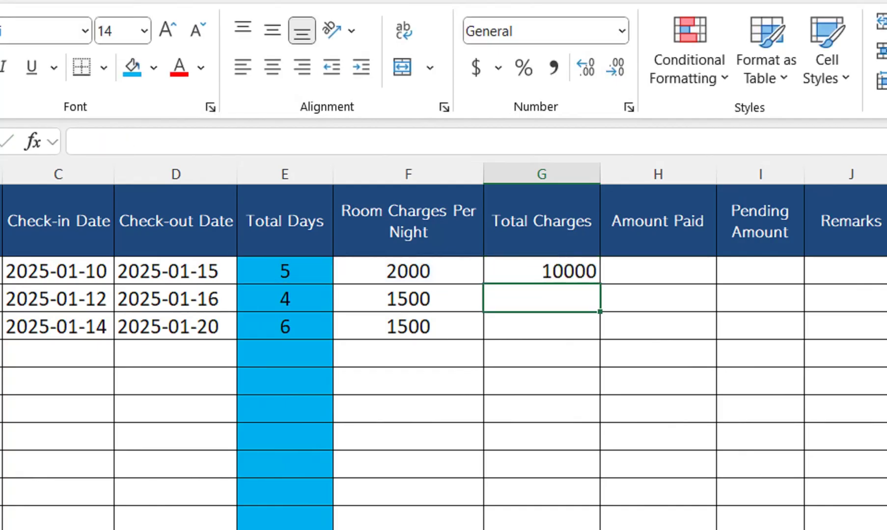
{"action": "left_click", "coordinate": [542, 271]}
{"action": "left_click", "coordinate": [542, 298]}
{"action": "left_click", "coordinate": [542, 270]}
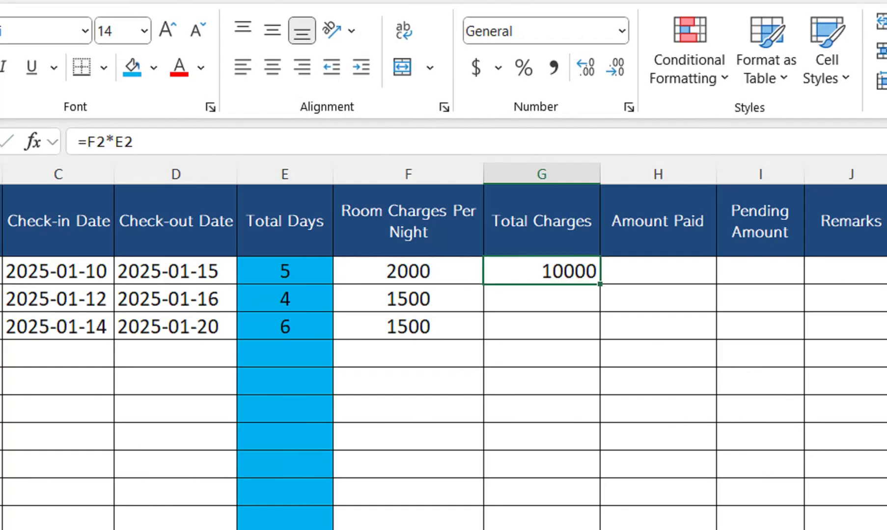
{"action": "double_click", "coordinate": [600, 284]}
Step: Wrap the Total Charges formula in G2 in IFERROR with an empty-text error value and fill it down the column
{"action": "double_click", "coordinate": [565, 271]}
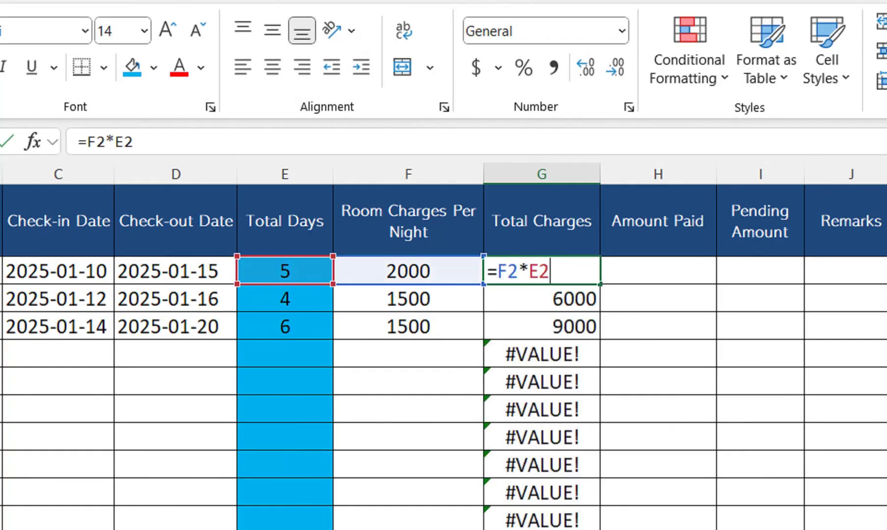
{"action": "left_click", "coordinate": [498, 271]}
{"action": "type", "text": "if"}
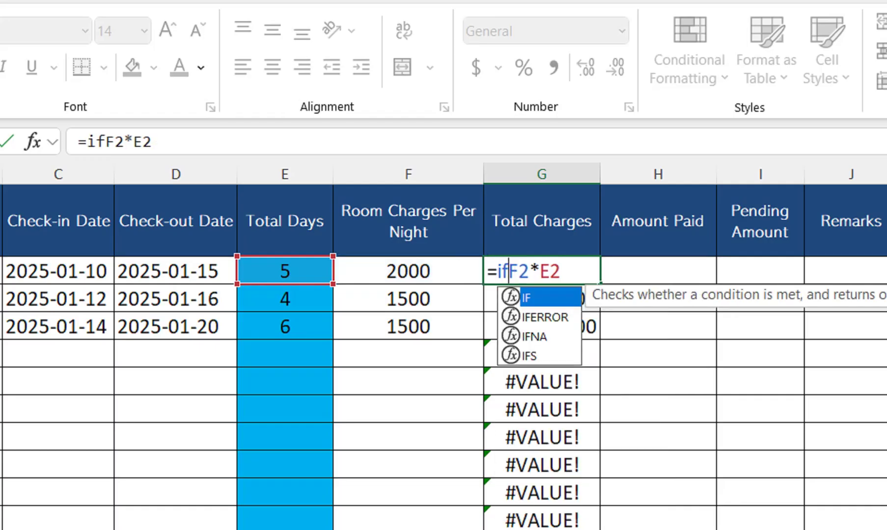
{"action": "key", "text": "Down"}
{"action": "key", "text": "Tab"}
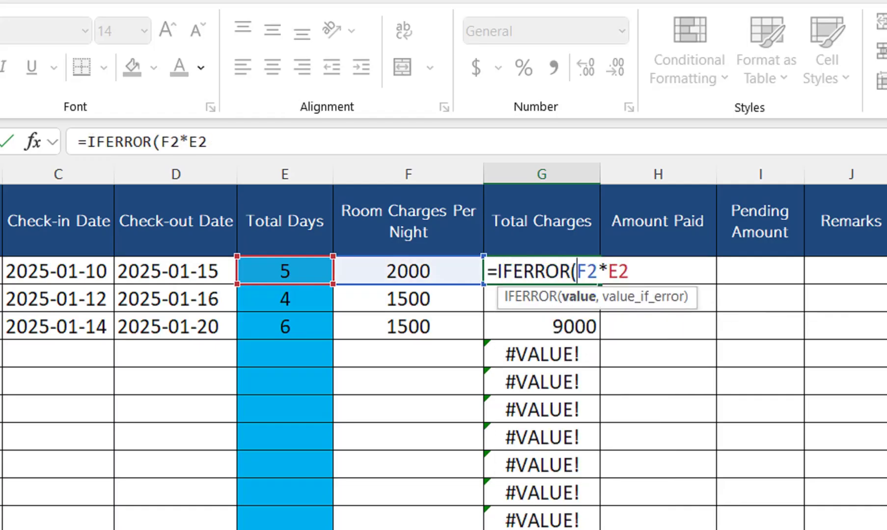
{"action": "left_click", "coordinate": [629, 271]}
{"action": "type", "text": ",\"\")"}
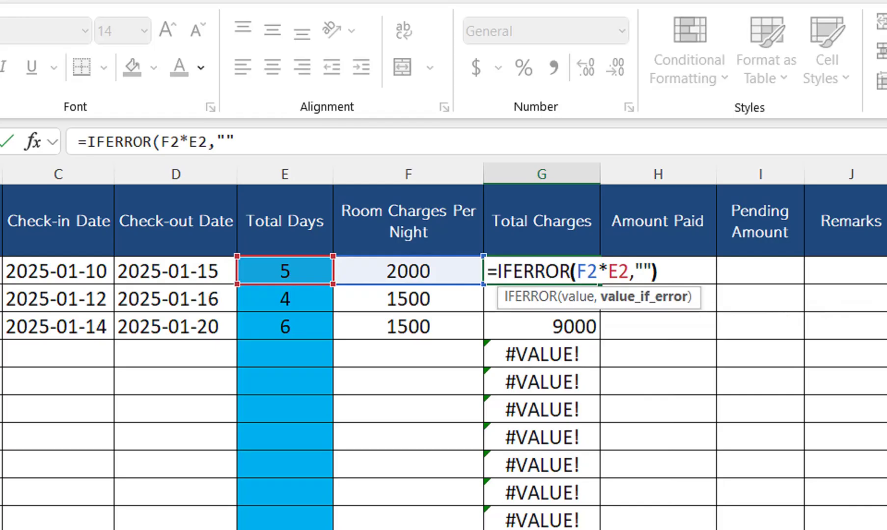
{"action": "key", "text": "Return"}
{"action": "left_click", "coordinate": [542, 271]}
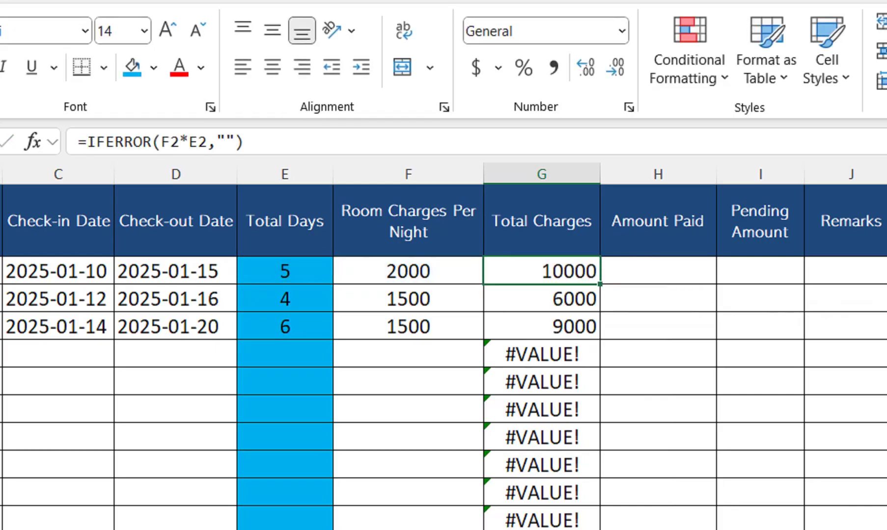
{"action": "key", "text": "ctrl+shift+Down"}
{"action": "key", "text": "ctrl+d"}
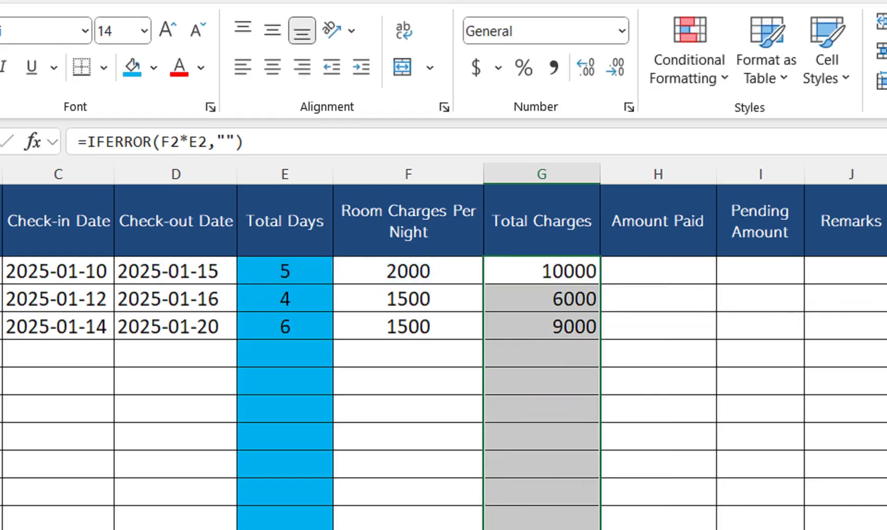
Step: Enter 10000 as the first booking's Amount Paid in H2
{"action": "left_click", "coordinate": [658, 271]}
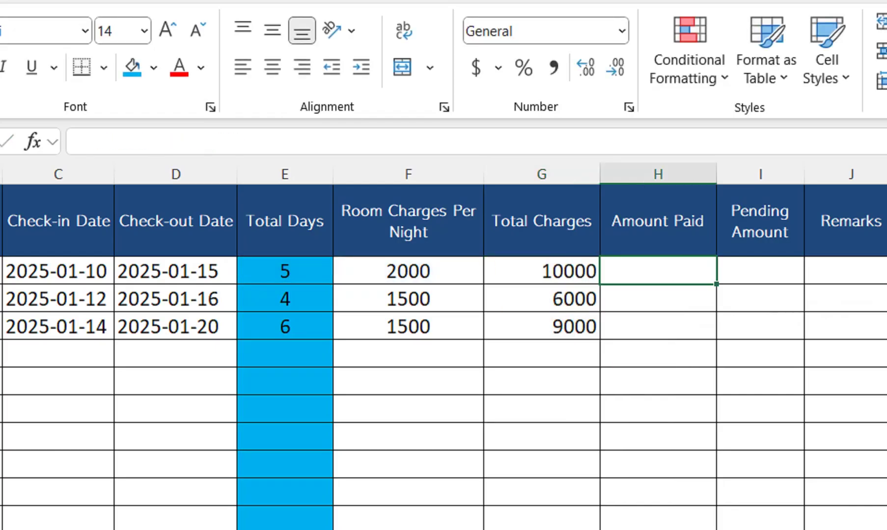
{"action": "type", "text": "10000"}
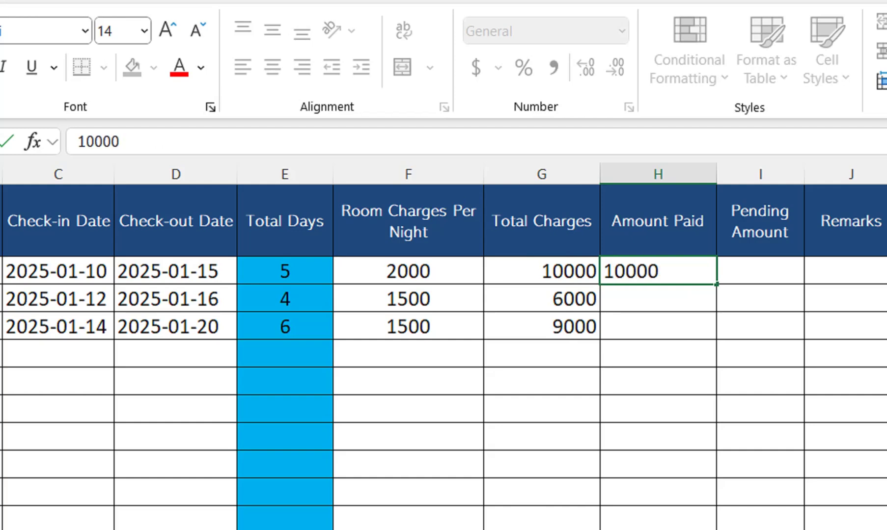
{"action": "key", "text": "Tab"}
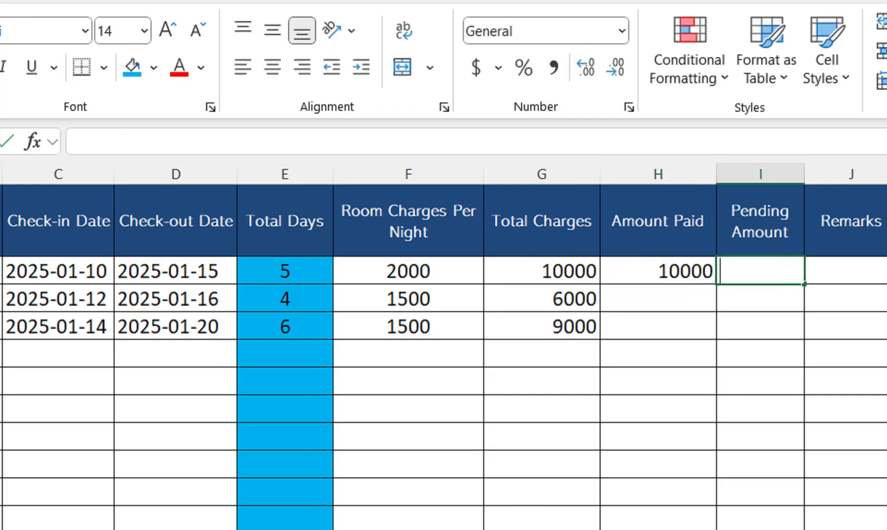
Step: Calculate the first booking's Pending Amount in I2 with =G2-H2 and fill the formula down the column
{"action": "type", "text": "="}
{"action": "key", "text": "Left"}
{"action": "key", "text": "Left"}
{"action": "type", "text": "-"}
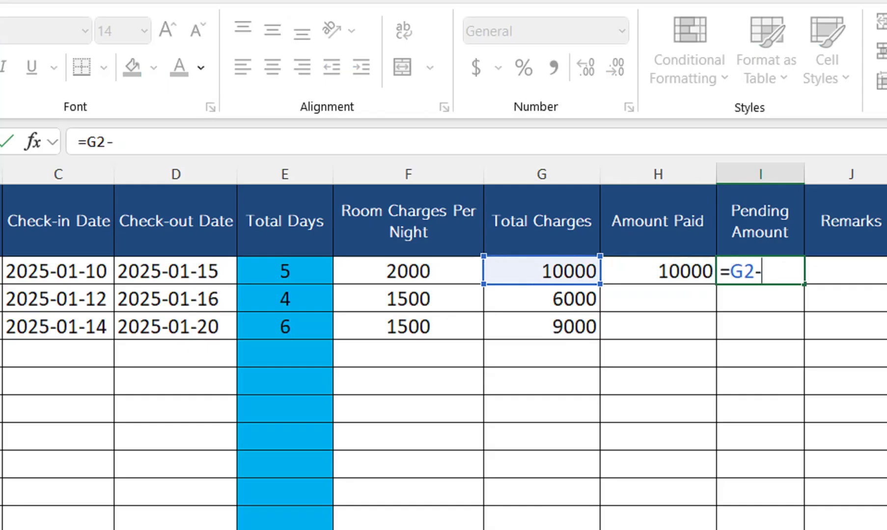
{"action": "key", "text": "Left"}
{"action": "key", "text": "Return"}
{"action": "left_click", "coordinate": [760, 271]}
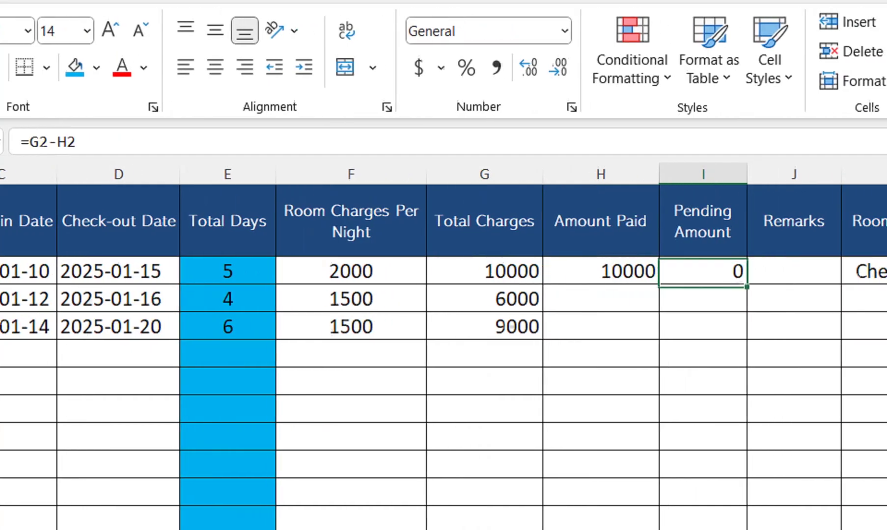
{"action": "double_click", "coordinate": [805, 283]}
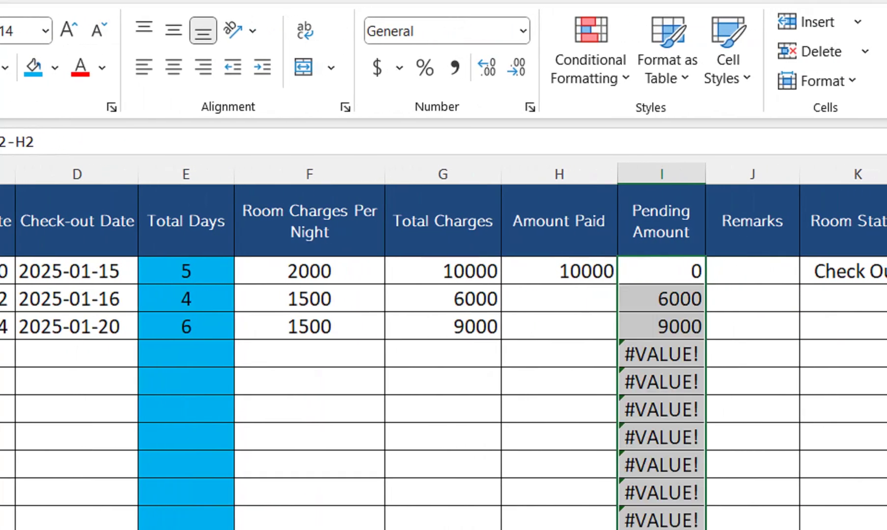
Step: Change the error value of the IFERROR formula in G2 to 0 and fill it down the Total Charges column
{"action": "double_click", "coordinate": [471, 271]}
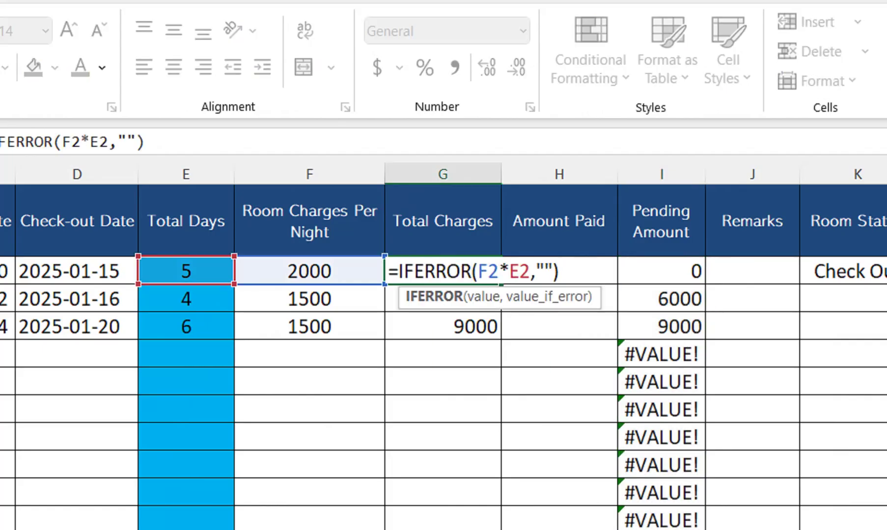
{"action": "left_click", "coordinate": [544, 271]}
{"action": "double_click", "coordinate": [545, 271]}
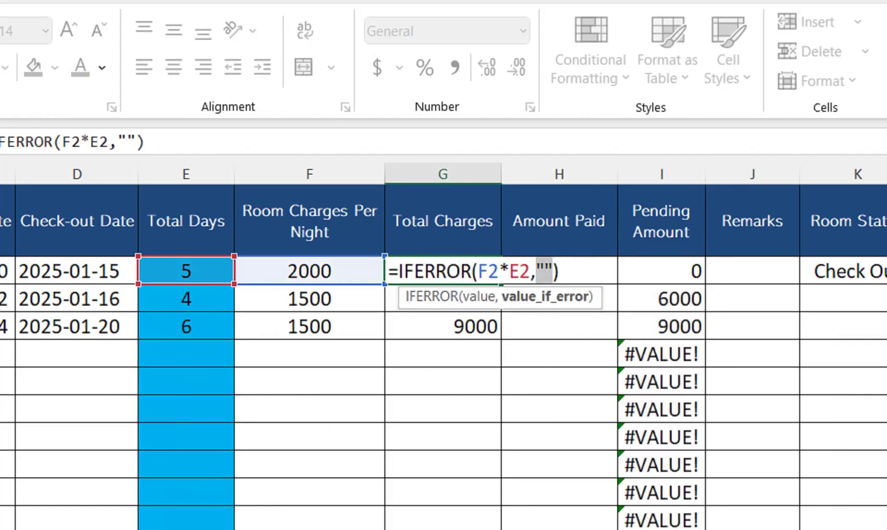
{"action": "type", "text": "0"}
{"action": "key", "text": "Return"}
{"action": "key", "text": "Up"}
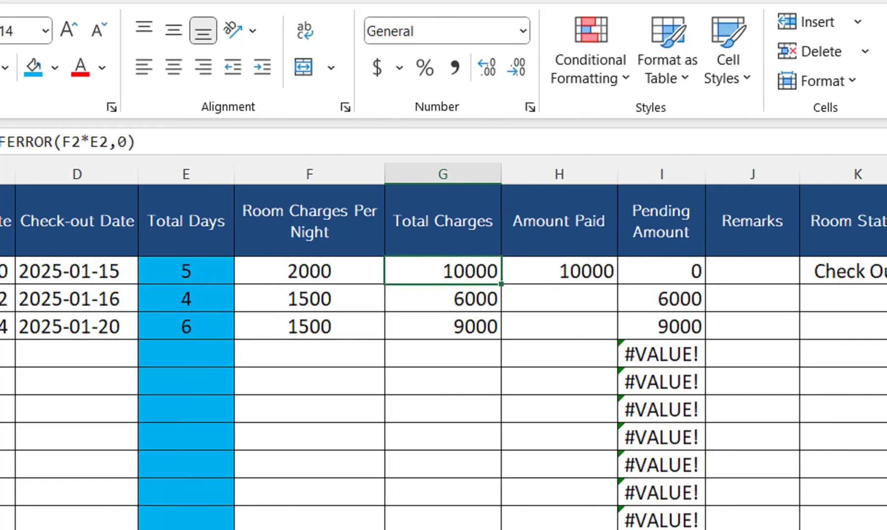
{"action": "key", "text": "ctrl+shift+Down"}
{"action": "key", "text": "ctrl+d"}
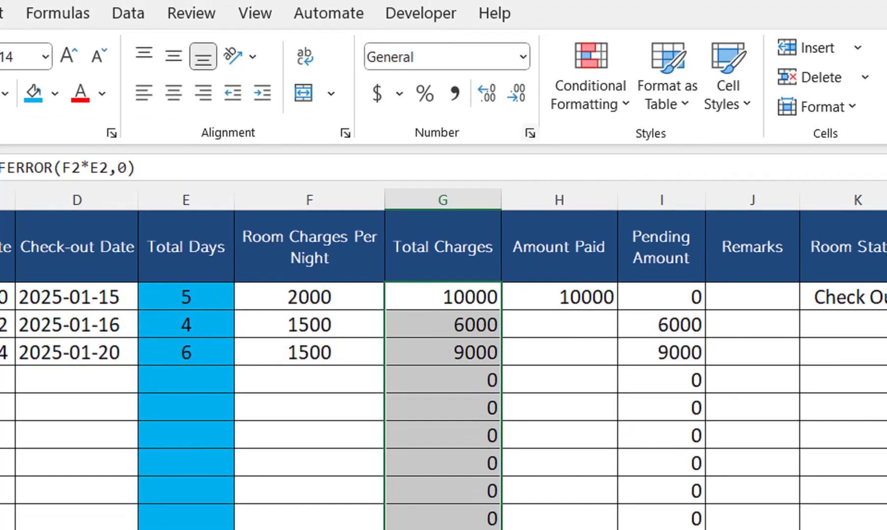
Step: Apply the custom number format 0;-0;; to the Total Charges cells G2:G16 to hide zeros
{"action": "key", "text": "ctrl+1"}
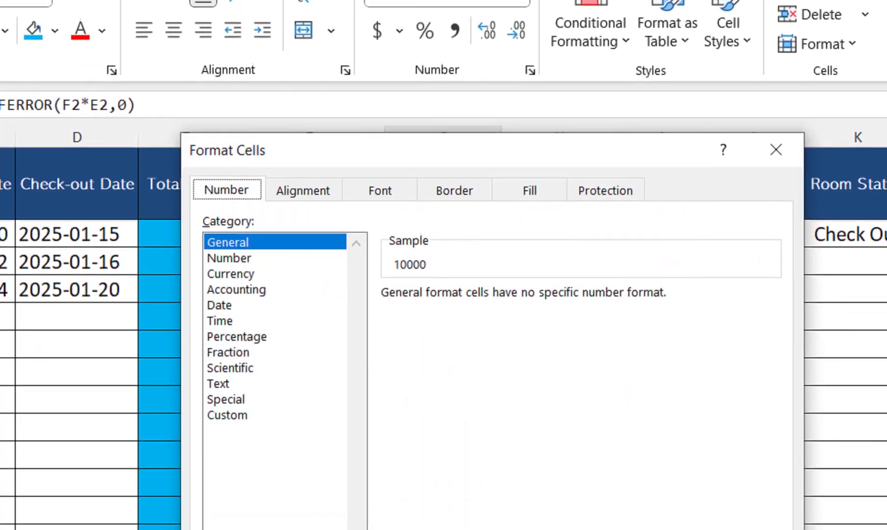
{"action": "left_click", "coordinate": [227, 469]}
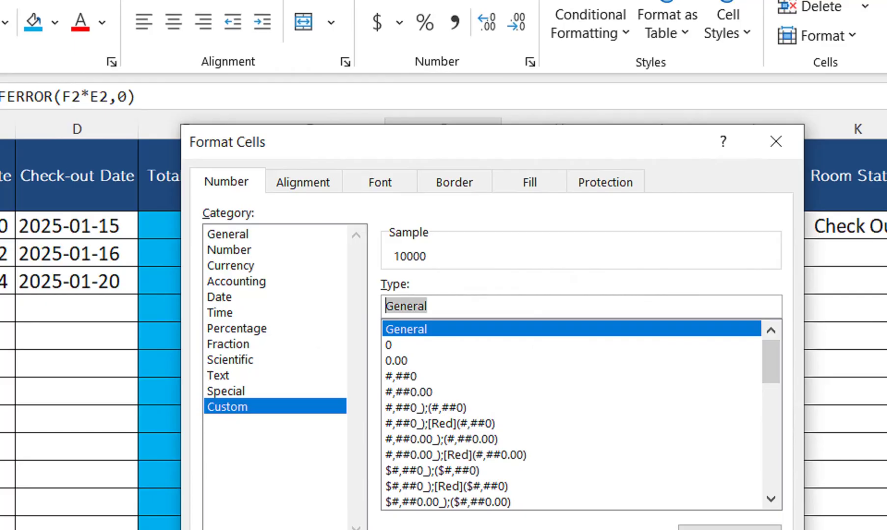
{"action": "type", "text": "0;-0;;"}
{"action": "key", "text": "Return"}
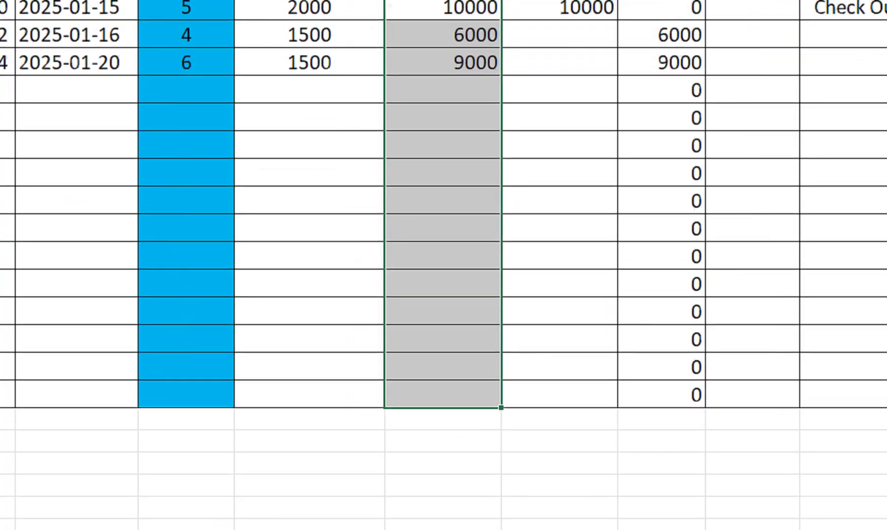
Step: Try the custom number format 0;-0;; on the Pending Amount cells I2:I16 and reset them to General
{"action": "left_click_drag", "start_coordinate": [661, 7], "coordinate": [661, 396]}
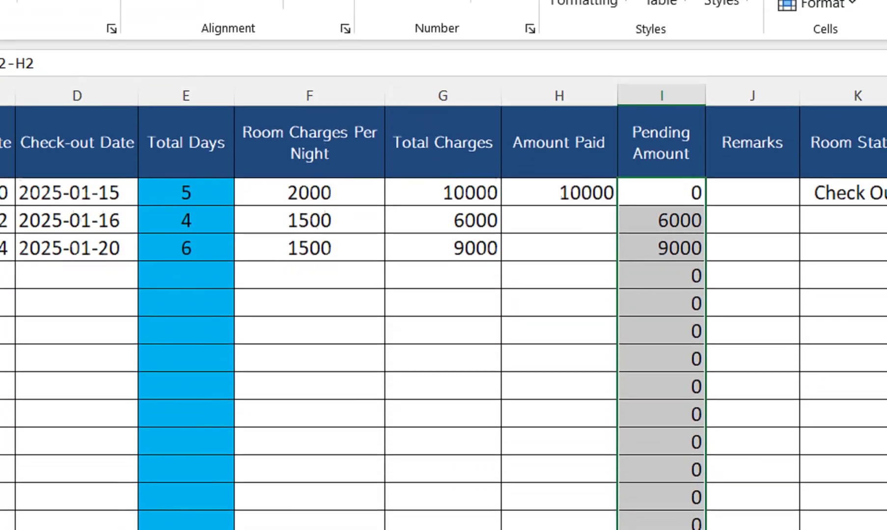
{"action": "key", "text": "ctrl+1"}
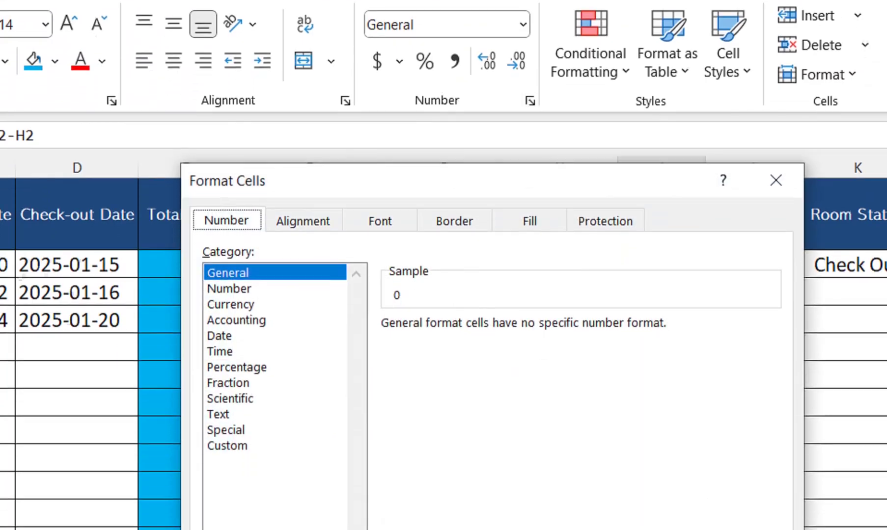
{"action": "left_click", "coordinate": [227, 445]}
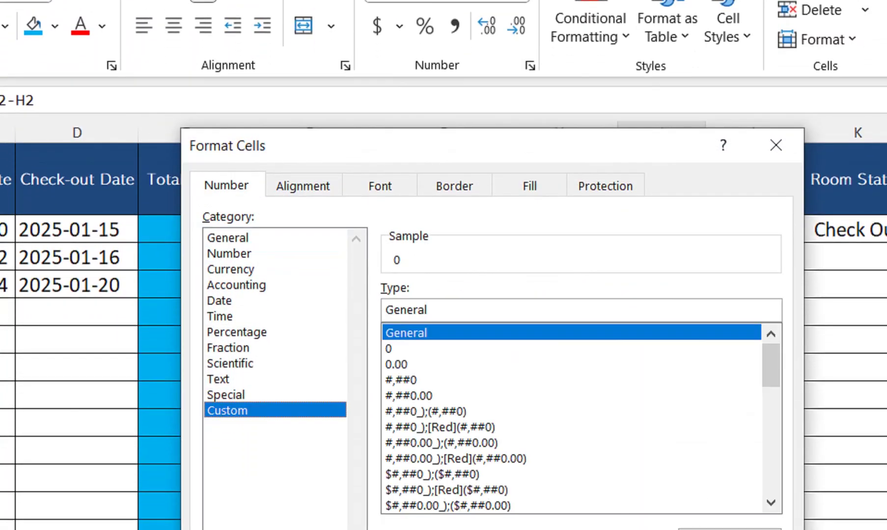
{"action": "left_click_drag", "start_coordinate": [433, 310], "coordinate": [385, 310]}
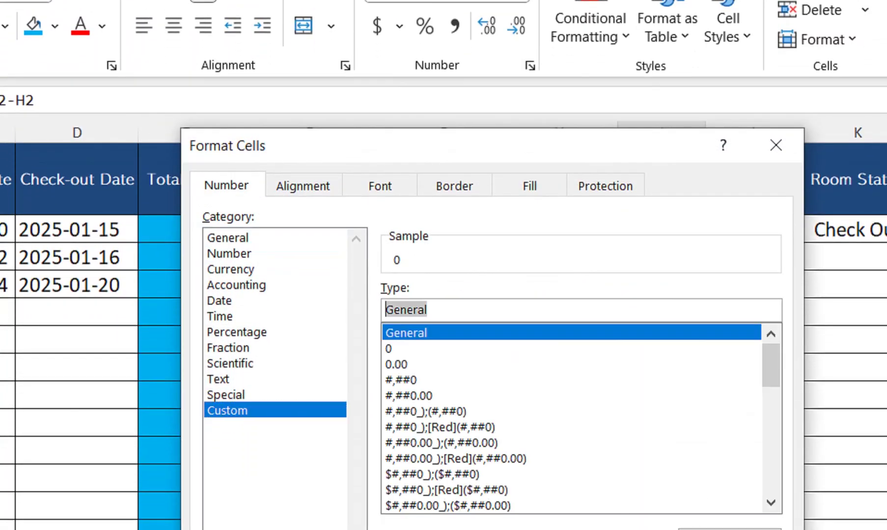
{"action": "type", "text": "0;-0;;"}
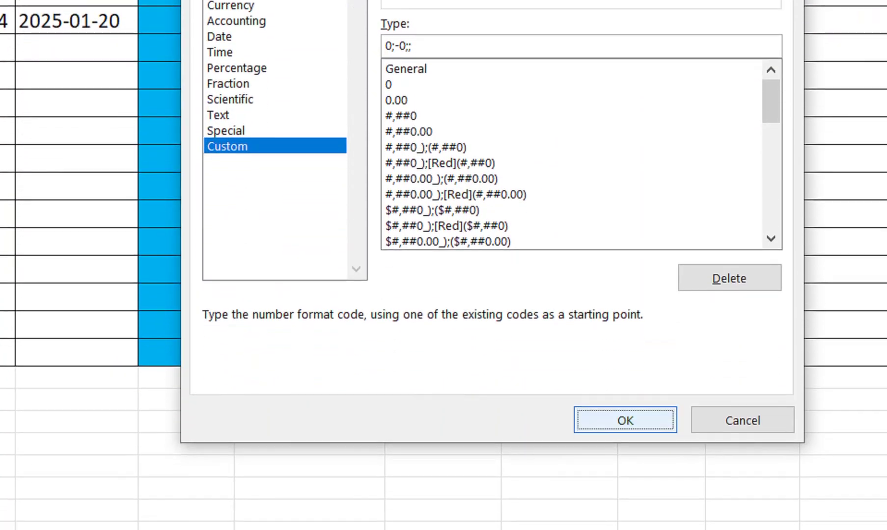
{"action": "left_click", "coordinate": [623, 419]}
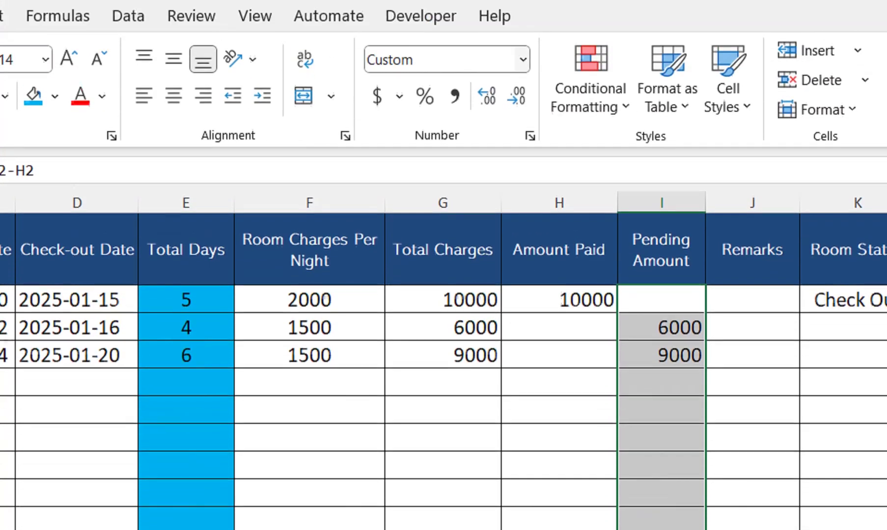
{"action": "left_click", "coordinate": [522, 60]}
{"action": "left_click", "coordinate": [459, 99]}
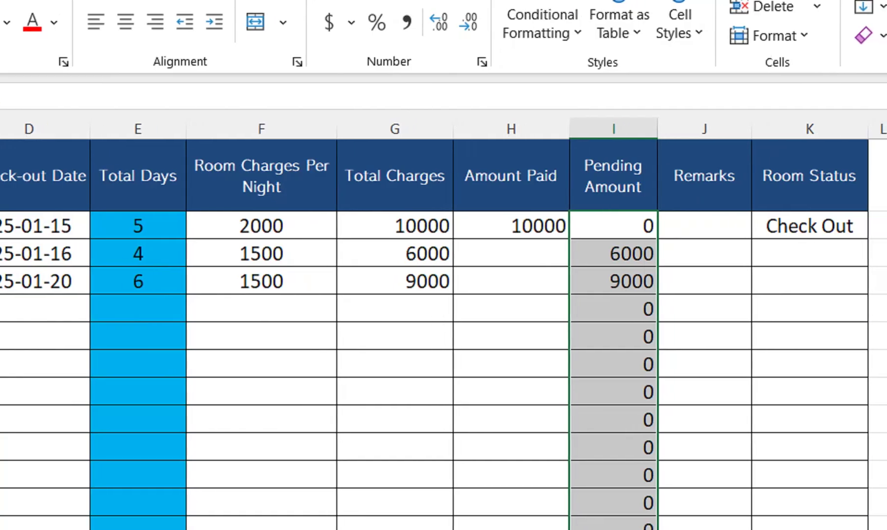
Step: Start the Remarks formula in J2 with an IF that returns empty text when A2 is blank
{"action": "left_click", "coordinate": [704, 225]}
{"action": "type", "text": "=if"}
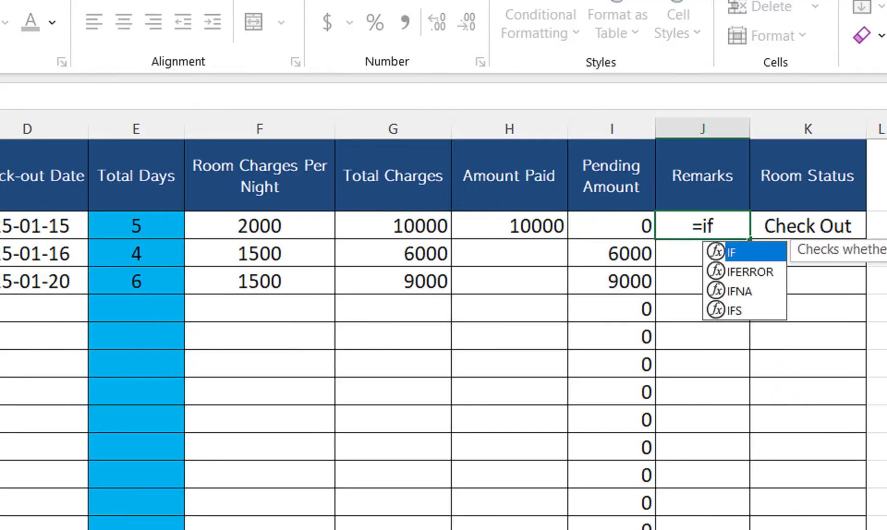
{"action": "key", "text": "Tab"}
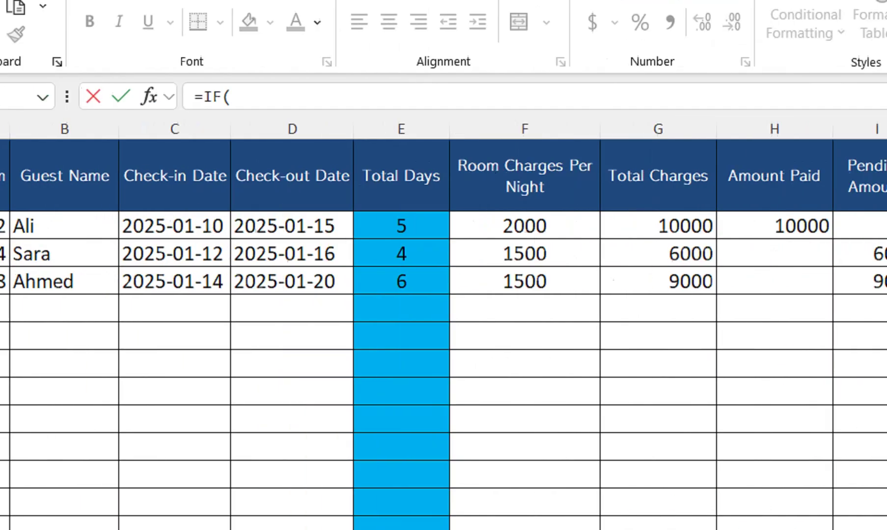
{"action": "type", "text": "A2="}
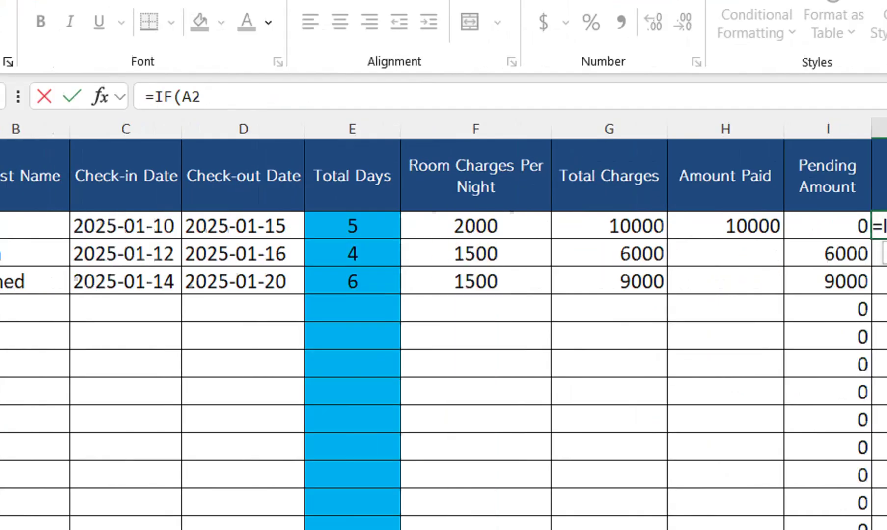
{"action": "type", "text": "\"\","}
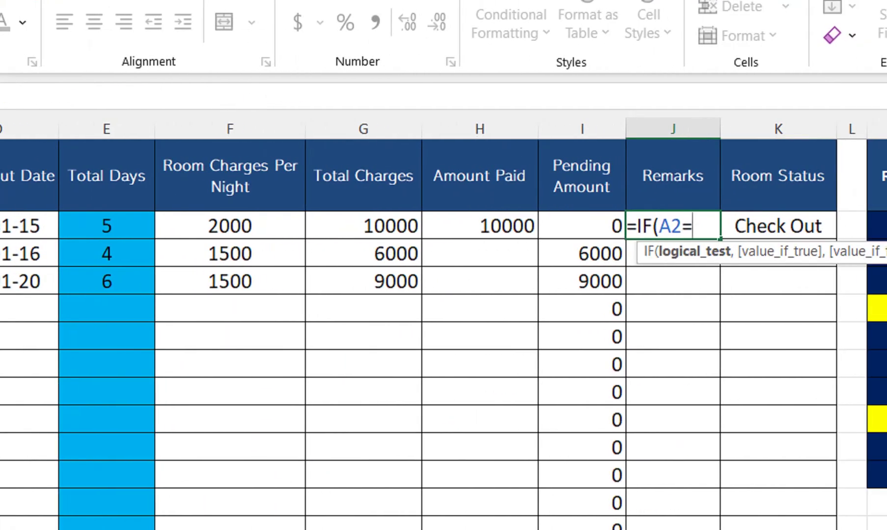
{"action": "type", "text": "\"\",if"}
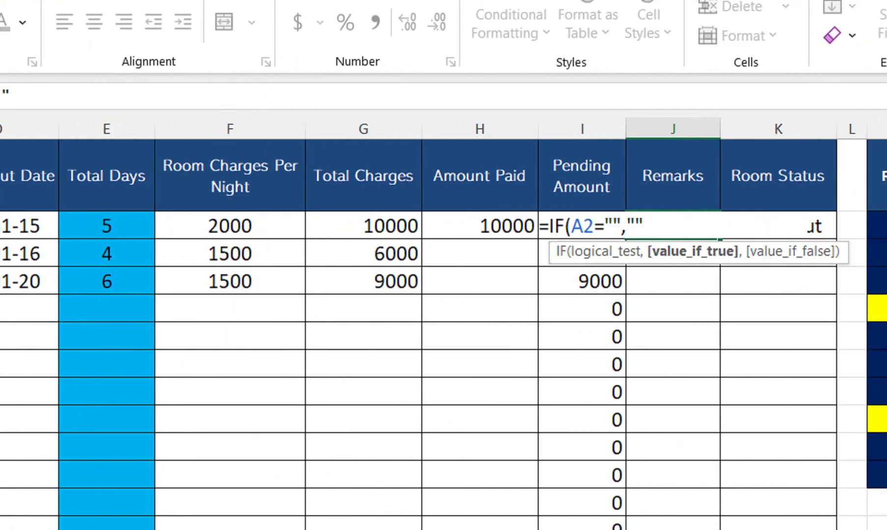
Step: Complete the J2 Remarks formula with a nested IF that returns "Paid" when G2=H2 and "Pending" otherwise
{"action": "key", "text": "Tab"}
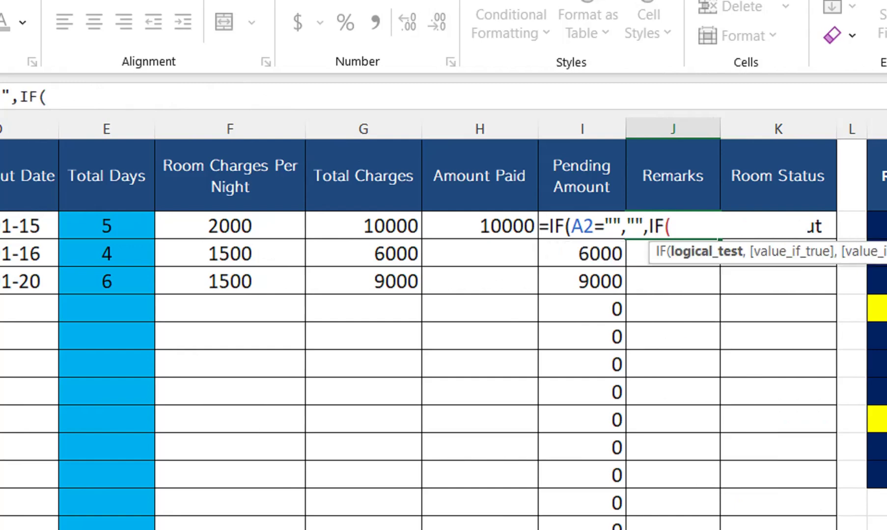
{"action": "left_click", "coordinate": [363, 225]}
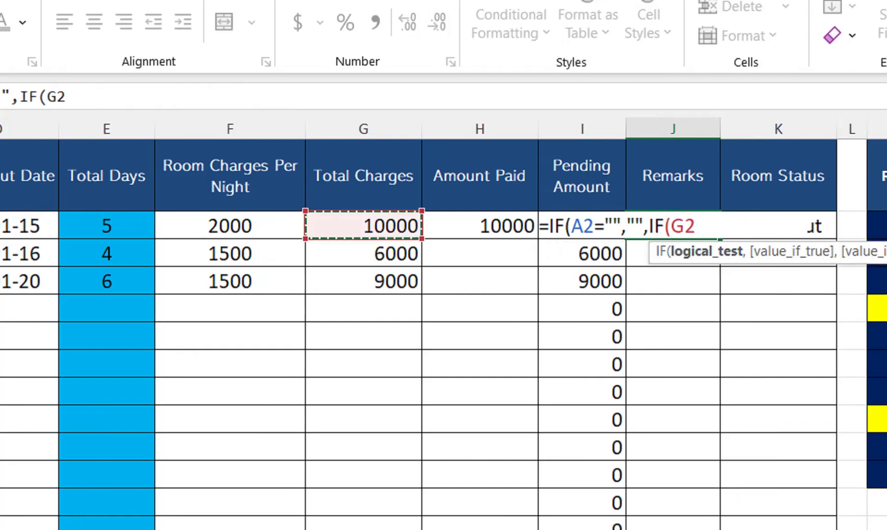
{"action": "type", "text": "="}
{"action": "left_click", "coordinate": [480, 226]}
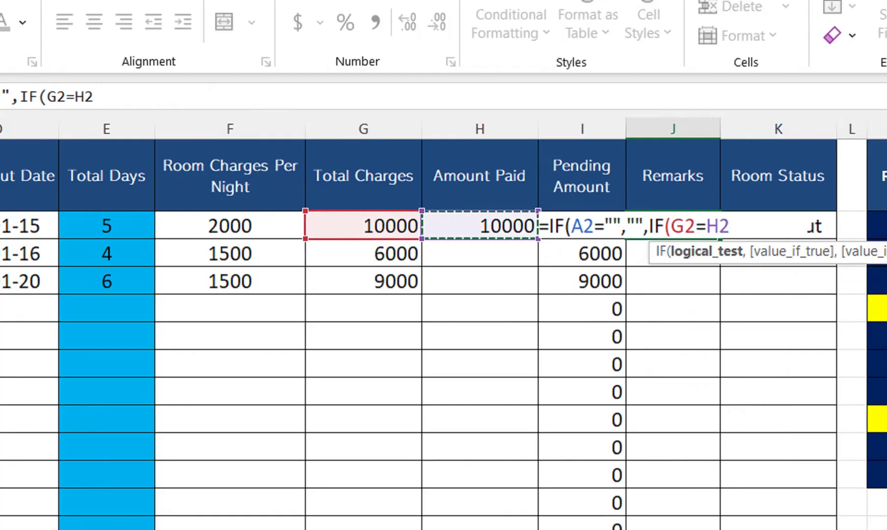
{"action": "type", "text": ",\"Paid"}
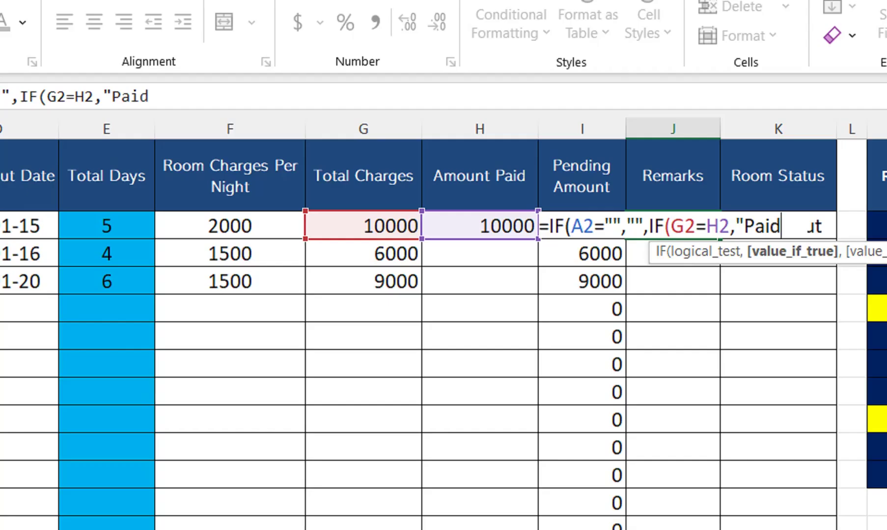
{"action": "type", "text": "\",\""}
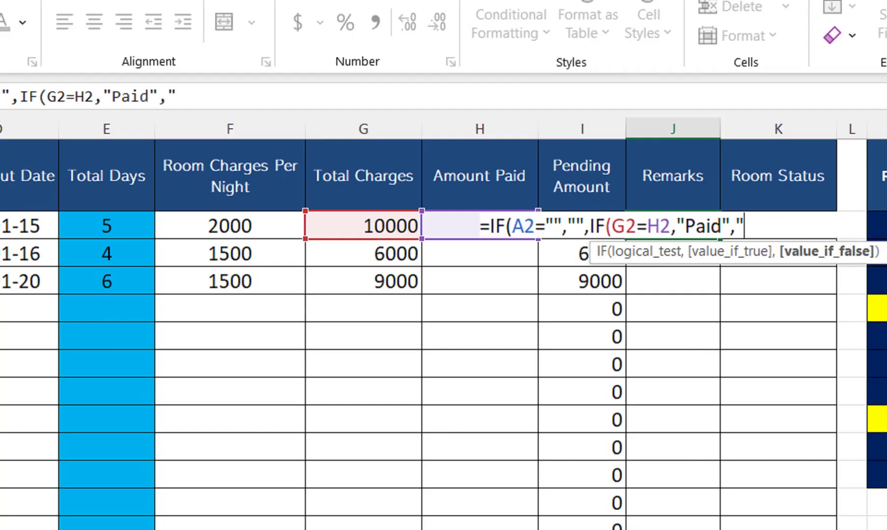
{"action": "type", "text": "Pending"}
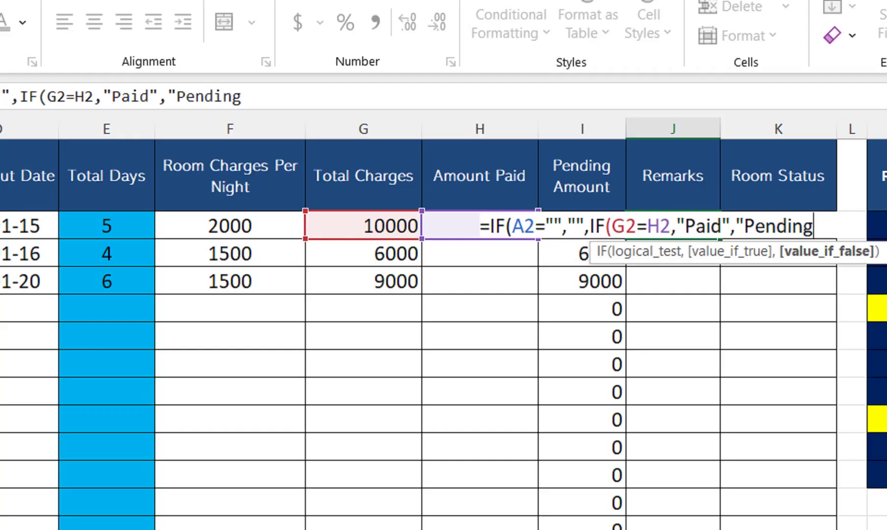
{"action": "type", "text": "\"))"}
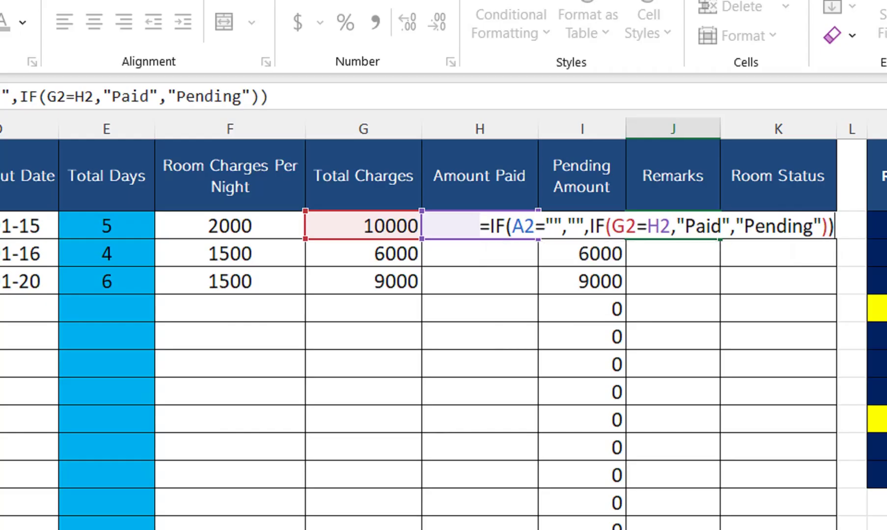
{"action": "key", "text": "Return"}
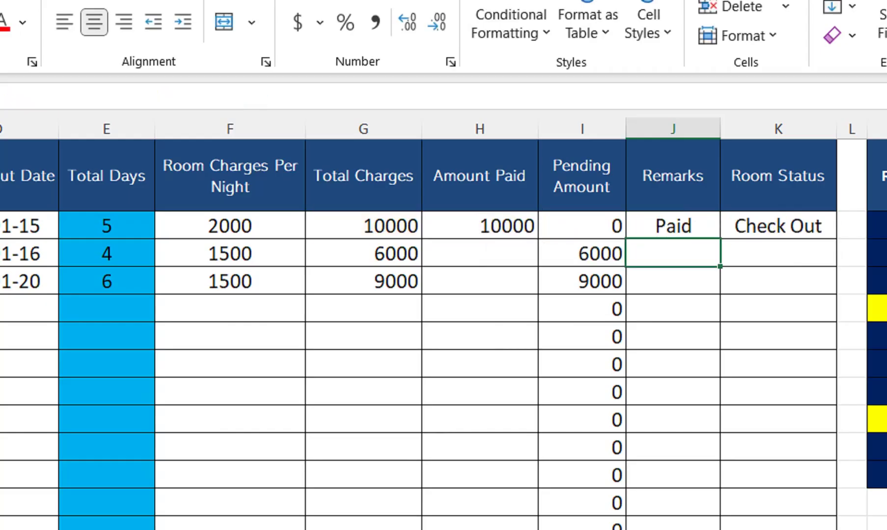
Step: Fill the Remarks formula from J2 down to J16
{"action": "left_click", "coordinate": [672, 226]}
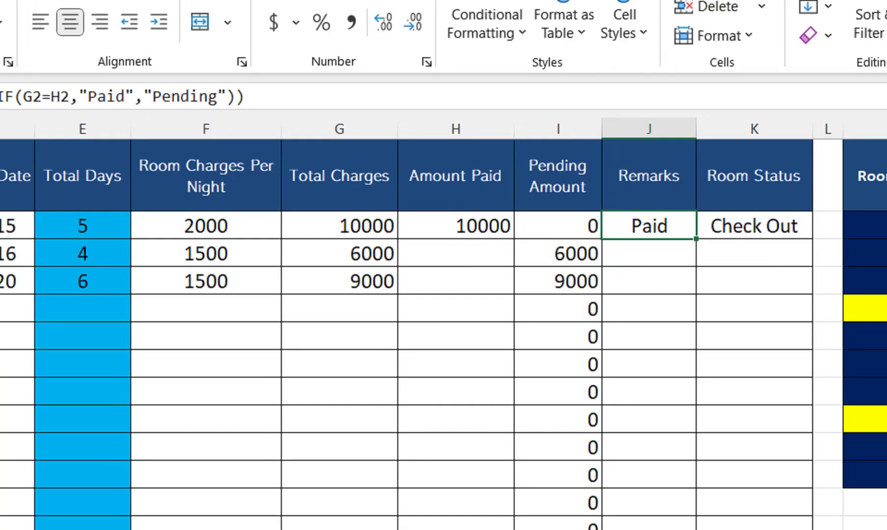
{"action": "left_click", "coordinate": [56, 308]}
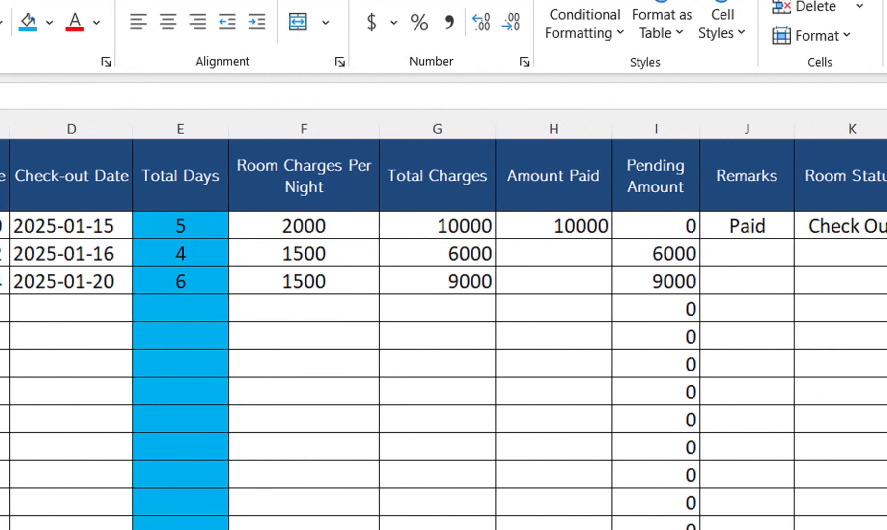
{"action": "left_click", "coordinate": [688, 226]}
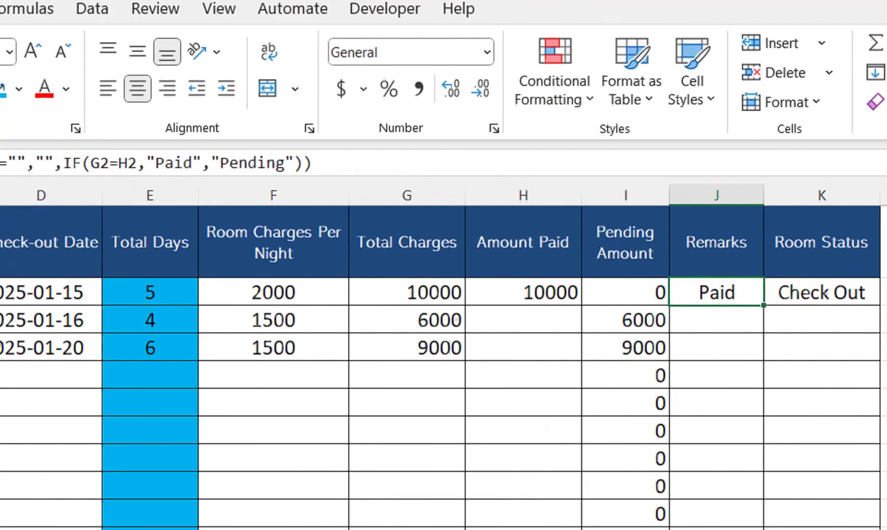
{"action": "left_click_drag", "start_coordinate": [702, 305], "coordinate": [702, 529]}
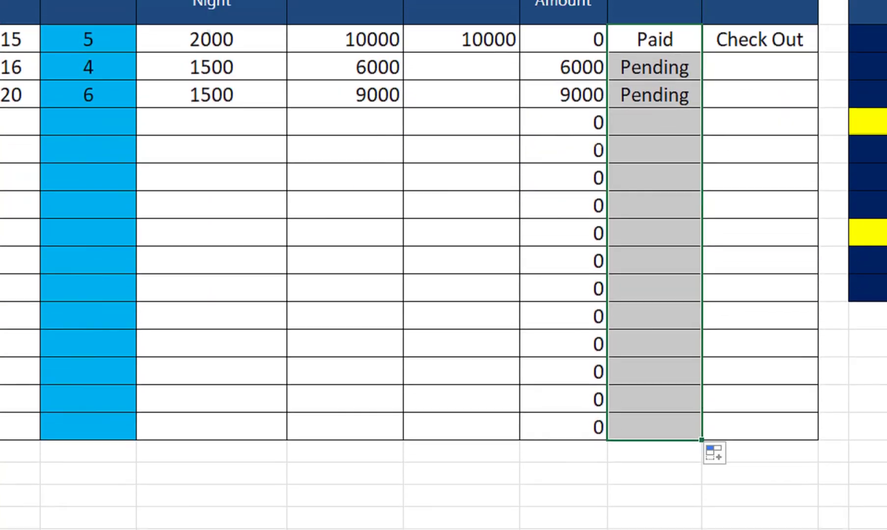
Step: Apply the custom number format 0;-0;; to the Pending Amount cells I2:I16 to hide zeros
{"action": "left_click", "coordinate": [564, 38]}
{"action": "left_click_drag", "start_coordinate": [563, 38], "coordinate": [563, 427]}
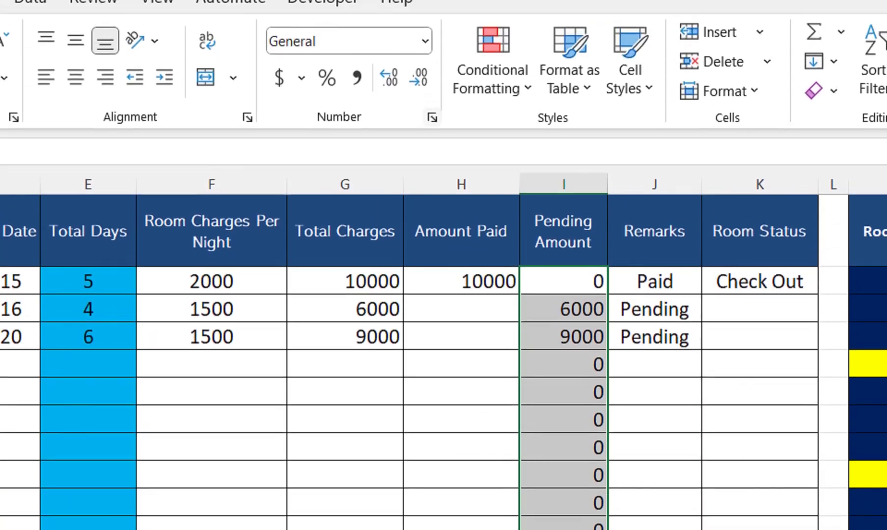
{"action": "key", "text": "ctrl+1"}
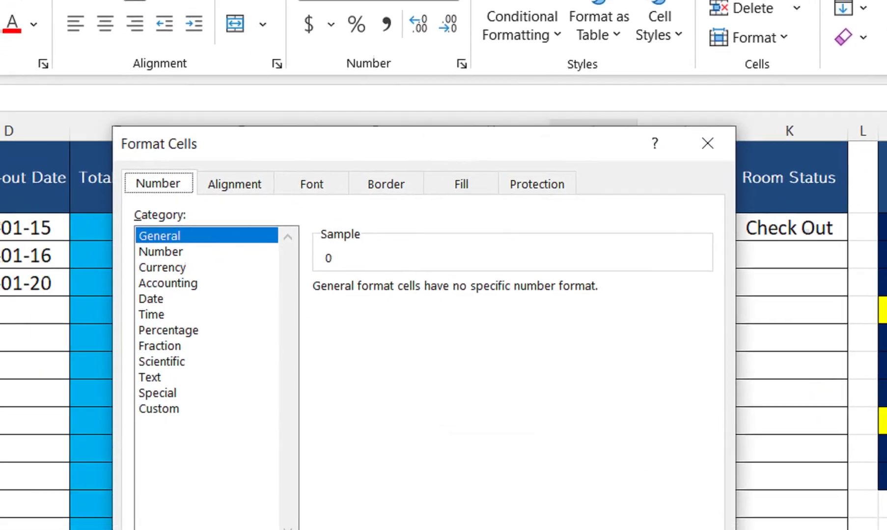
{"action": "left_click", "coordinate": [135, 475]}
{"action": "key", "text": "Tab"}
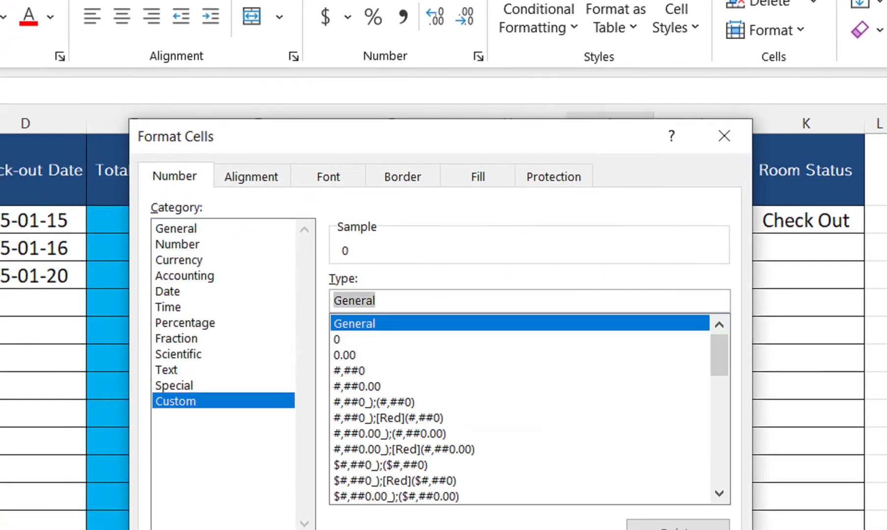
{"action": "type", "text": "0;-0;;"}
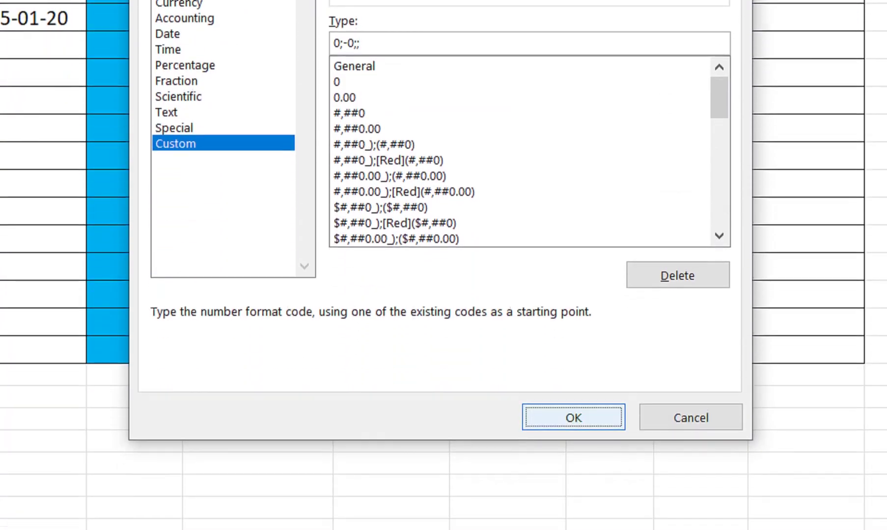
{"action": "left_click", "coordinate": [574, 418]}
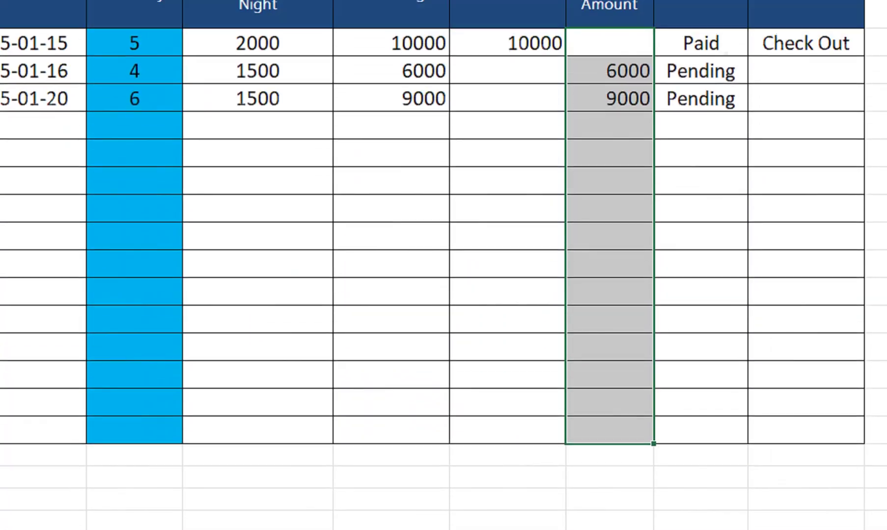
{"action": "left_click", "coordinate": [701, 100]}
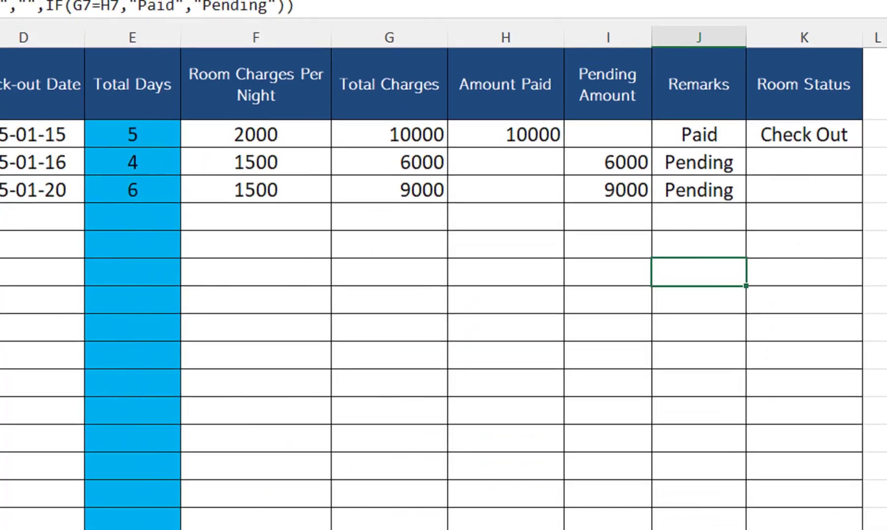
Step: Try a partial payment of 3000 in Amount Paid cell H3
{"action": "left_click", "coordinate": [803, 135]}
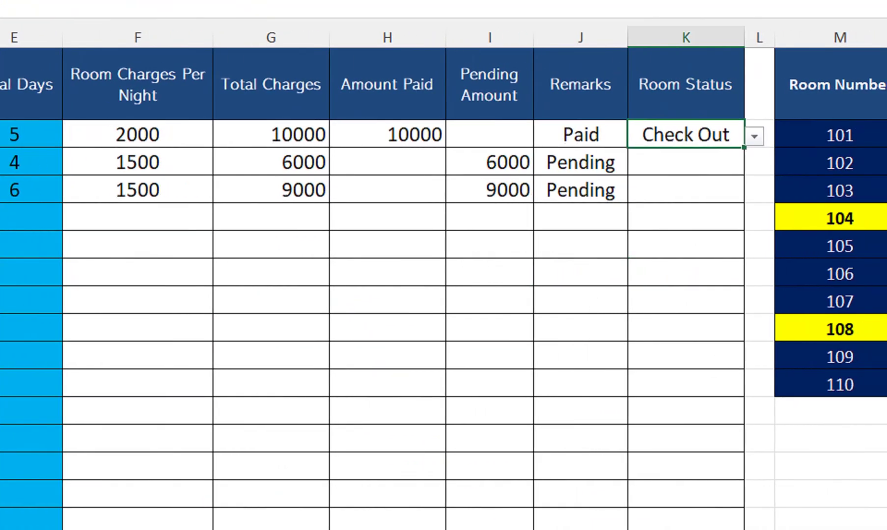
{"action": "left_click", "coordinate": [387, 161]}
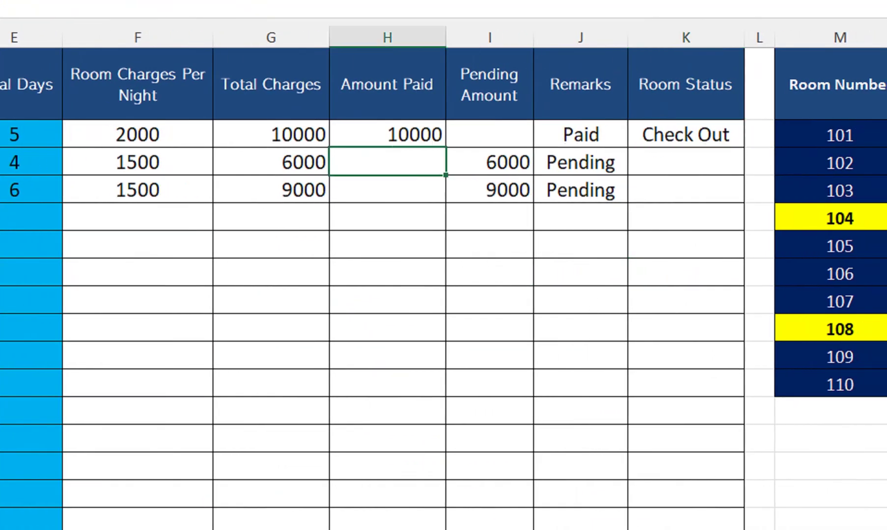
{"action": "type", "text": "3000"}
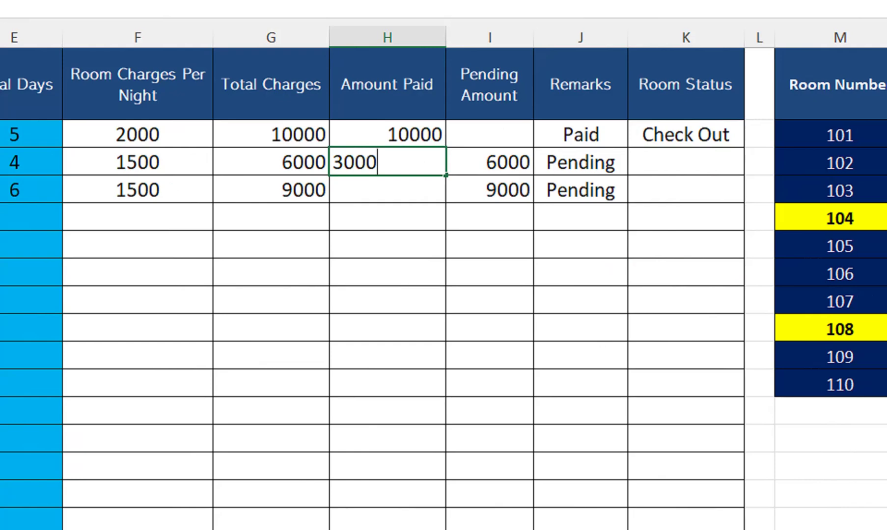
{"action": "key", "text": "Return"}
Step: Set the Amount Paid in H3 to 6000
{"action": "left_click", "coordinate": [387, 161]}
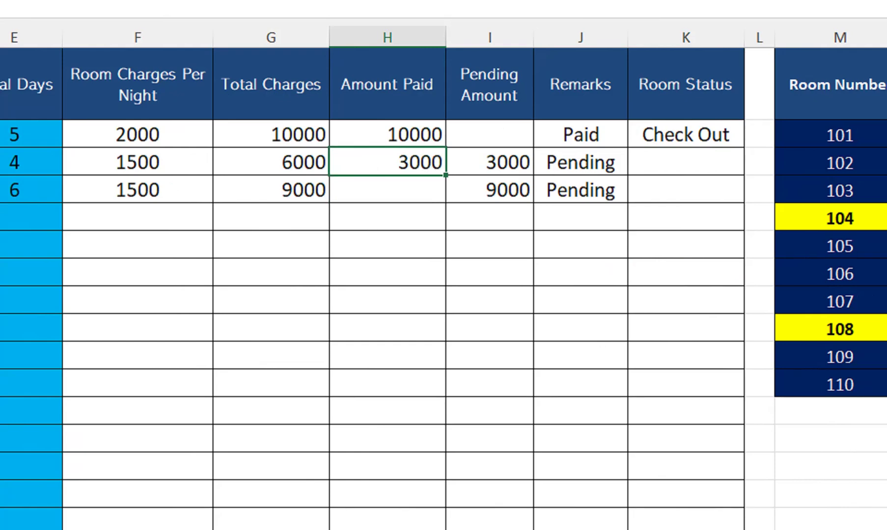
{"action": "type", "text": "6000"}
{"action": "key", "text": "Return"}
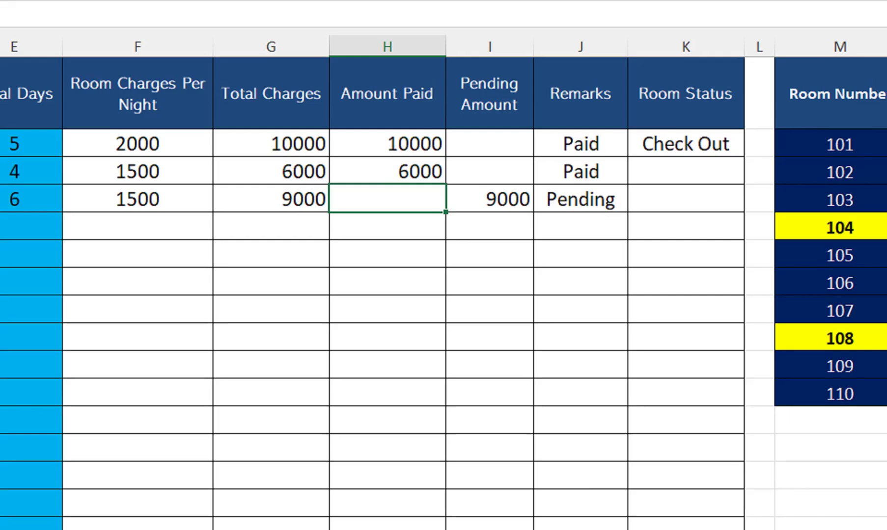
Step: Set the Room Status in K3 to Check Out from its dropdown list
{"action": "left_click", "coordinate": [685, 171]}
{"action": "left_click", "coordinate": [754, 173]}
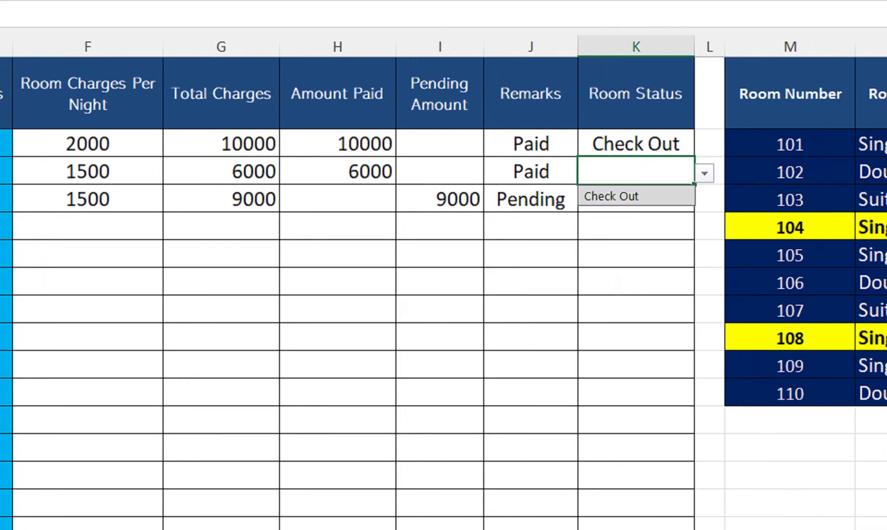
{"action": "key", "text": "Return"}
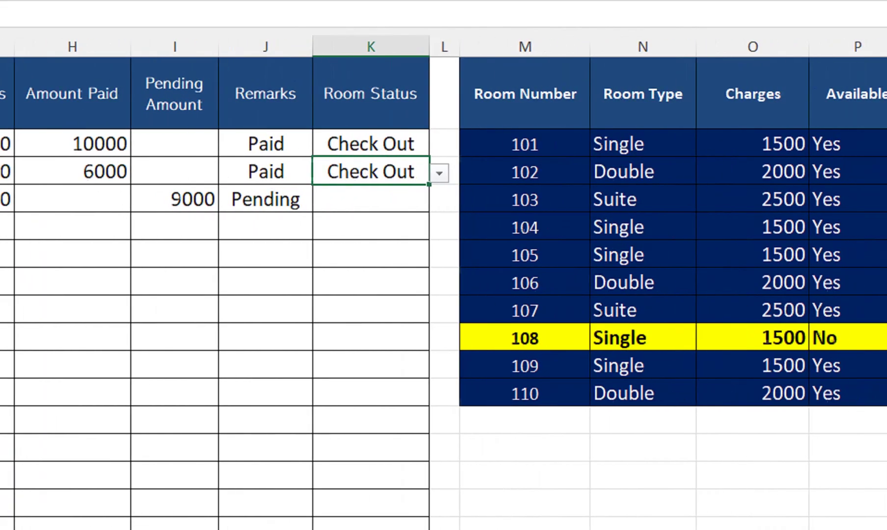
Step: Clear the Room Status entries in K2 and K3
{"action": "left_click", "coordinate": [344, 143]}
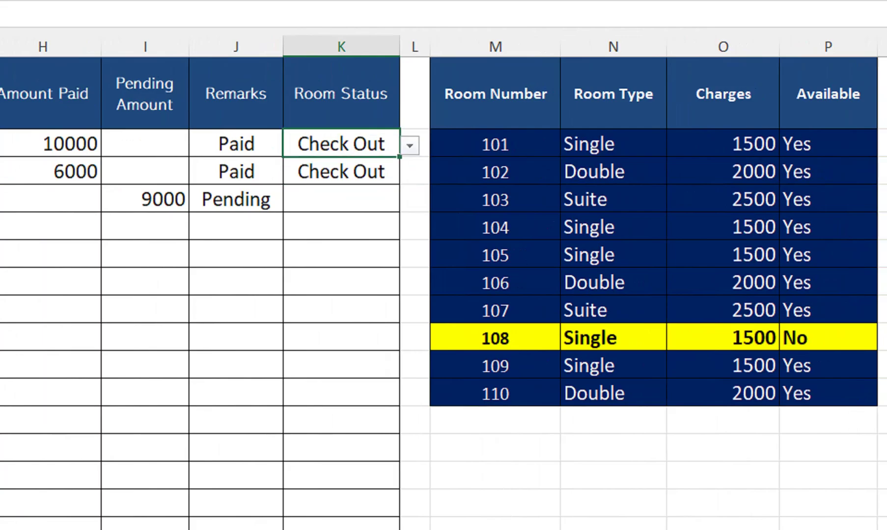
{"action": "key", "text": "Delete"}
{"action": "key", "text": "Down"}
{"action": "key", "text": "Delete"}
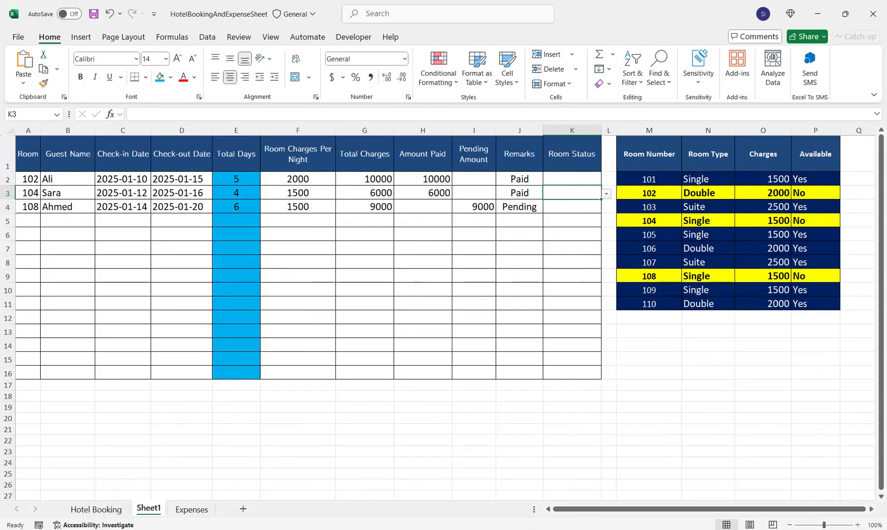
Step: Add a booking in row 5 by choosing room 103 and entering the guest's name in B5
{"action": "left_click", "coordinate": [25, 221]}
{"action": "left_click", "coordinate": [44, 218]}
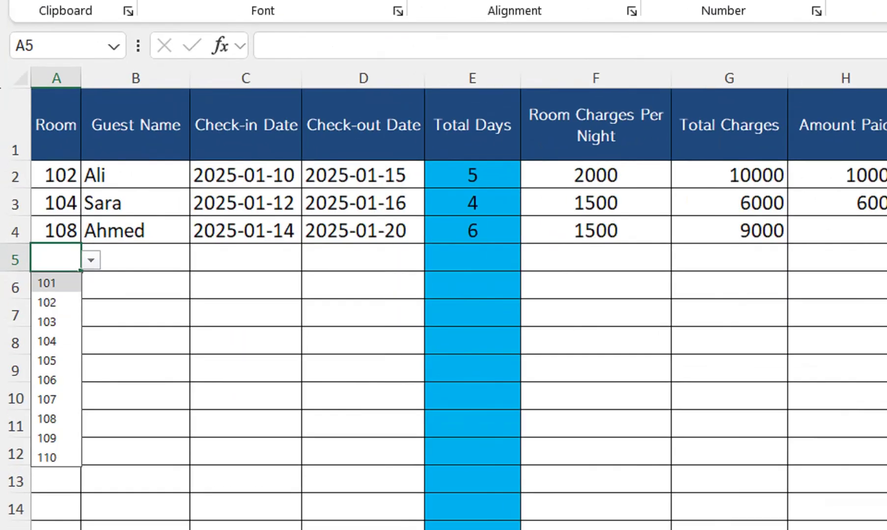
{"action": "left_click", "coordinate": [47, 321]}
{"action": "key", "text": "Tab"}
{"action": "type", "text": "S"}
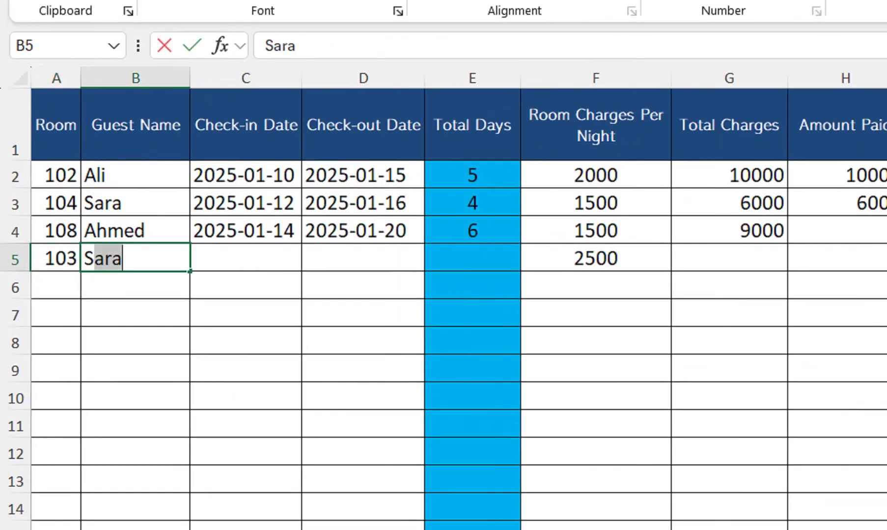
{"action": "type", "text": "haahb"}
{"action": "key", "text": "BackSpace"}
{"action": "key", "text": "BackSpace"}
{"action": "key", "text": "BackSpace"}
{"action": "type", "text": "h"}
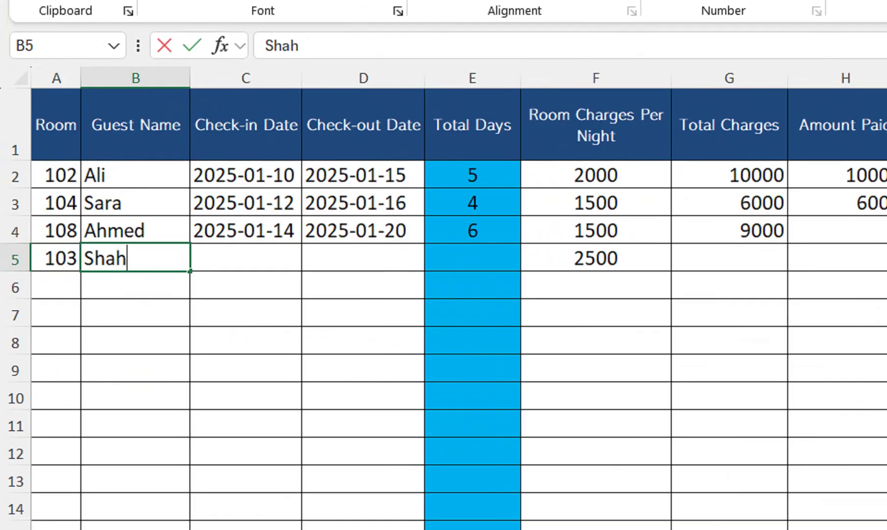
{"action": "type", "text": "ab"}
{"action": "key", "text": "Tab"}
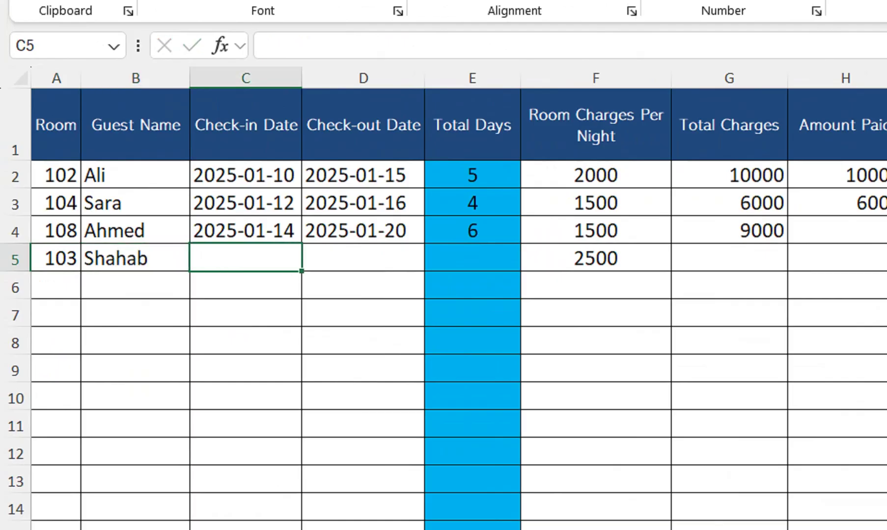
Step: Copy the check-in and check-out dates from row 4 down into C5:D5
{"action": "left_click_drag", "start_coordinate": [246, 231], "coordinate": [363, 258]}
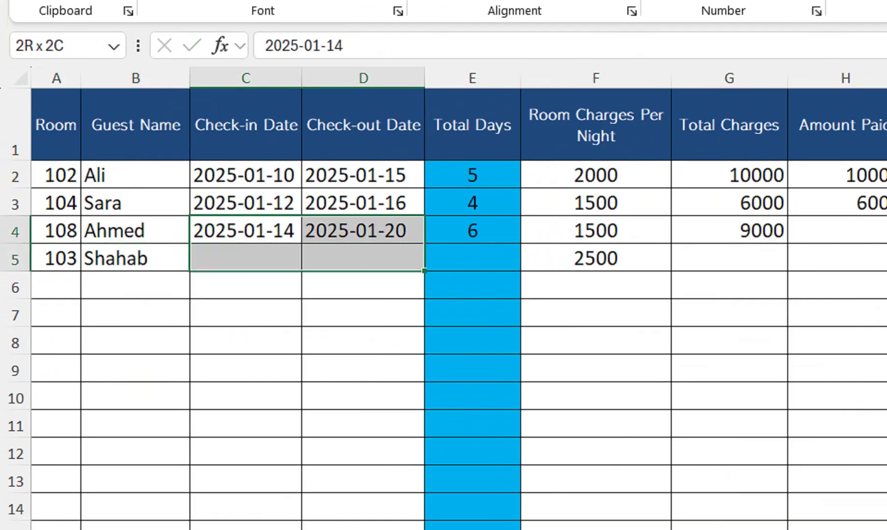
{"action": "key", "text": "ctrl+d"}
{"action": "left_click", "coordinate": [364, 230]}
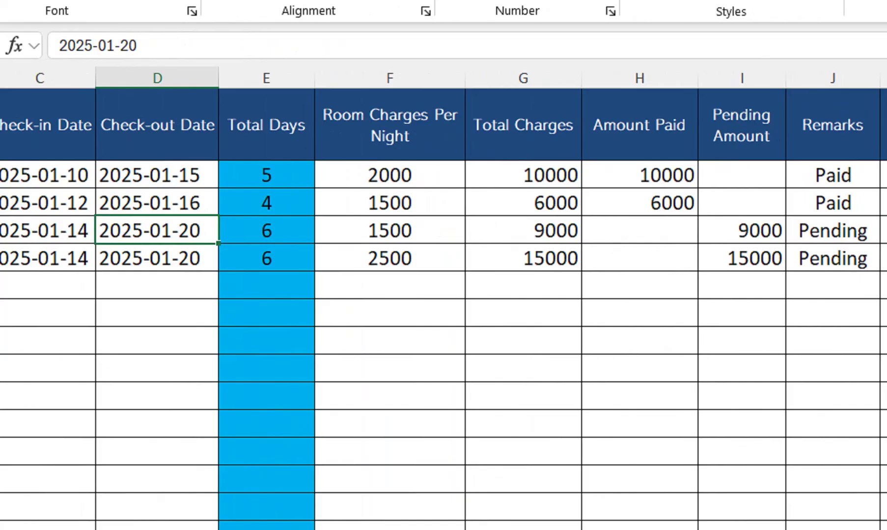
Step: Enter 15000 as the Amount Paid for the room 103 booking in H5
{"action": "left_click", "coordinate": [639, 259]}
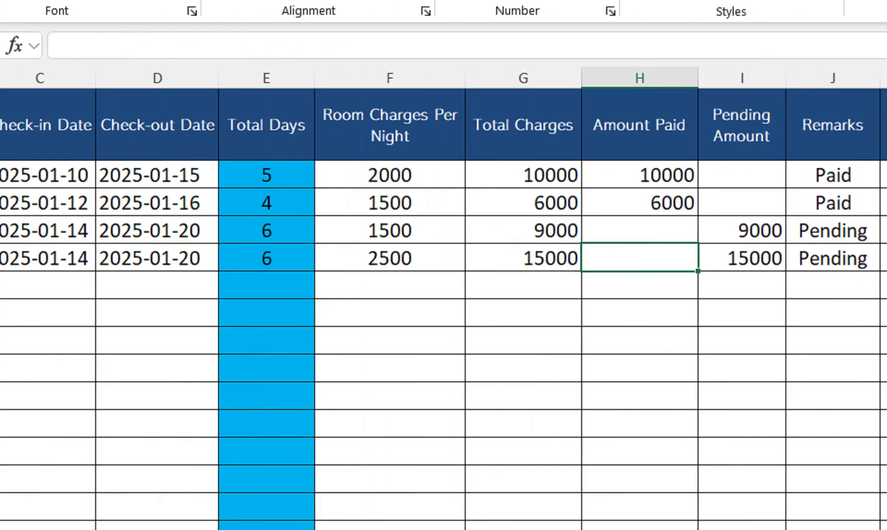
{"action": "type", "text": "15000"}
{"action": "key", "text": "Return"}
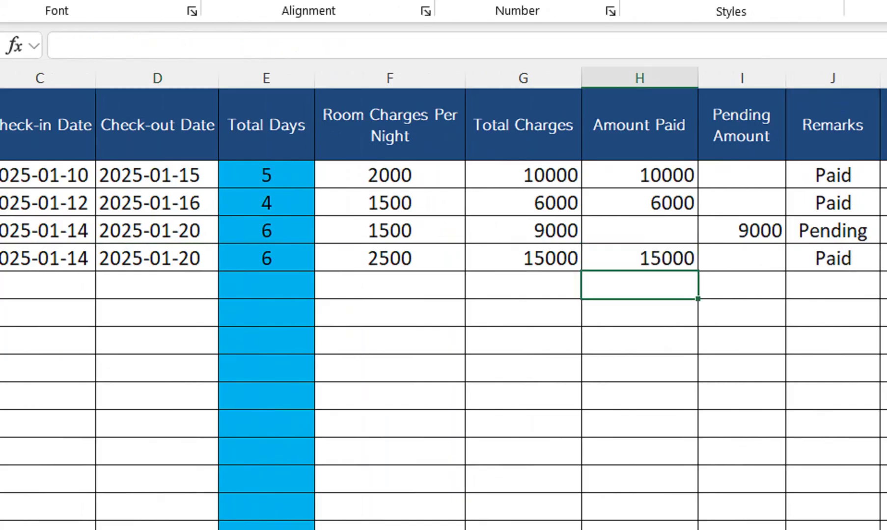
Step: Test the room 103 booking by setting its Room Status in K5 to Check Out and clearing it again
{"action": "left_click", "coordinate": [691, 258]}
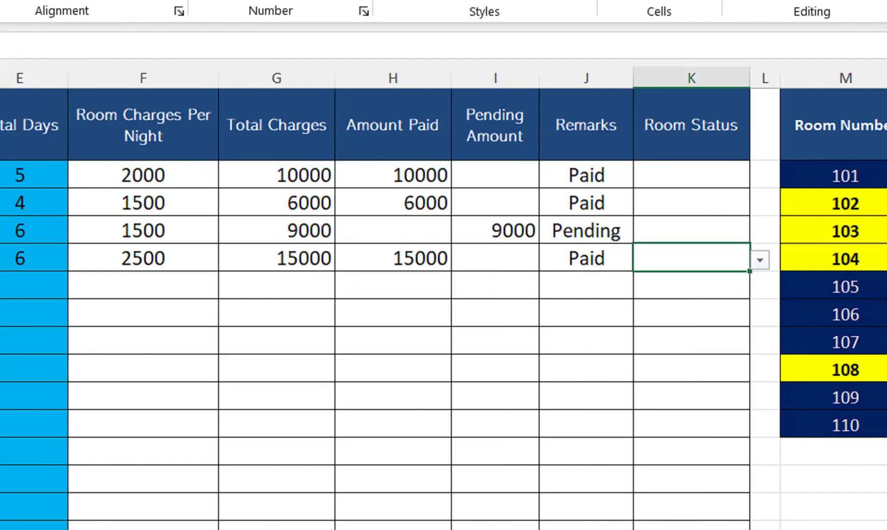
{"action": "key", "text": "alt+Down"}
{"action": "key", "text": "Return"}
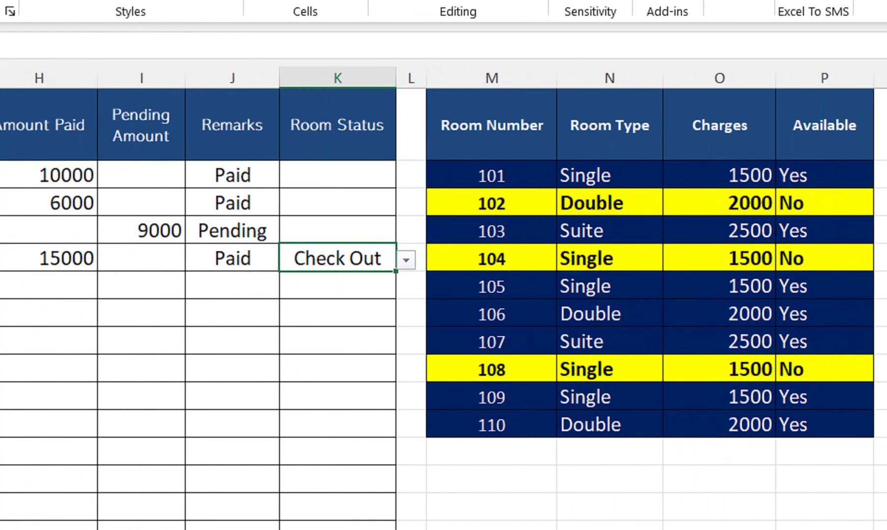
{"action": "key", "text": "Delete"}
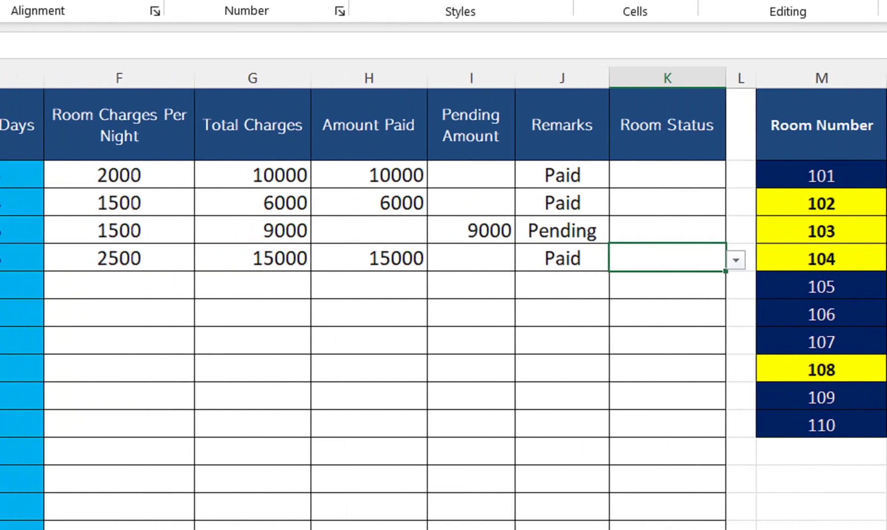
Step: Fill the Room Charges Per Night and Total Charges cells F2:G16 with light blue and make their text bold
{"action": "left_click", "coordinate": [134, 175]}
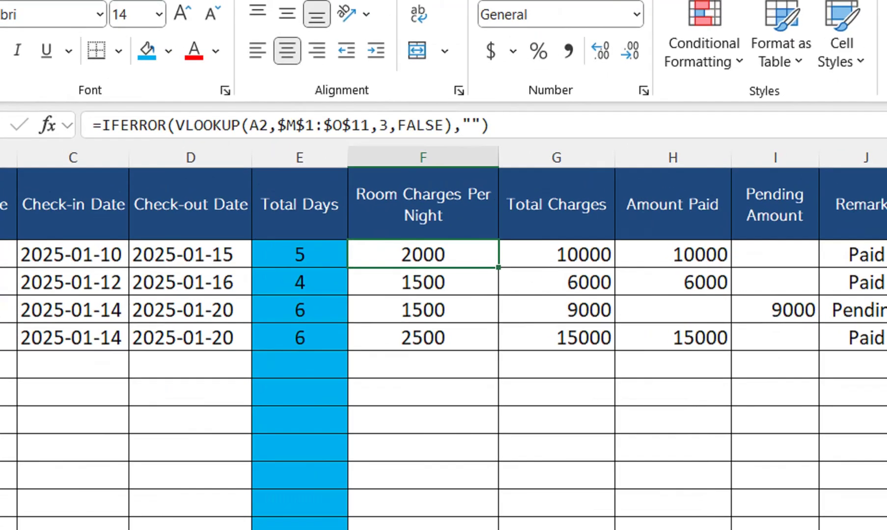
{"action": "left_click", "coordinate": [556, 254]}
{"action": "left_click", "coordinate": [673, 255]}
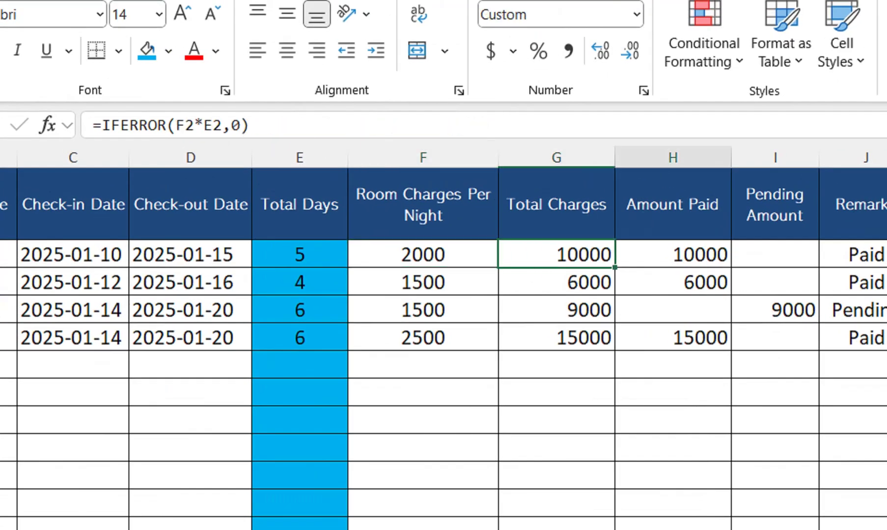
{"action": "left_click_drag", "start_coordinate": [397, 254], "coordinate": [531, 527]}
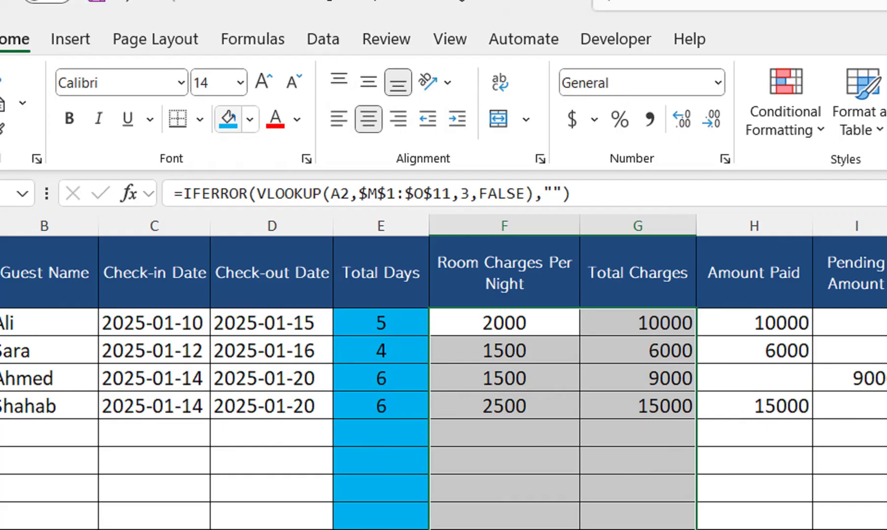
{"action": "left_click", "coordinate": [228, 105]}
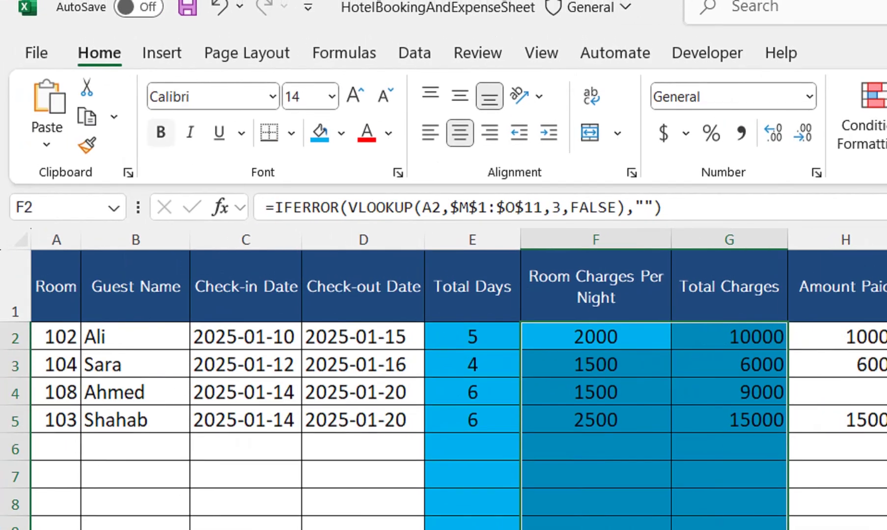
{"action": "key", "text": "ctrl+b"}
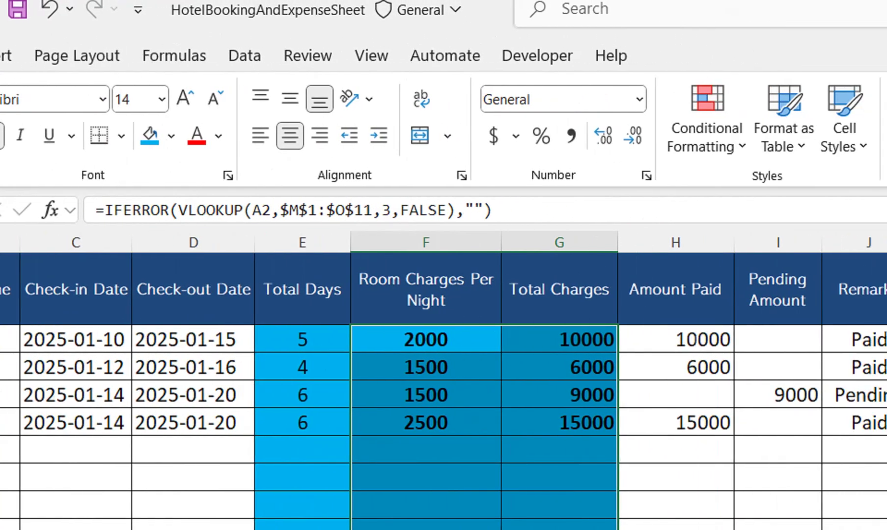
Step: Fill the Pending Amount cells I2:I16 with the dark tan theme colour
{"action": "left_click", "coordinate": [676, 339]}
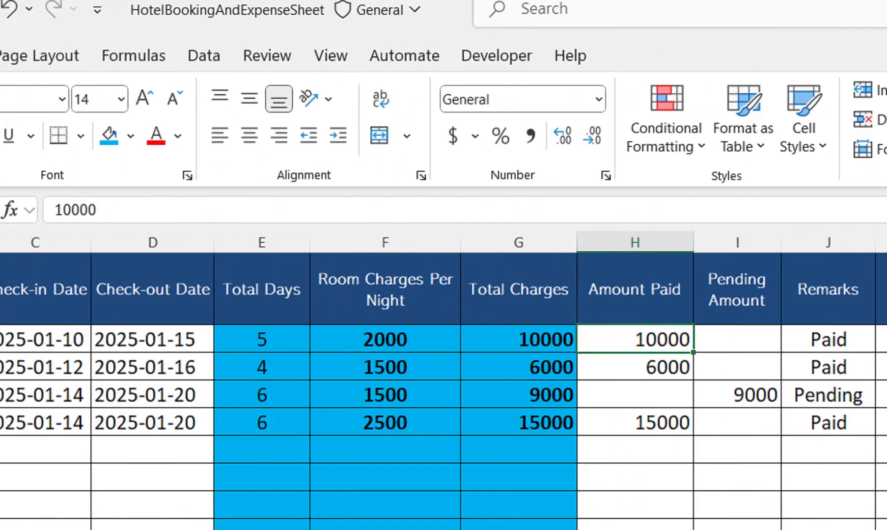
{"action": "left_click_drag", "start_coordinate": [736, 339], "coordinate": [737, 422]}
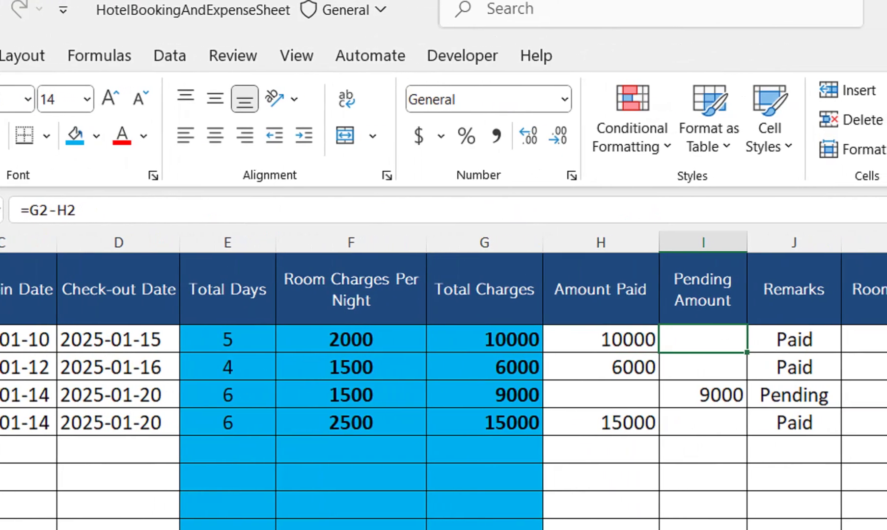
{"action": "left_click_drag", "start_coordinate": [549, 284], "coordinate": [549, 488]}
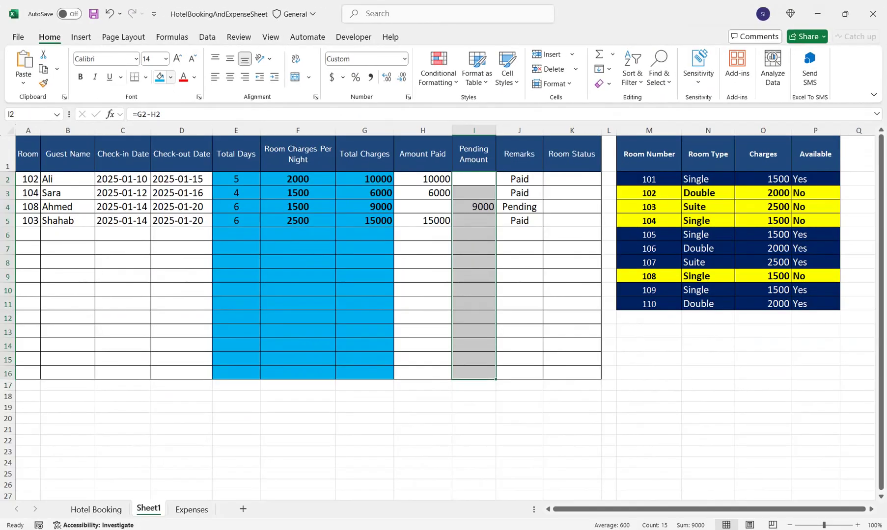
{"action": "left_click", "coordinate": [171, 77]}
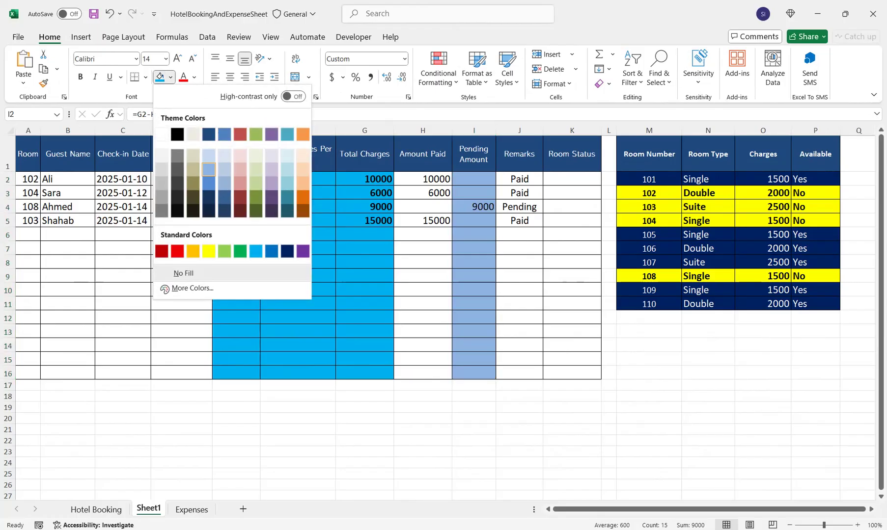
{"action": "left_click", "coordinate": [193, 183]}
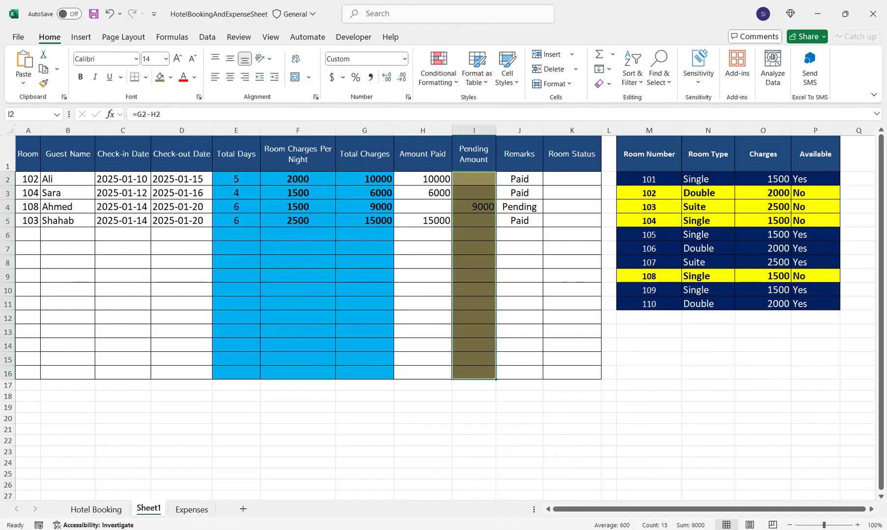
Step: Format the Remarks cells J2:J16 with a dark red fill and white text
{"action": "left_click", "coordinate": [519, 179]}
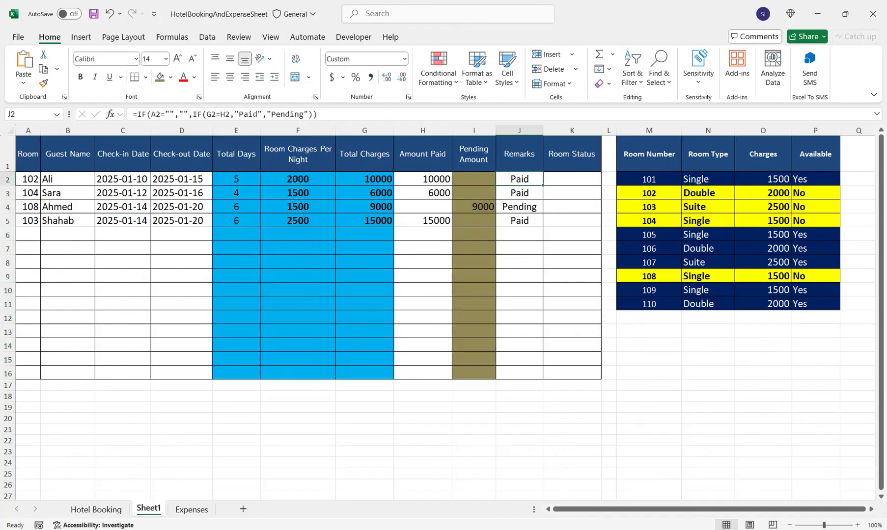
{"action": "left_click_drag", "start_coordinate": [519, 178], "coordinate": [519, 373]}
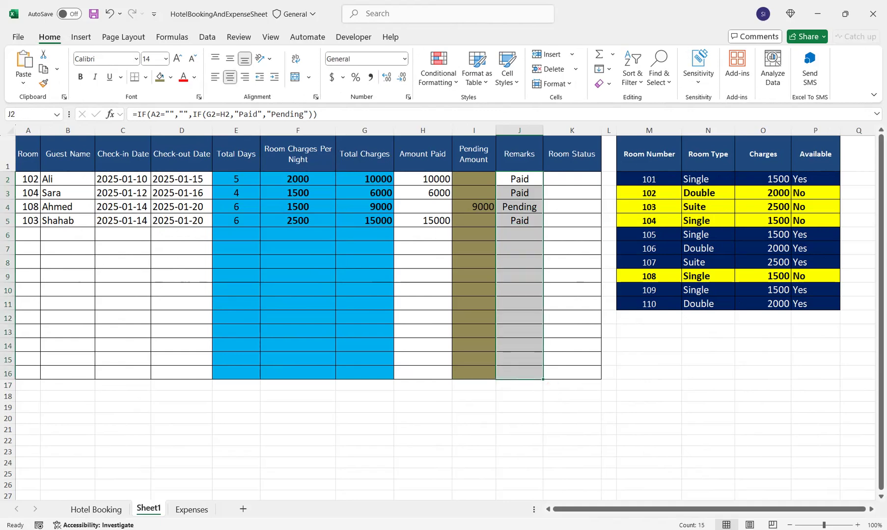
{"action": "left_click", "coordinate": [170, 77]}
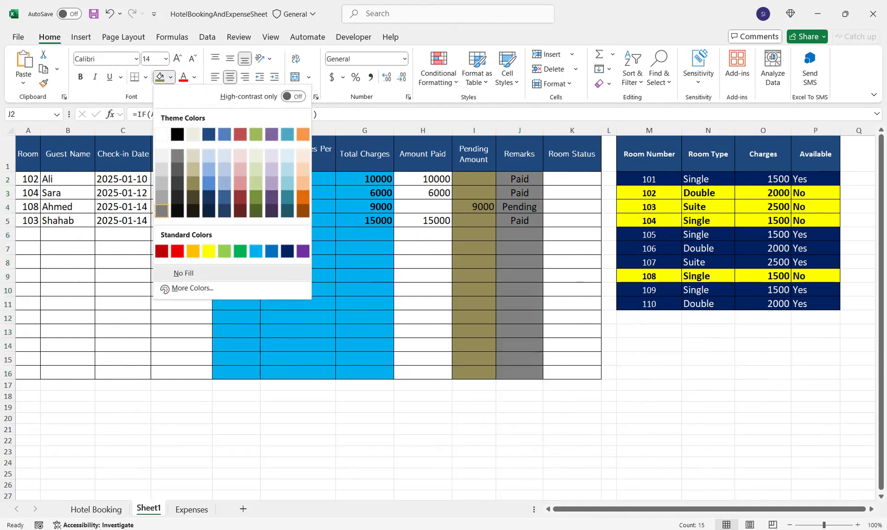
{"action": "left_click", "coordinate": [162, 251]}
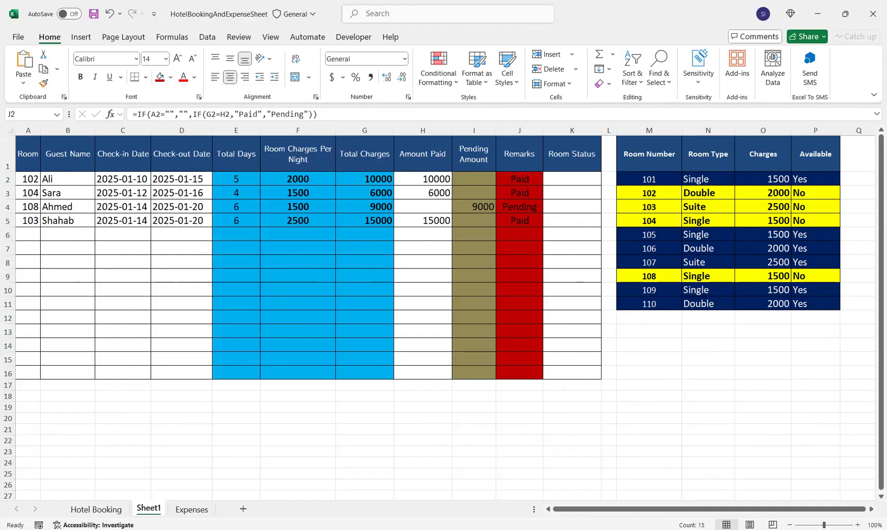
{"action": "left_click", "coordinate": [194, 77]}
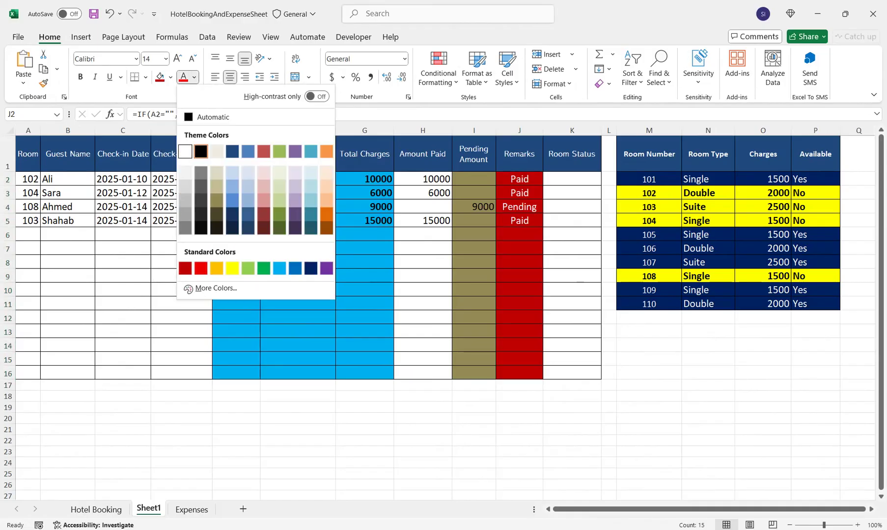
{"action": "left_click", "coordinate": [185, 152]}
Step: Apply the Good cell style to the Room Status cells K2:K16
{"action": "left_click", "coordinate": [572, 179]}
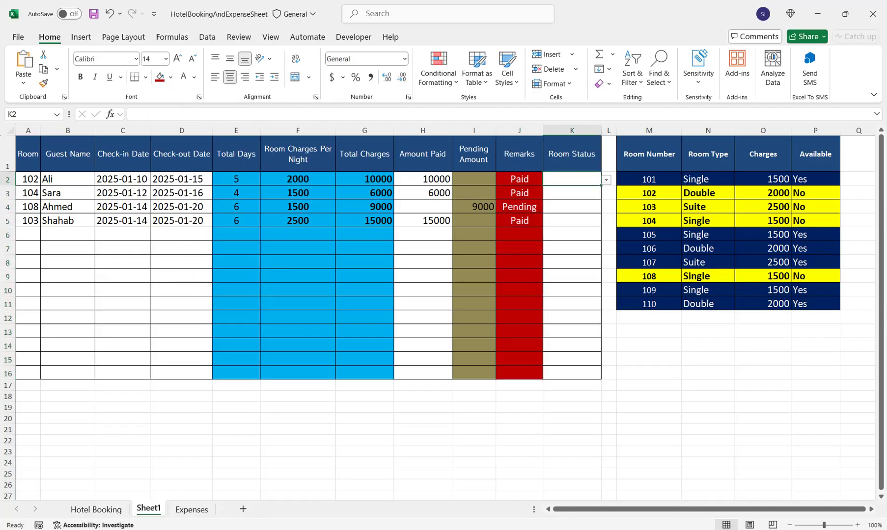
{"action": "left_click_drag", "start_coordinate": [572, 179], "coordinate": [572, 373]}
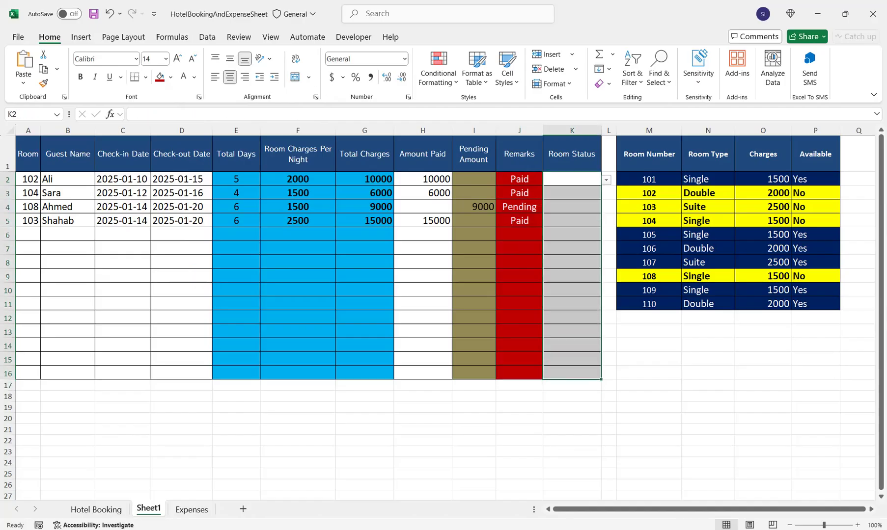
{"action": "left_click", "coordinate": [507, 69]}
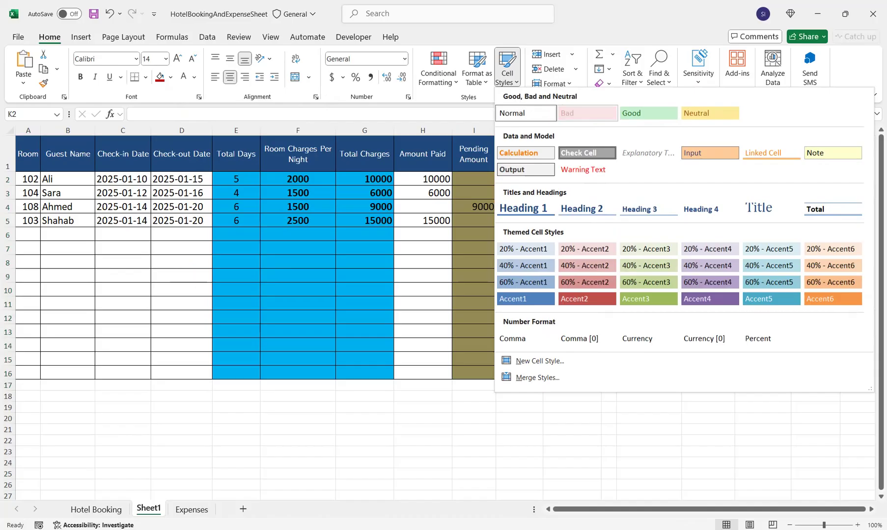
{"action": "left_click", "coordinate": [648, 113]}
{"action": "left_click", "coordinate": [611, 179]}
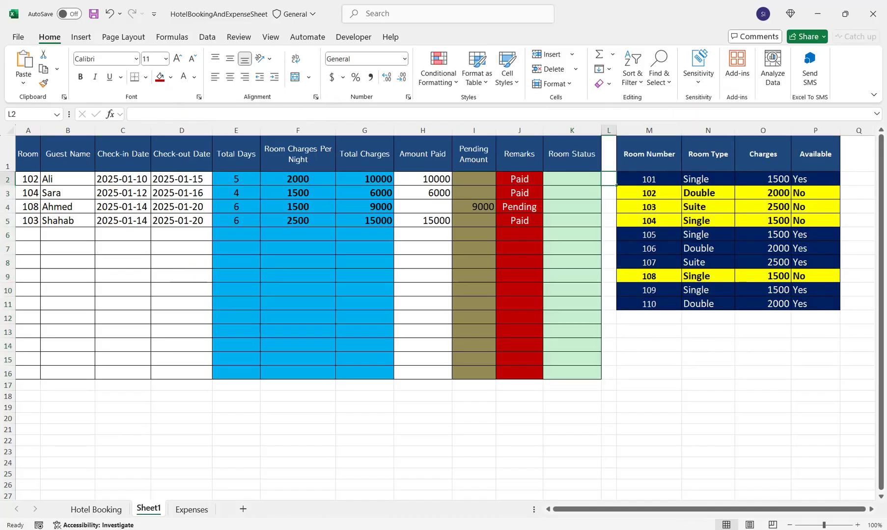
Step: Test the styled Room Status cell K2 by choosing Check Out and clearing the entry again
{"action": "left_click", "coordinate": [572, 179]}
{"action": "left_click", "coordinate": [606, 180]}
{"action": "left_click", "coordinate": [572, 191]}
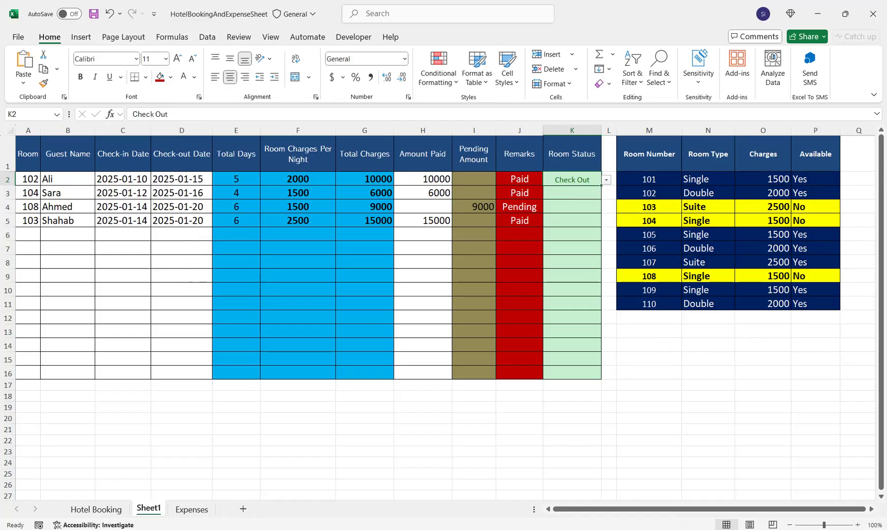
{"action": "key", "text": "Delete"}
Step: Apply the Accent3 cell style to the booking detail cells A2:D16 and set their font size to 14
{"action": "left_click_drag", "start_coordinate": [28, 193], "coordinate": [182, 373]}
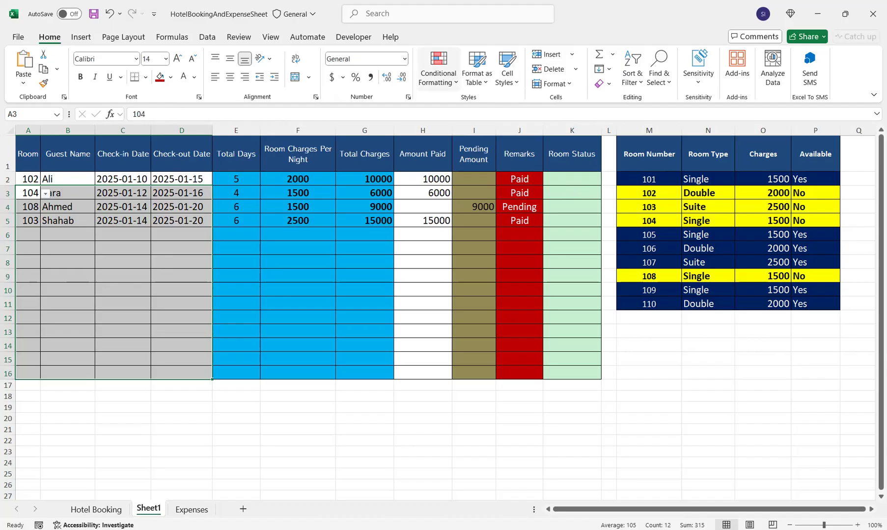
{"action": "left_click", "coordinate": [507, 68]}
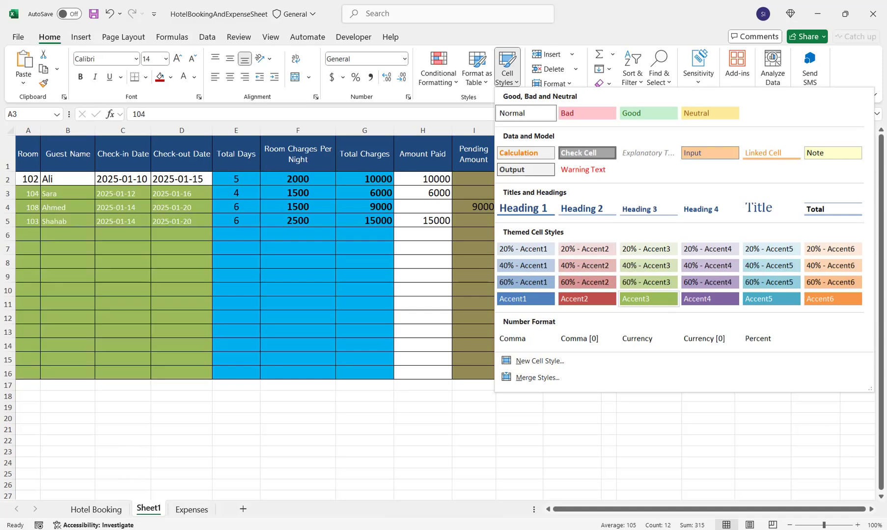
{"action": "left_click", "coordinate": [648, 298]}
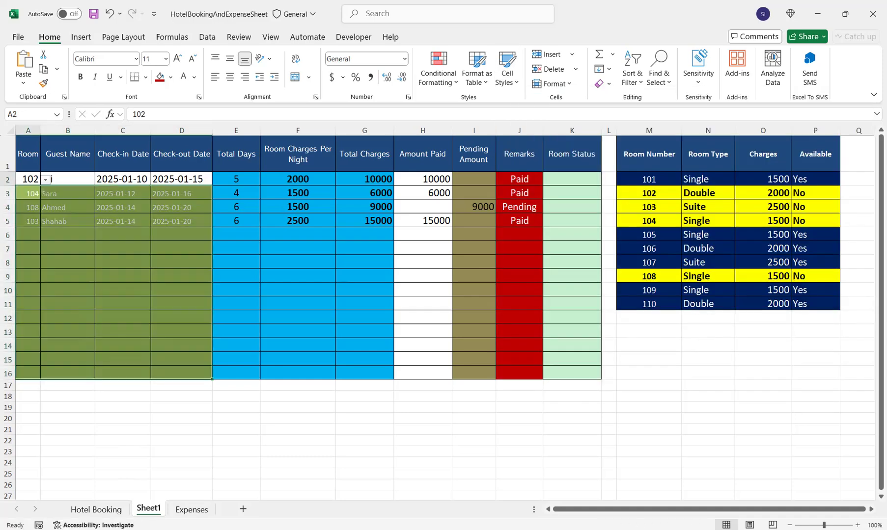
{"action": "left_click_drag", "start_coordinate": [28, 179], "coordinate": [182, 373]}
{"action": "left_click", "coordinate": [507, 68]}
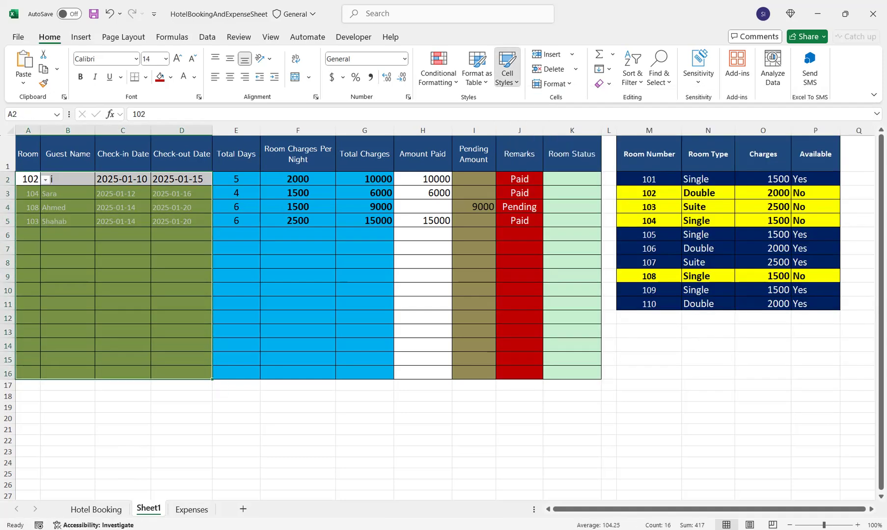
{"action": "left_click", "coordinate": [648, 299]}
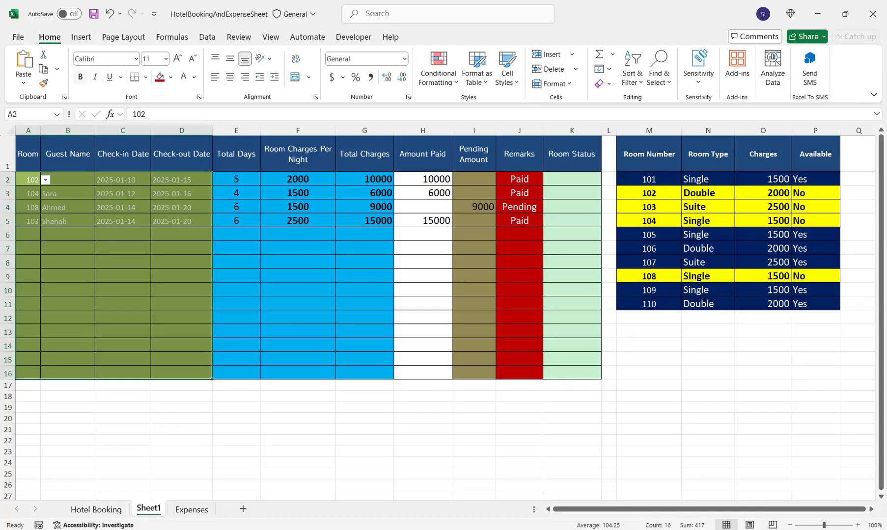
{"action": "left_click", "coordinate": [177, 58]}
{"action": "left_click", "coordinate": [177, 59]}
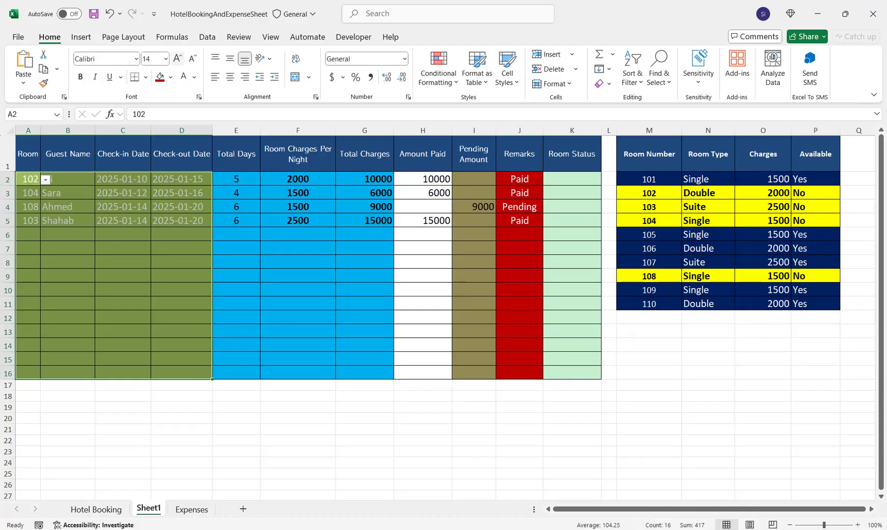
Step: Review the coloured booking table, comparing the booking detail and Amount Paid cells with the Pending Amount, Remarks and Room Status columns
{"action": "left_click", "coordinate": [236, 193]}
{"action": "left_click_drag", "start_coordinate": [364, 220], "coordinate": [364, 154]}
{"action": "left_click", "coordinate": [572, 207]}
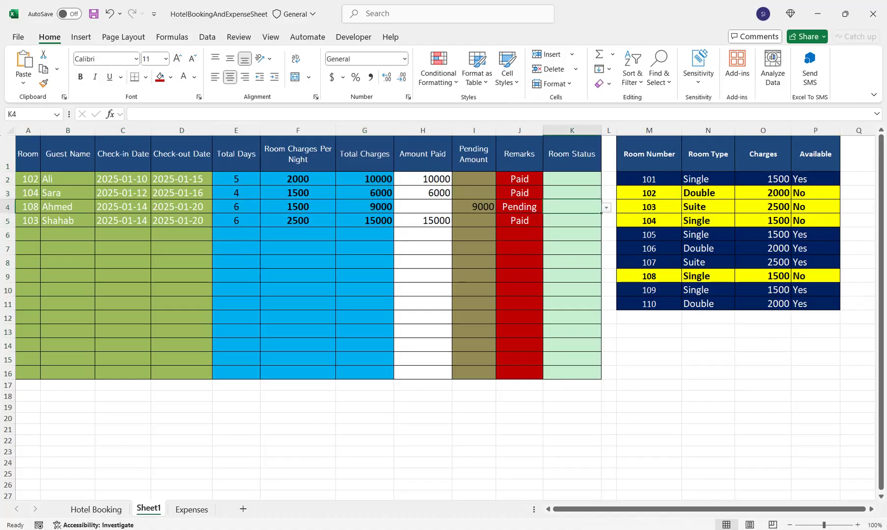
{"action": "left_click", "coordinate": [422, 179]}
{"action": "left_click", "coordinate": [182, 207]}
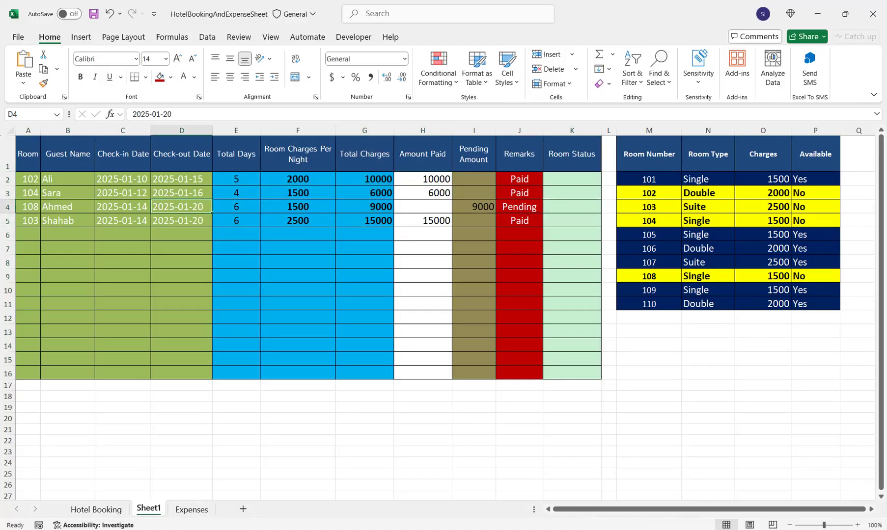
{"action": "left_click_drag", "start_coordinate": [28, 180], "coordinate": [181, 374]}
{"action": "left_click_drag", "start_coordinate": [422, 179], "coordinate": [422, 207]}
{"action": "left_click", "coordinate": [473, 193]}
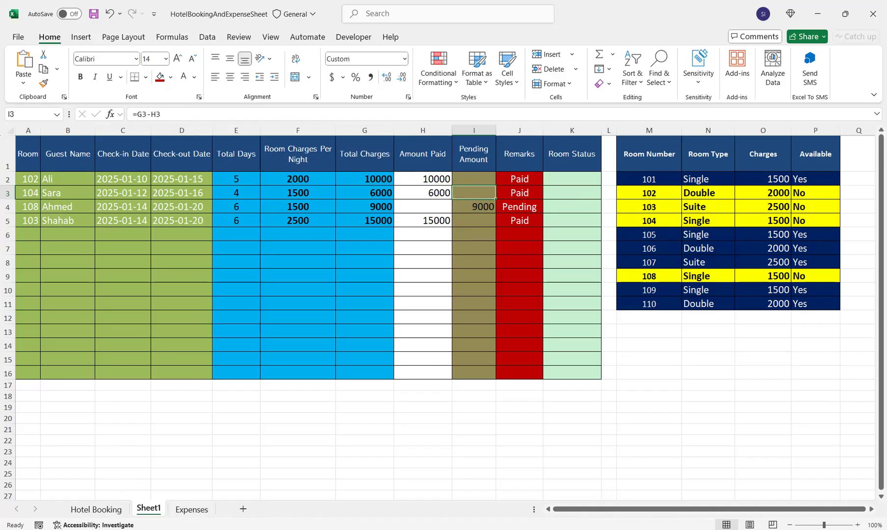
{"action": "left_click", "coordinate": [519, 180]}
{"action": "left_click", "coordinate": [571, 180]}
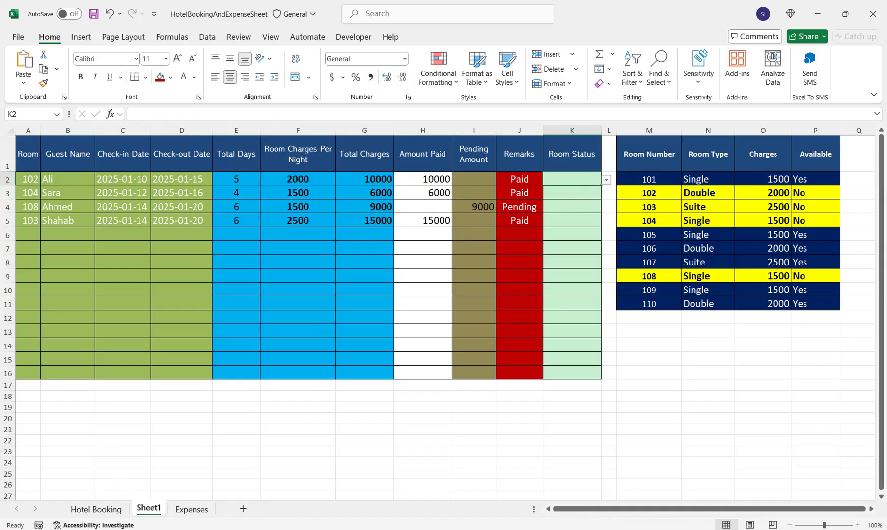
Step: Apply the 40% - Accent3 cell style to the Pending Amount and Remarks cells I2:J16
{"action": "left_click_drag", "start_coordinate": [474, 179], "coordinate": [519, 373]}
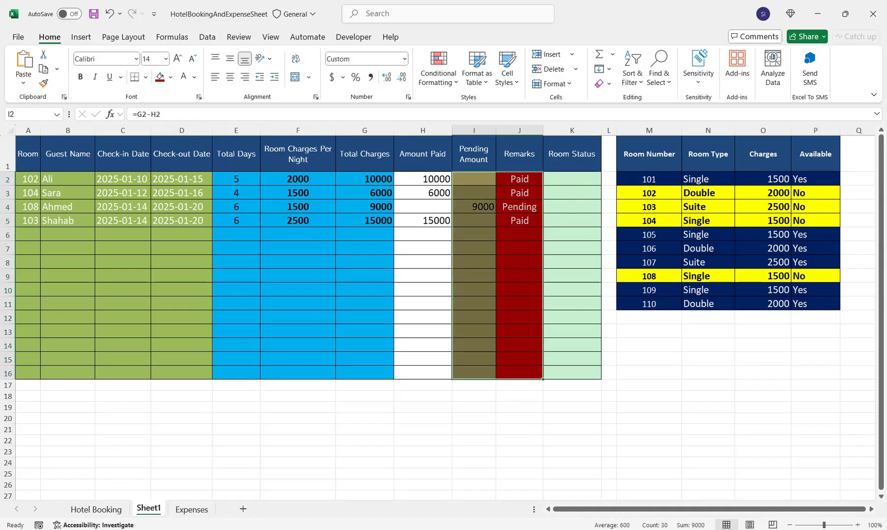
{"action": "left_click", "coordinate": [507, 69]}
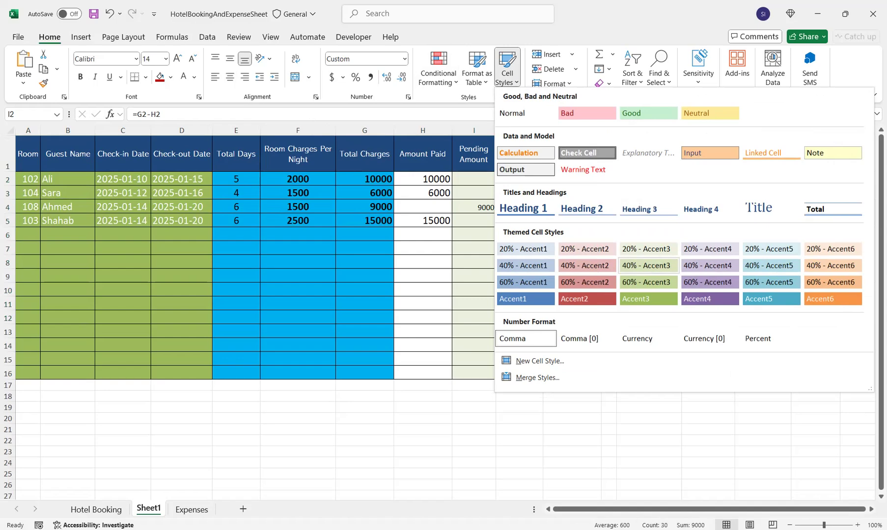
{"action": "left_click", "coordinate": [648, 266]}
{"action": "left_click", "coordinate": [474, 220]}
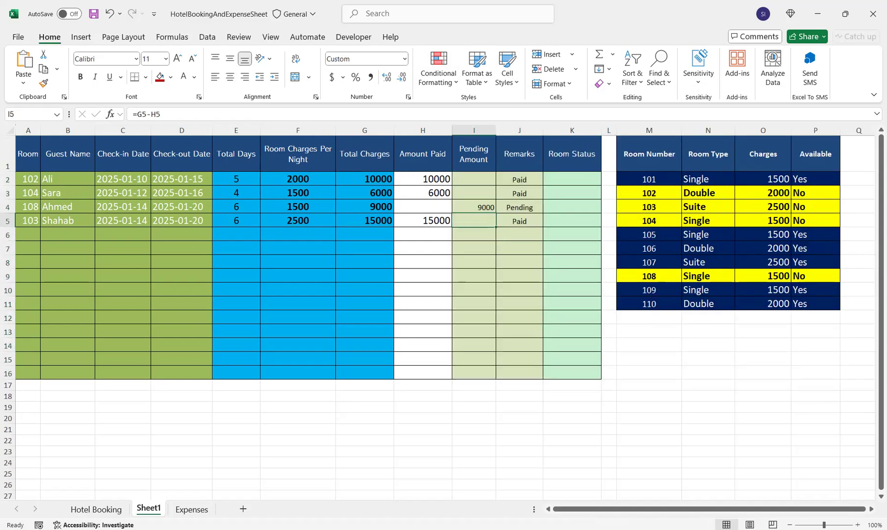
Step: Apply the 60% - Accent3 cell style to the days and charges cells E2:G16 and set their font size to 14
{"action": "left_click_drag", "start_coordinate": [236, 179], "coordinate": [364, 374]}
{"action": "left_click", "coordinate": [506, 69]}
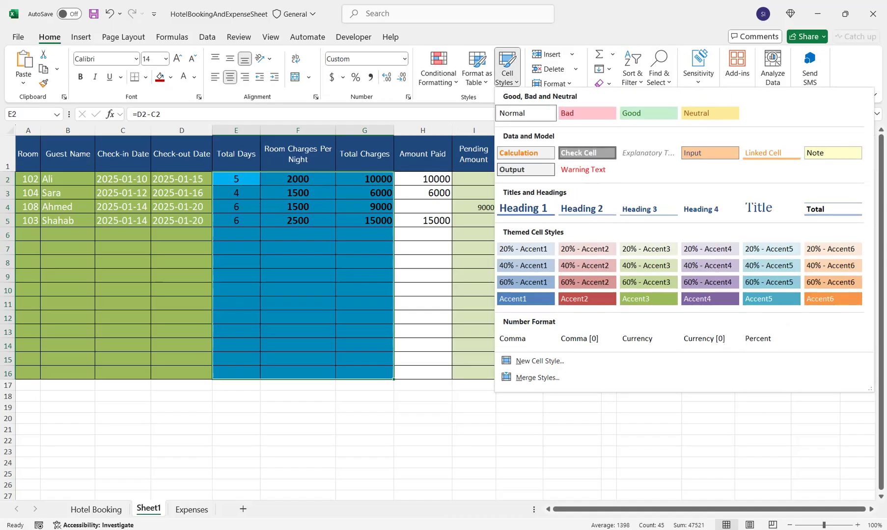
{"action": "left_click", "coordinate": [648, 282]}
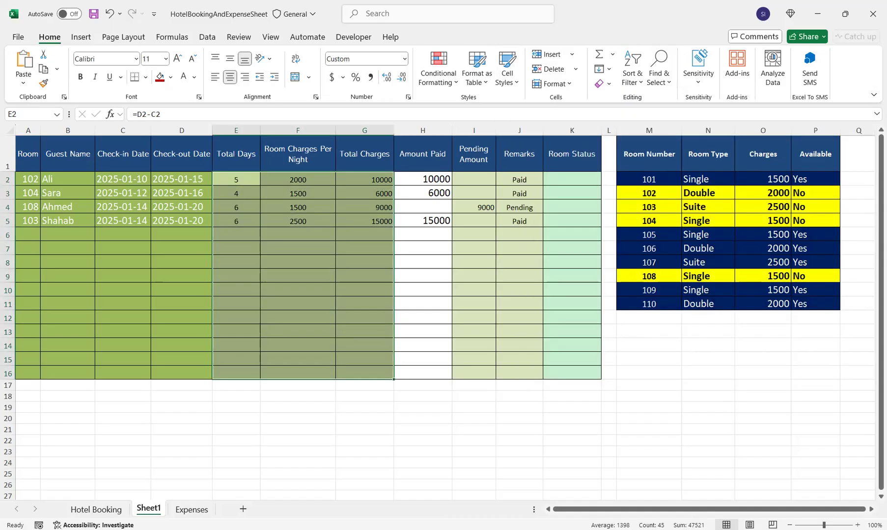
{"action": "left_click", "coordinate": [177, 58]}
{"action": "left_click", "coordinate": [178, 58]}
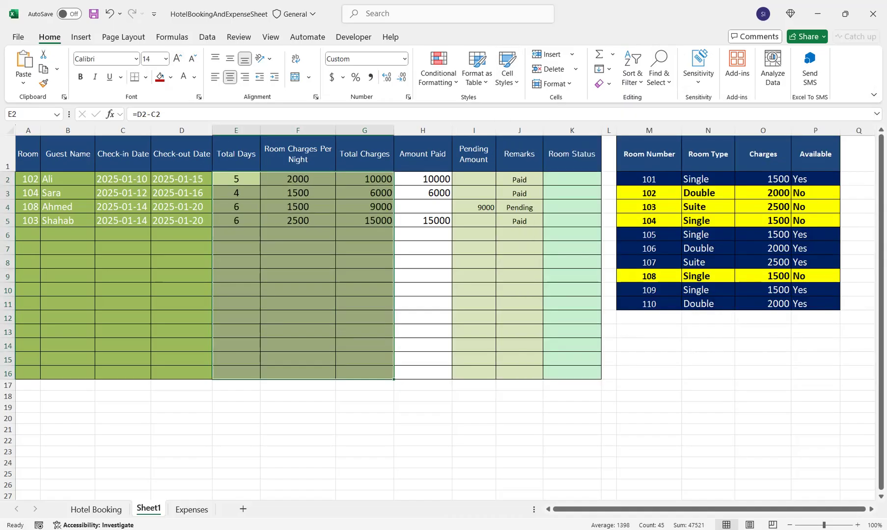
Step: Set the font size of the Pending Amount and Remarks cells I2:J16 to 14
{"action": "left_click_drag", "start_coordinate": [473, 180], "coordinate": [519, 374]}
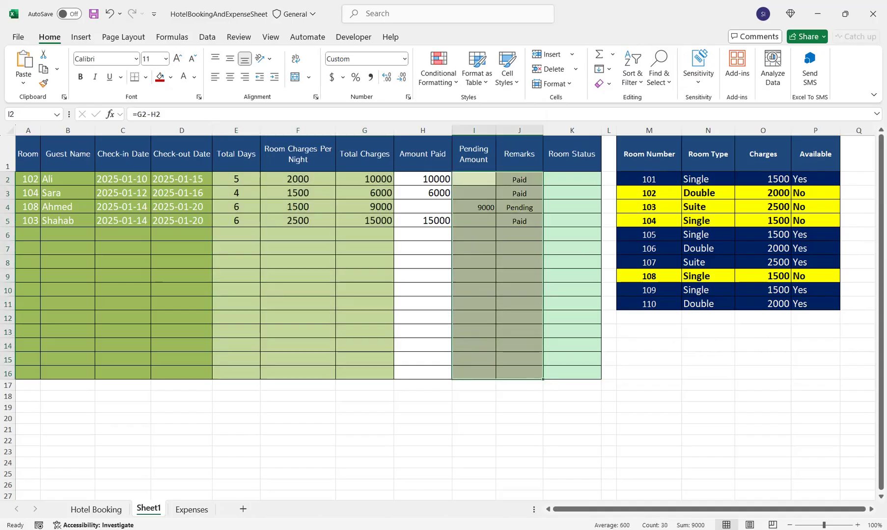
{"action": "left_click", "coordinate": [177, 59]}
{"action": "left_click", "coordinate": [177, 59]}
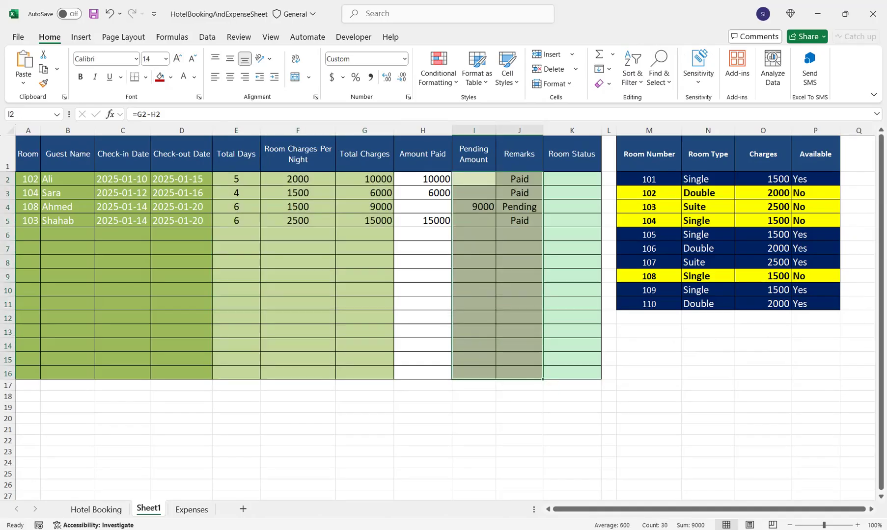
Step: Apply the 20% - Accent3 cell style to the Amount Paid cells H2:H16
{"action": "left_click_drag", "start_coordinate": [422, 179], "coordinate": [422, 373]}
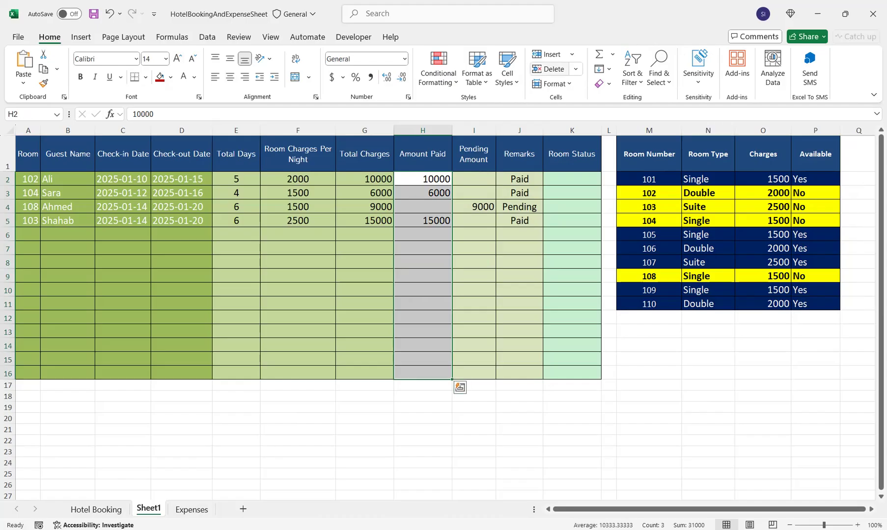
{"action": "left_click", "coordinate": [507, 69]}
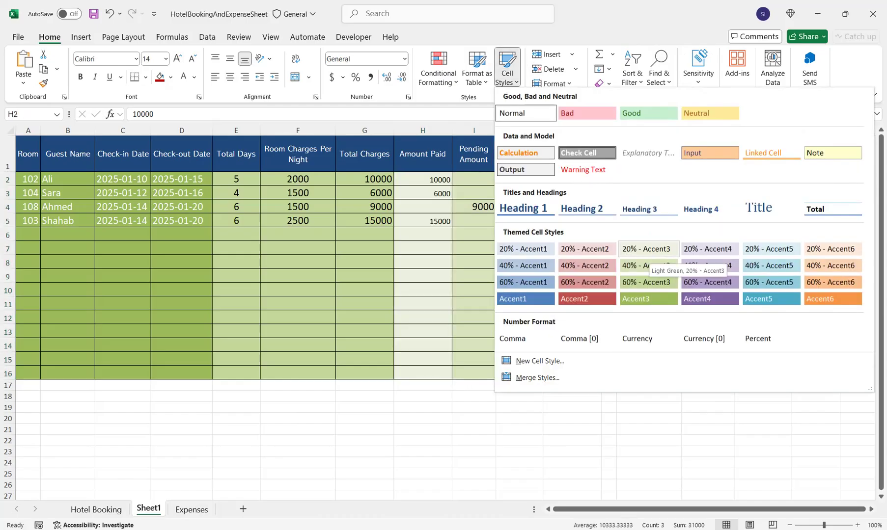
{"action": "left_click", "coordinate": [648, 249]}
{"action": "left_click", "coordinate": [572, 179]}
{"action": "left_click", "coordinate": [519, 155]}
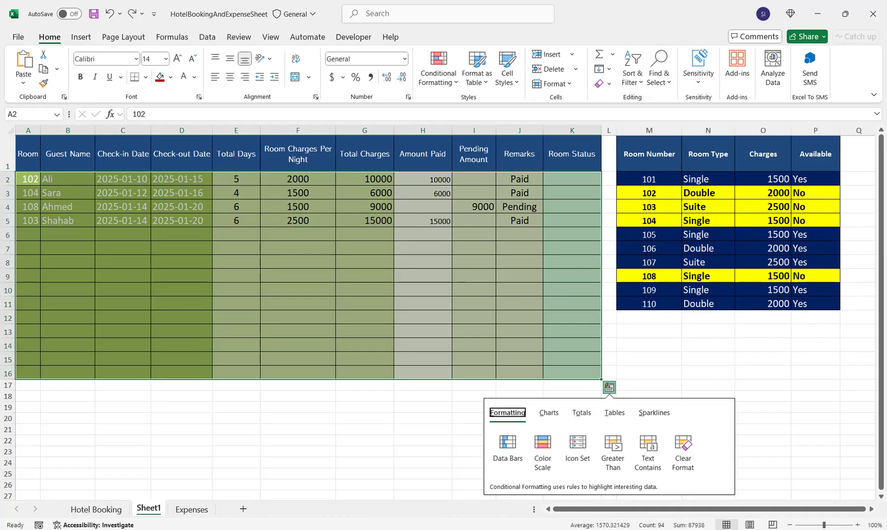
Step: Reset the booking table cells A2:K16 to the Normal cell style and set their font size to 14
{"action": "left_click_drag", "start_coordinate": [28, 180], "coordinate": [572, 374]}
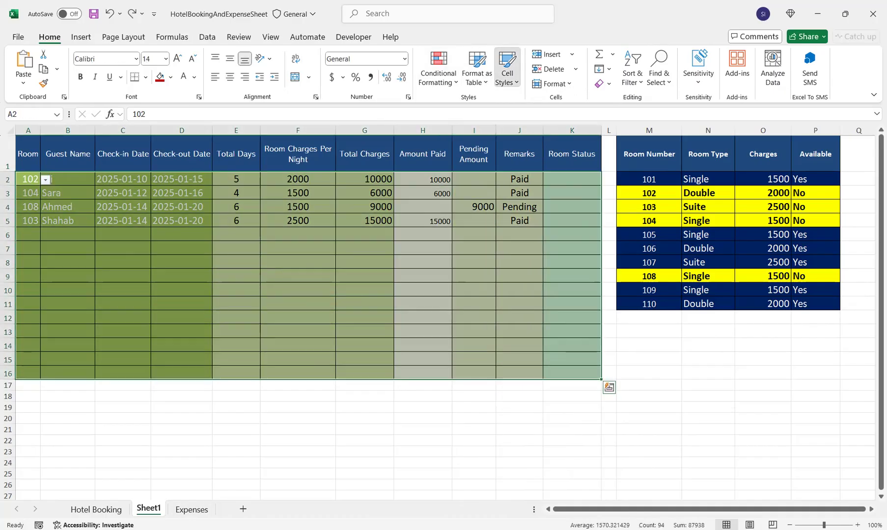
{"action": "left_click", "coordinate": [507, 69]}
{"action": "key", "text": "Escape"}
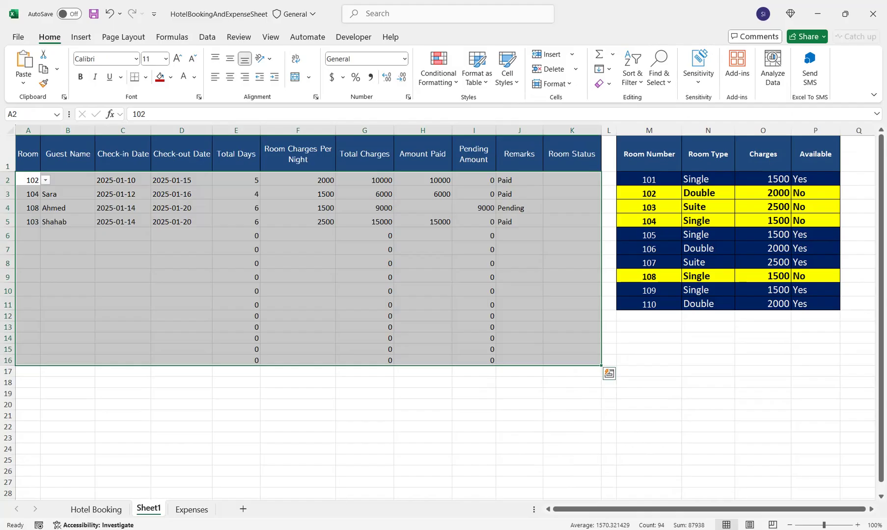
{"action": "left_click", "coordinate": [177, 58]}
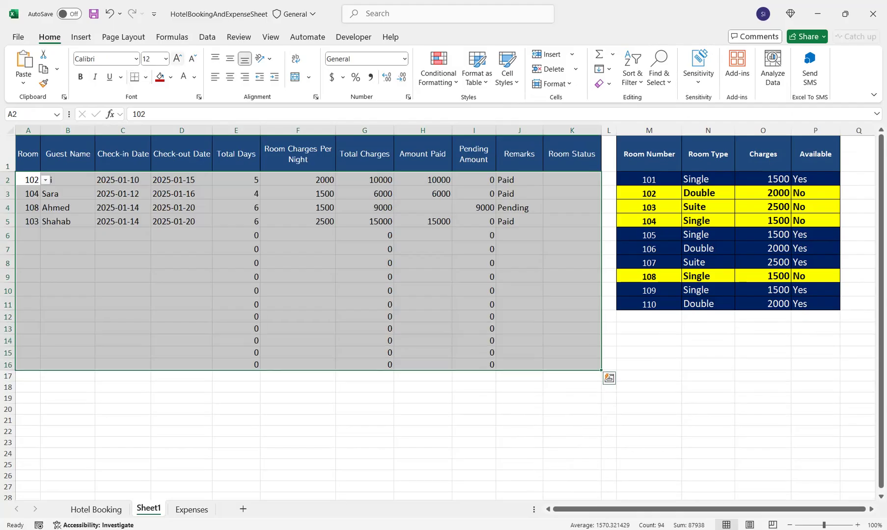
{"action": "left_click", "coordinate": [178, 58]}
Step: Hide zeros in the Total Days, Total Charges and Pending Amount cells of rows 2 to 16 with the custom number format 0;-0;;@
{"action": "left_click_drag", "start_coordinate": [236, 179], "coordinate": [235, 373]}
{"action": "left_click_drag", "start_coordinate": [364, 179], "coordinate": [364, 373]}
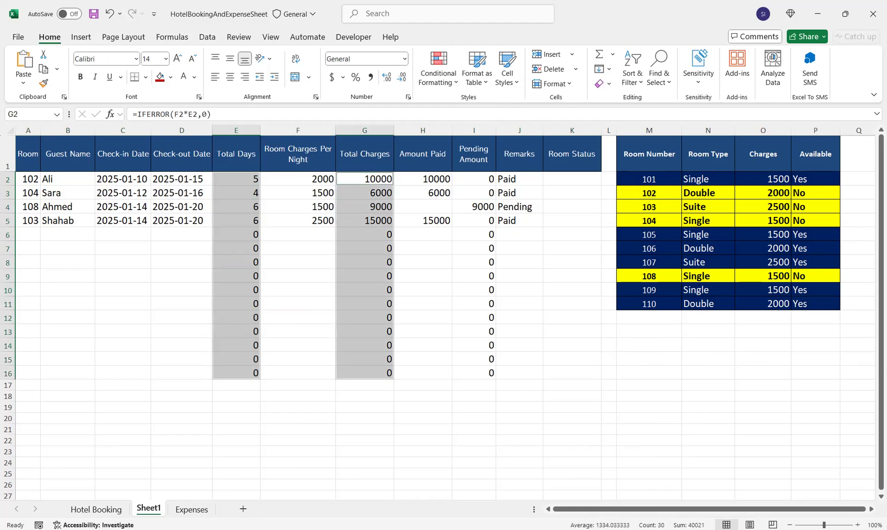
{"action": "left_click_drag", "start_coordinate": [474, 179], "coordinate": [474, 373]}
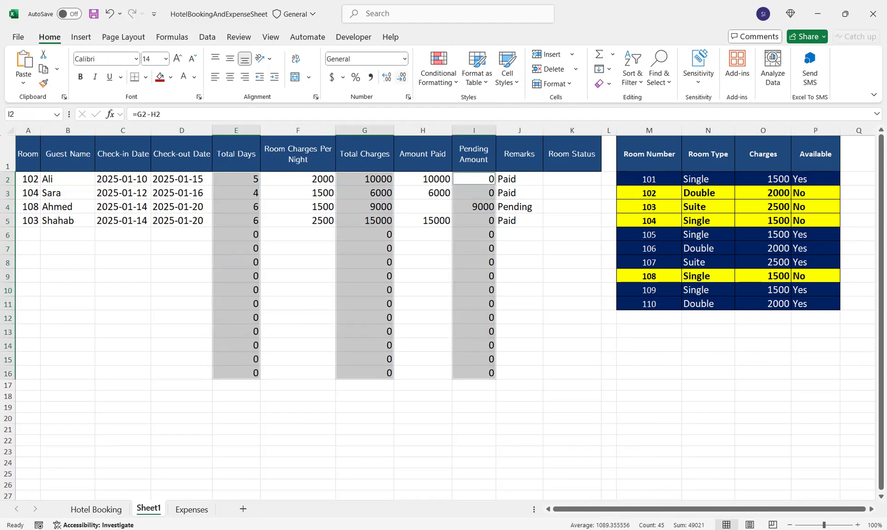
{"action": "key", "text": "ctrl+1"}
{"action": "left_click", "coordinate": [280, 269]}
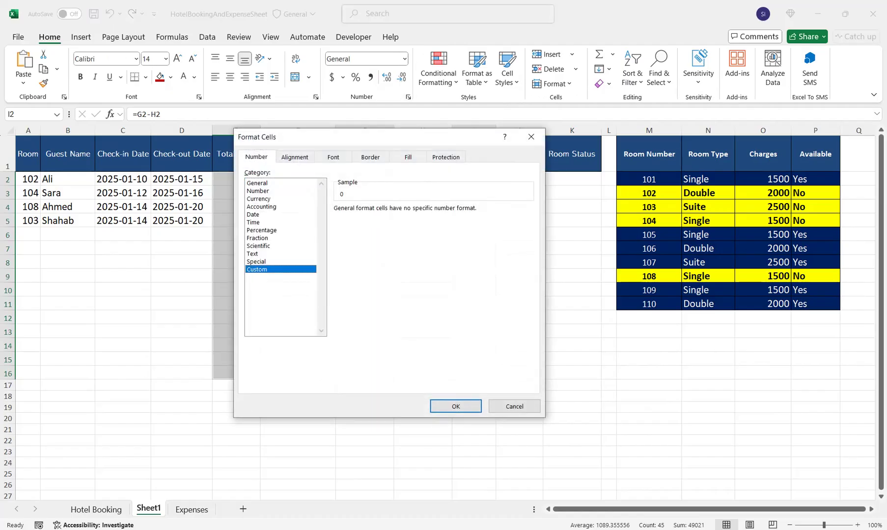
{"action": "double_click", "coordinate": [346, 219]}
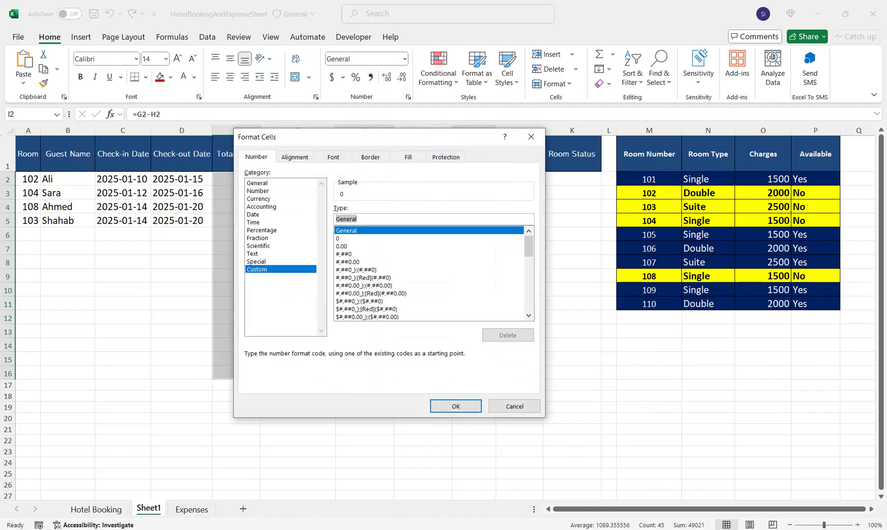
{"action": "type", "text": "0;-0;;@"}
{"action": "left_click", "coordinate": [456, 407]}
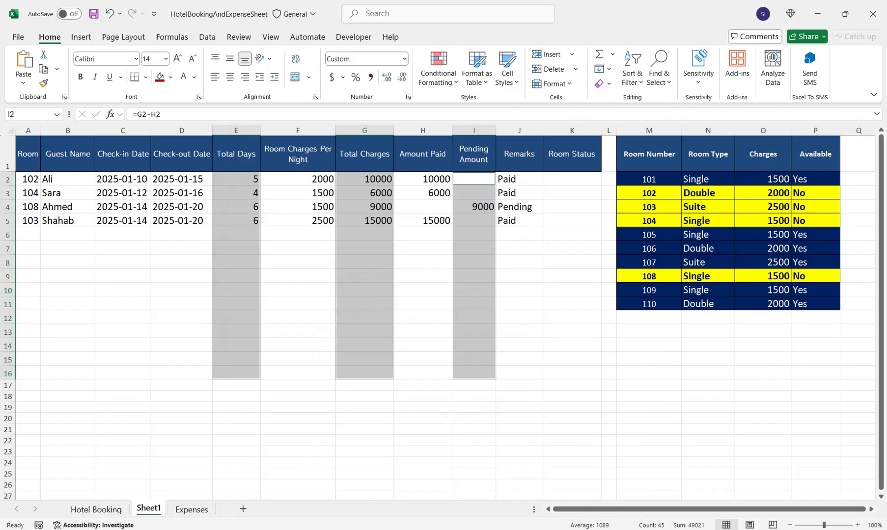
Step: Apply the Output cell style to the Total Days through Remarks cells E2:J14
{"action": "left_click_drag", "start_coordinate": [236, 180], "coordinate": [298, 193]}
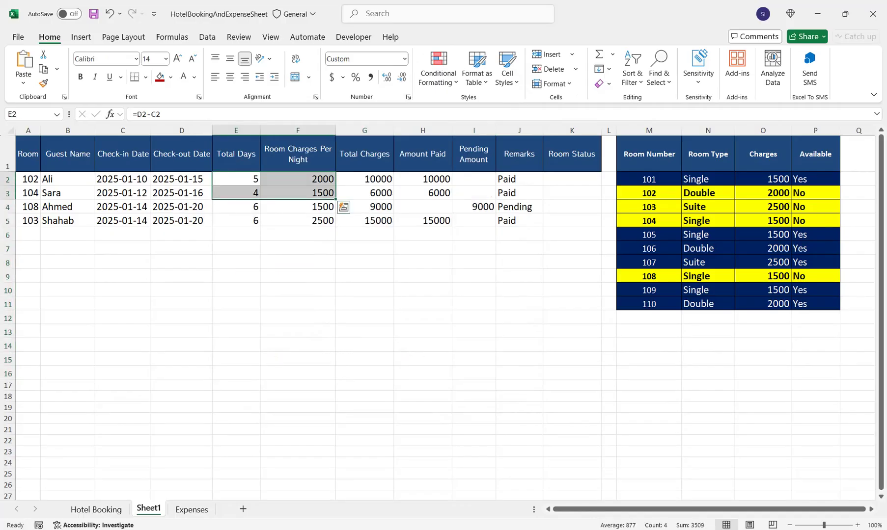
{"action": "left_click", "coordinate": [364, 179]}
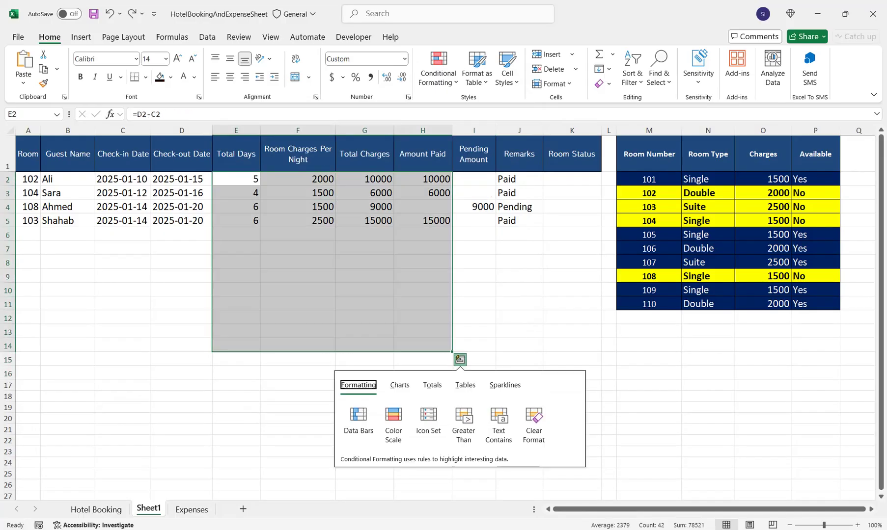
{"action": "left_click", "coordinate": [236, 193]}
{"action": "left_click_drag", "start_coordinate": [236, 179], "coordinate": [519, 346]}
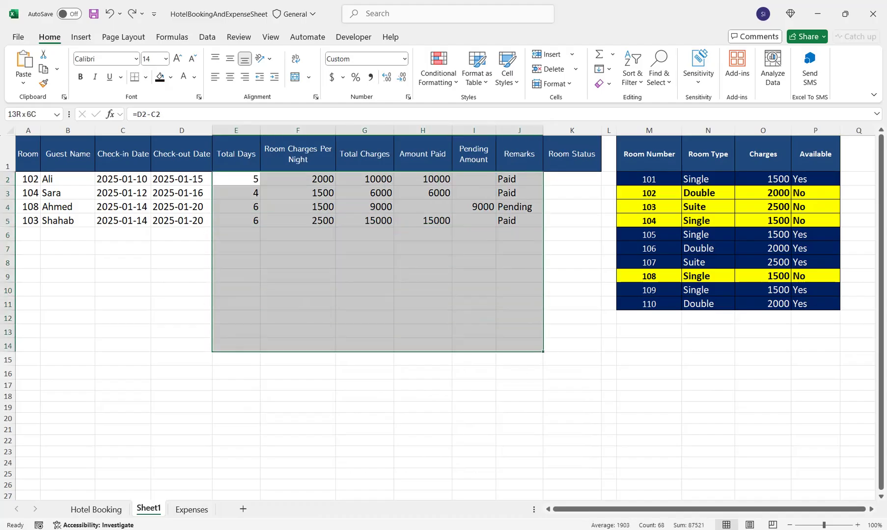
{"action": "left_click", "coordinate": [507, 69]}
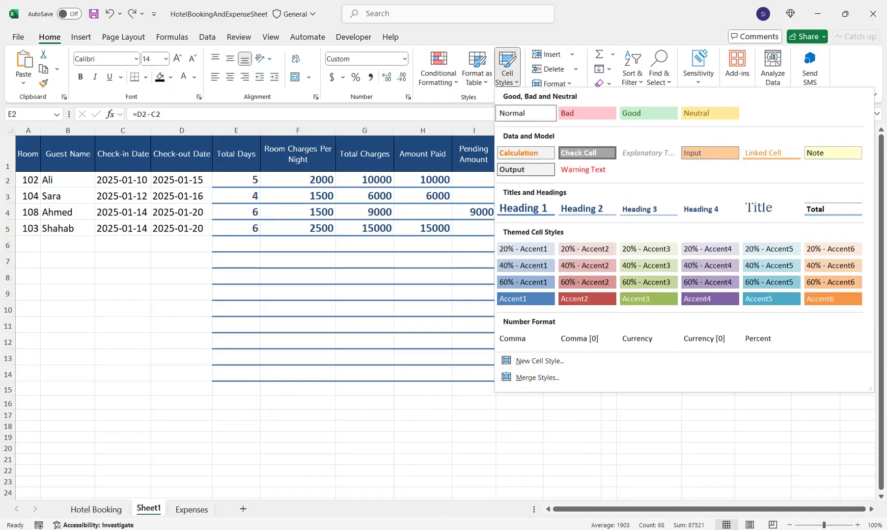
{"action": "left_click", "coordinate": [526, 169]}
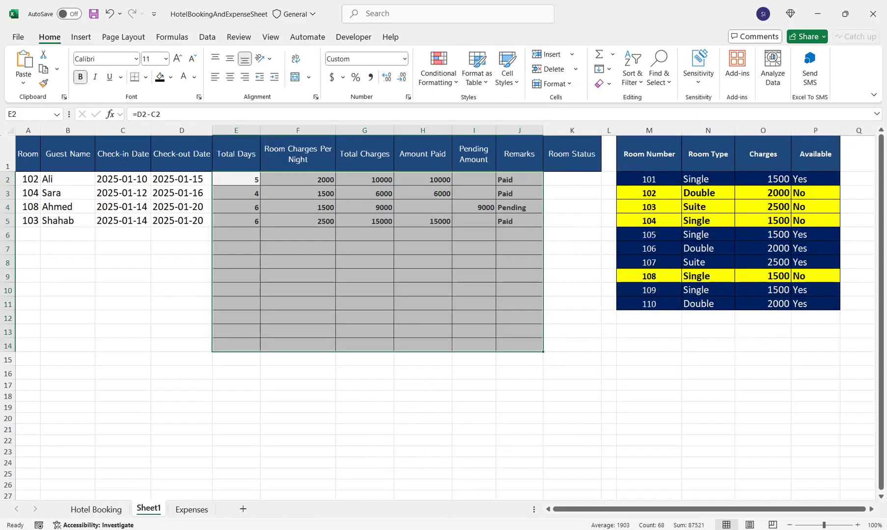
Step: Apply the Heading 3 cell style to the booking detail cells A2:D14 and the Room Status cells K2:K14
{"action": "left_click_drag", "start_coordinate": [28, 180], "coordinate": [181, 346]}
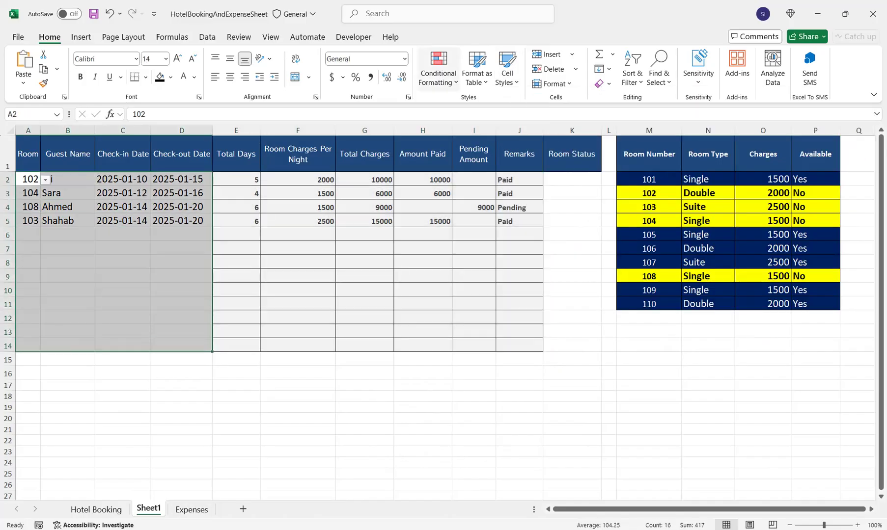
{"action": "left_click", "coordinate": [507, 68]}
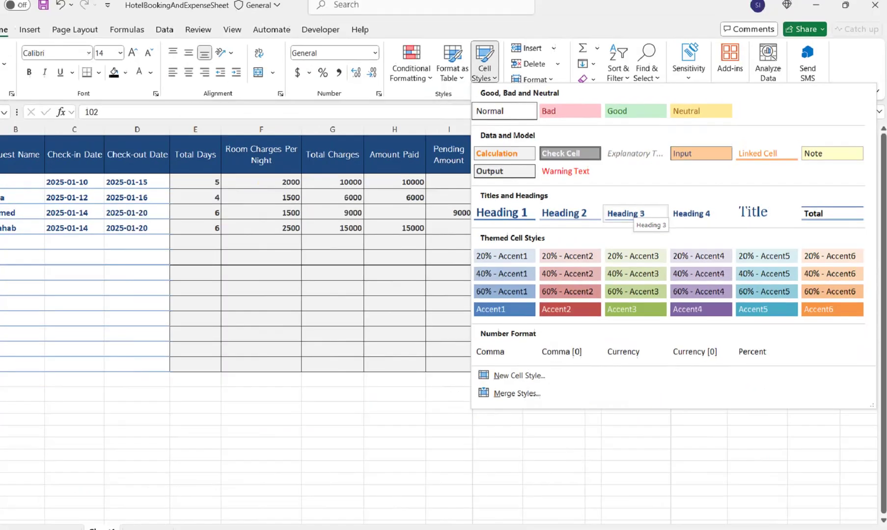
{"action": "left_click", "coordinate": [442, 276]}
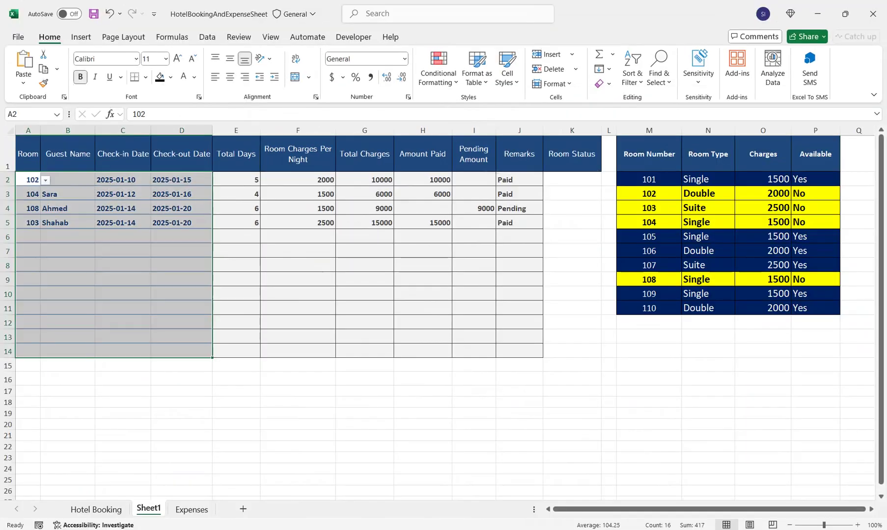
{"action": "left_click_drag", "start_coordinate": [364, 180], "coordinate": [422, 222]}
{"action": "left_click", "coordinate": [571, 180]}
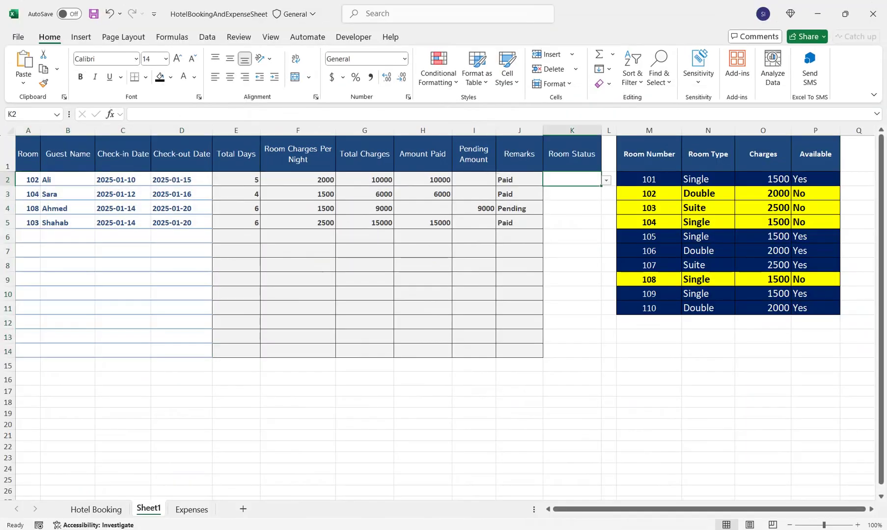
{"action": "left_click_drag", "start_coordinate": [572, 179], "coordinate": [572, 351]}
{"action": "left_click", "coordinate": [507, 68]}
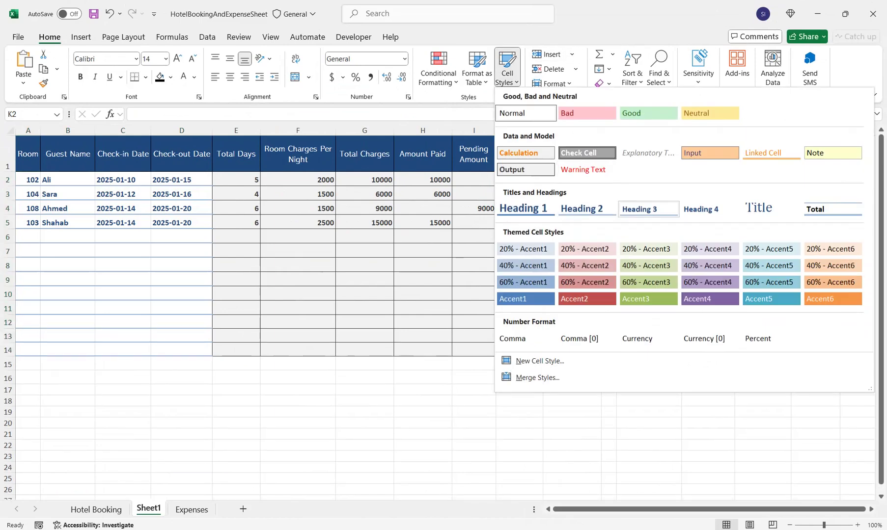
{"action": "left_click", "coordinate": [648, 208]}
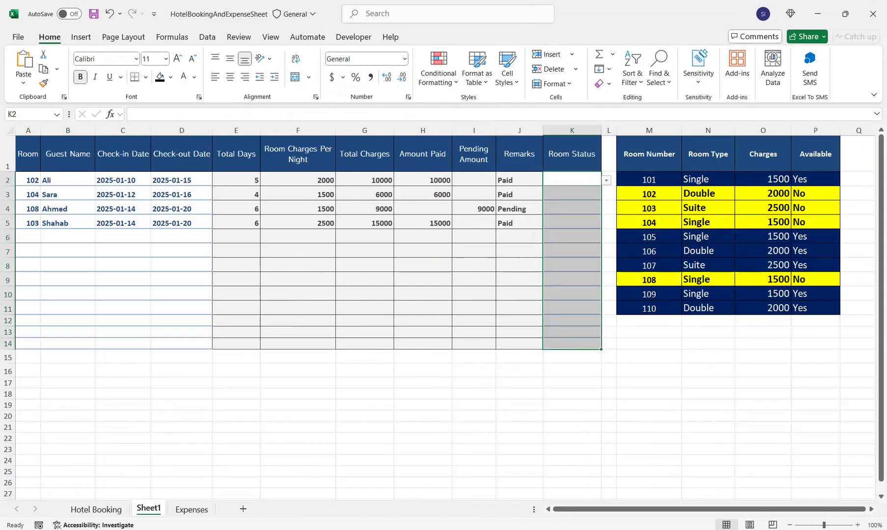
Step: Choose Check Out as the Room Status in K2 for room 102
{"action": "left_click", "coordinate": [606, 181]}
{"action": "left_click", "coordinate": [572, 192]}
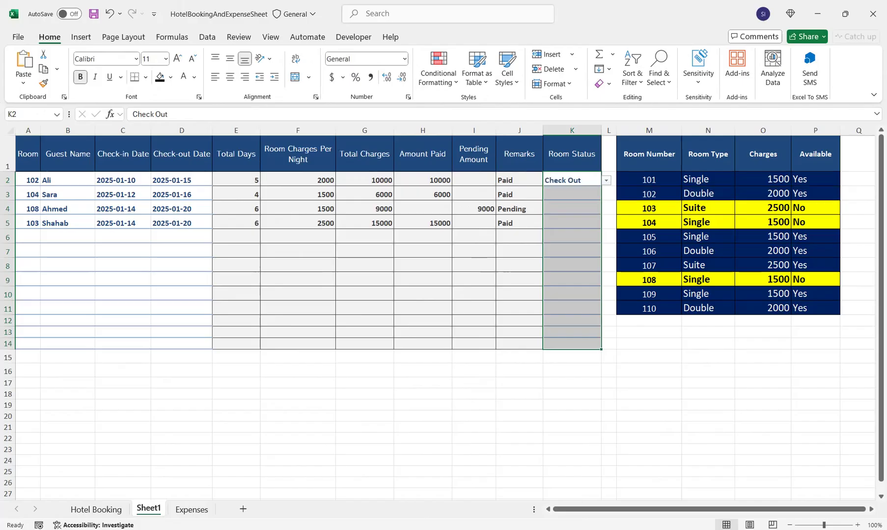
{"action": "left_click", "coordinate": [571, 180]}
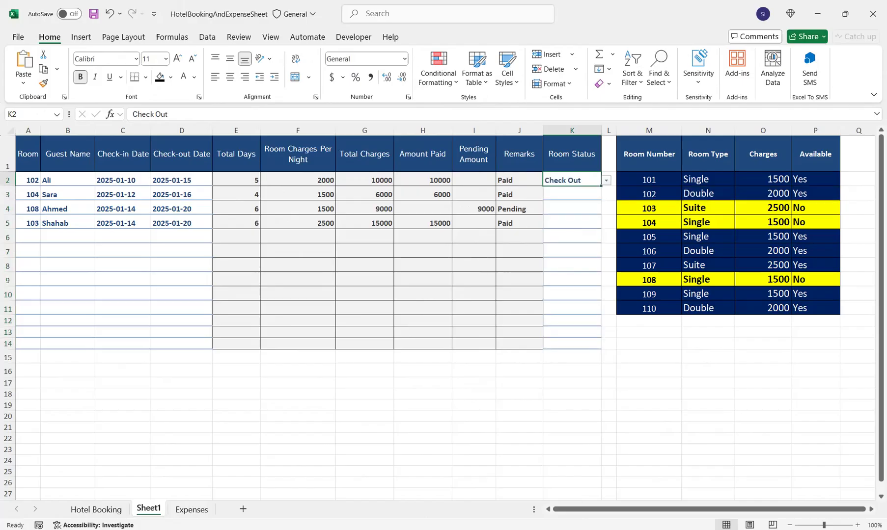
Step: Center the contents of the Total Days through Remarks cells E2:J14 horizontally
{"action": "mouse_move", "coordinate": [236, 180]}
{"action": "left_mouse_down"}
{"action": "mouse_move", "coordinate": [474, 321]}
{"action": "mouse_move", "coordinate": [540, 346]}
{"action": "left_mouse_up"}
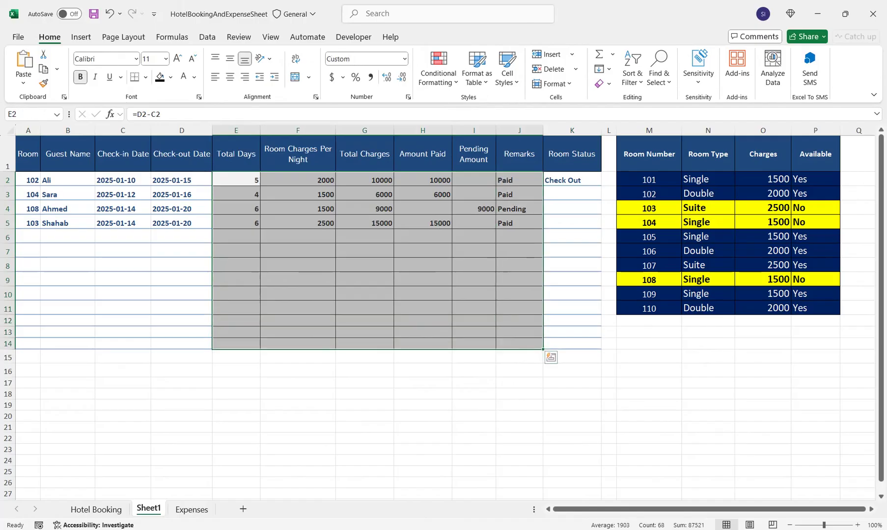
{"action": "left_click", "coordinate": [230, 77]}
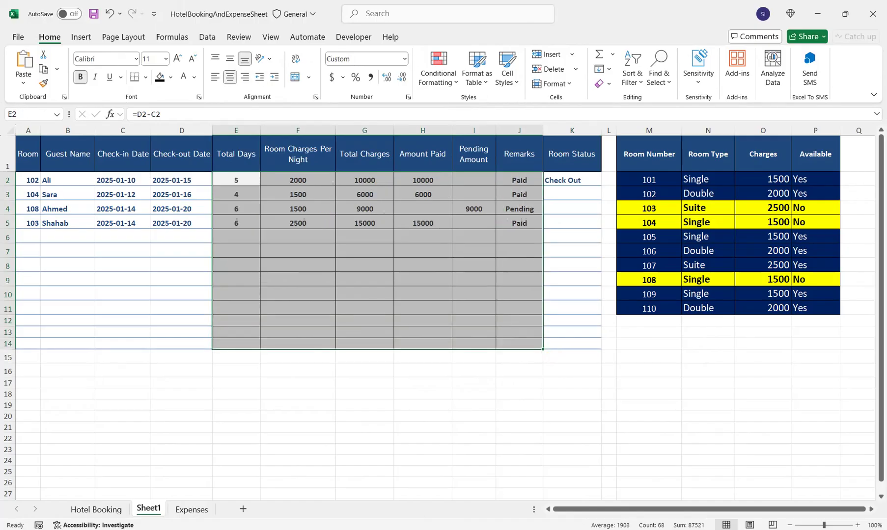
{"action": "left_click", "coordinate": [298, 209]}
{"action": "left_click", "coordinate": [473, 208]}
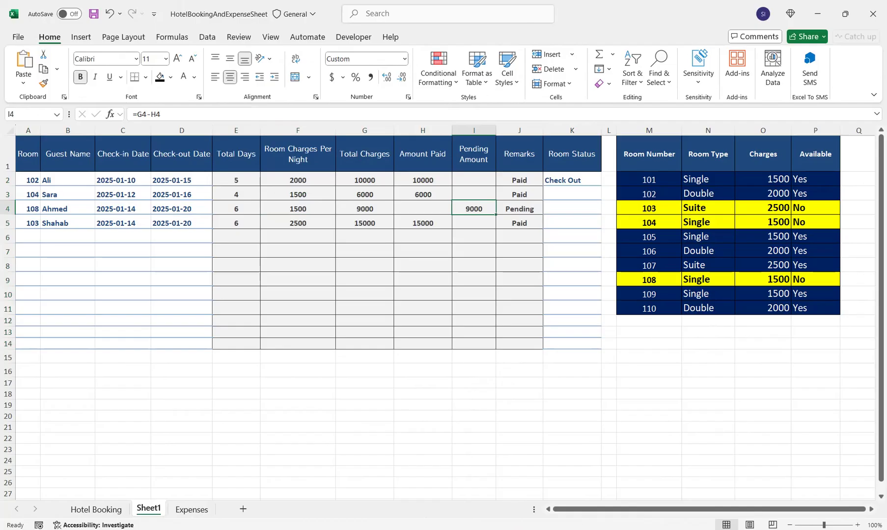
Step: Choose room 110 in A6 for a new booking and enter the guest's name in B6
{"action": "left_click", "coordinate": [28, 237]}
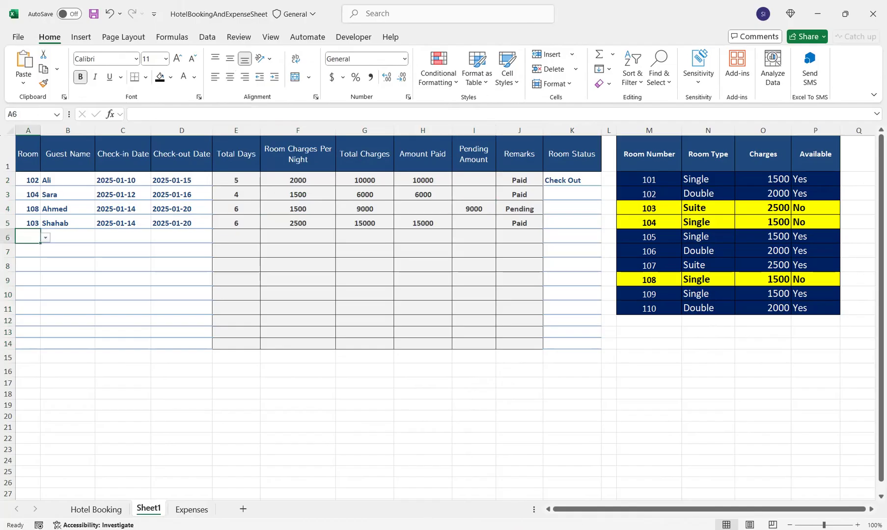
{"action": "left_click", "coordinate": [45, 238]}
{"action": "left_click", "coordinate": [23, 337]}
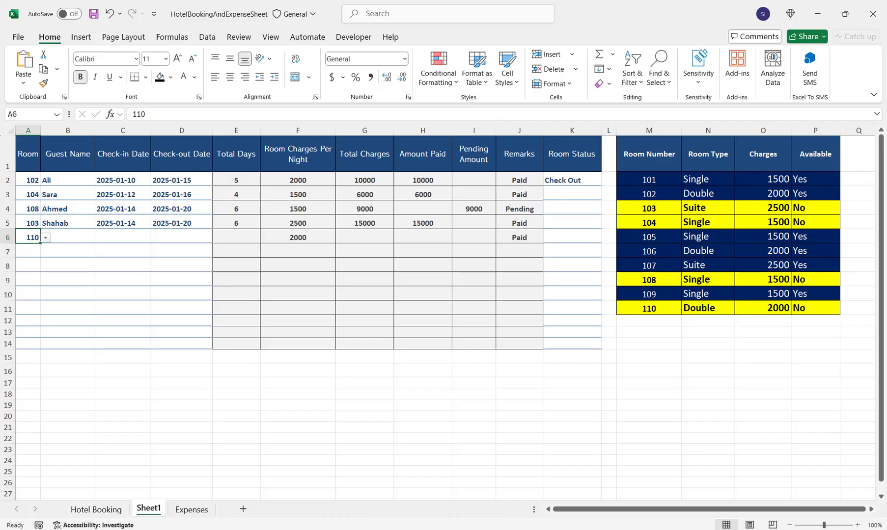
{"action": "left_click", "coordinate": [67, 237]}
{"action": "type", "text": "Waqas"}
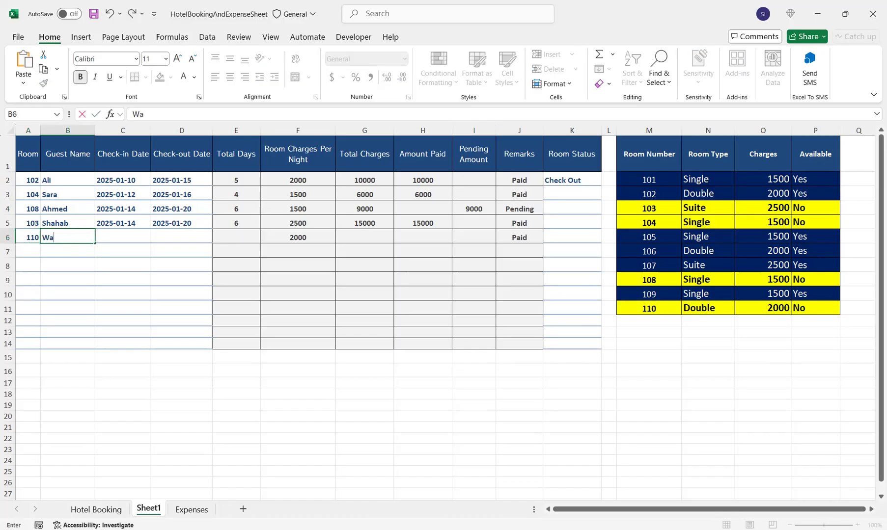
{"action": "key", "text": "Tab"}
Step: Copy the check-in and check-out dates from C4:D4 into C6:D6 for the room 110 booking
{"action": "key", "text": "Up"}
{"action": "key", "text": "Up"}
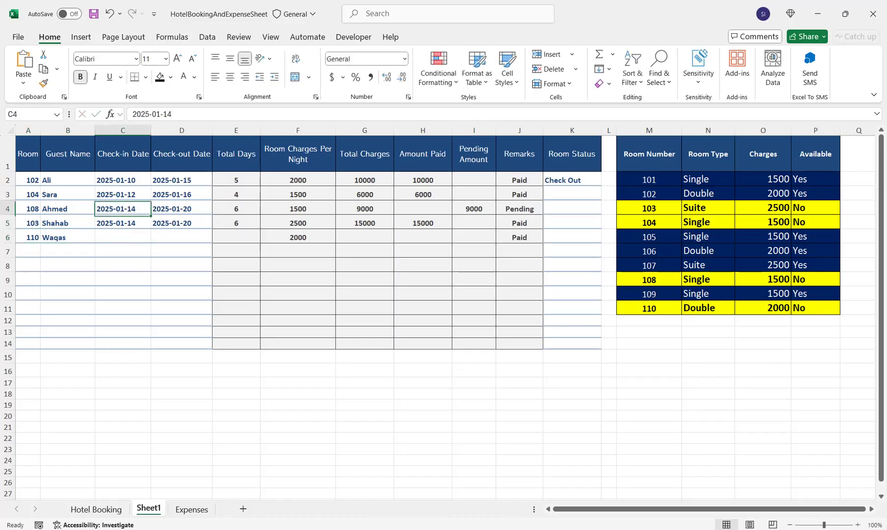
{"action": "key", "text": "shift+Right"}
{"action": "key", "text": "ctrl+c"}
{"action": "key", "text": "Down"}
{"action": "key", "text": "Down"}
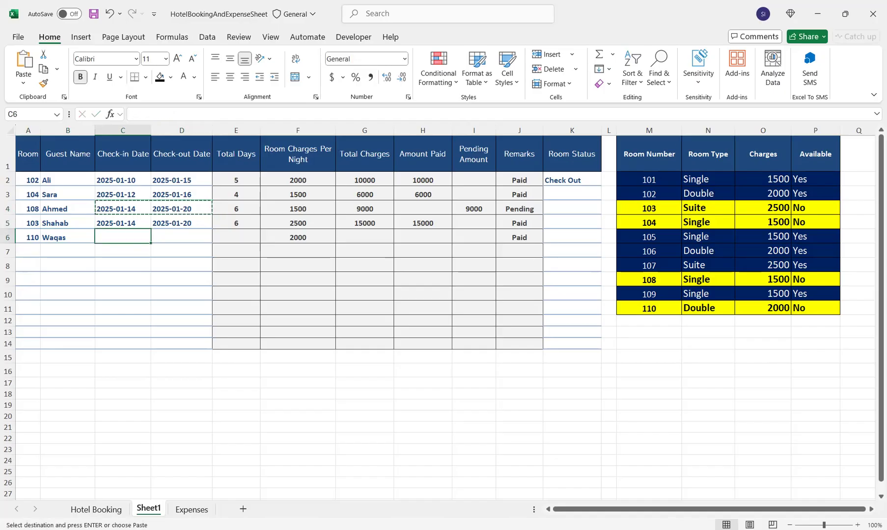
{"action": "key", "text": "ctrl+v"}
Step: Enter 12000 as the Amount Paid in H6 for the room 110 booking
{"action": "key", "text": "Right"}
{"action": "key", "text": "Right"}
{"action": "key", "text": "Right"}
{"action": "key", "text": "Right"}
{"action": "key", "text": "Right"}
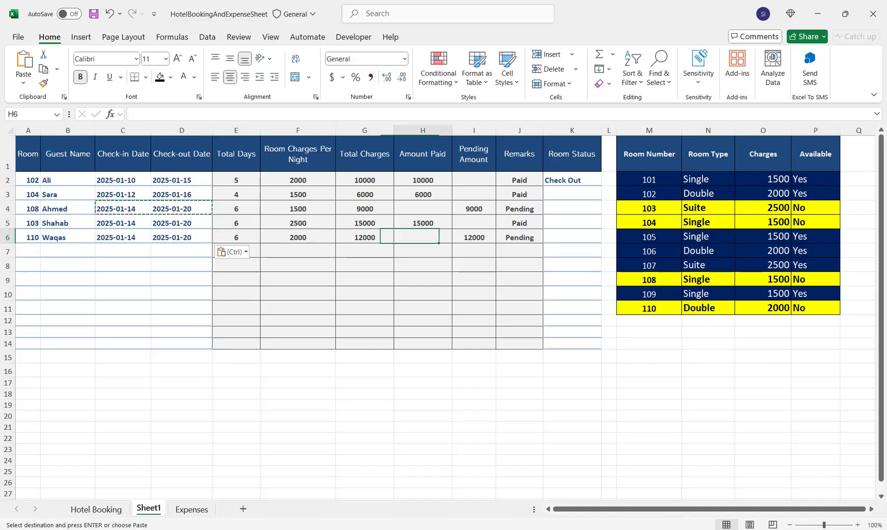
{"action": "type", "text": "12000"}
{"action": "key", "text": "Return"}
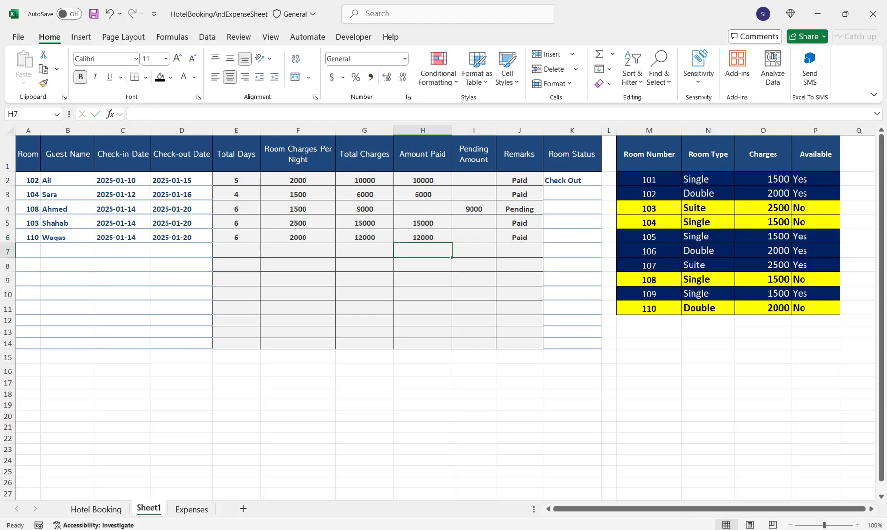
Step: Fill the Check Out status from K2 down through K6 for all the listed bookings
{"action": "key", "text": "Up"}
{"action": "key", "text": "Right"}
{"action": "key", "text": "Right"}
{"action": "key", "text": "Right"}
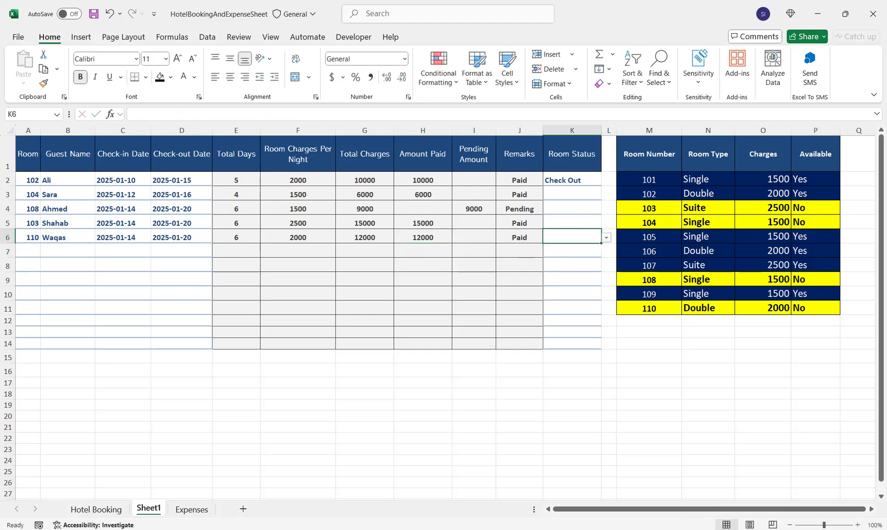
{"action": "left_click_drag", "start_coordinate": [571, 181], "coordinate": [572, 238]}
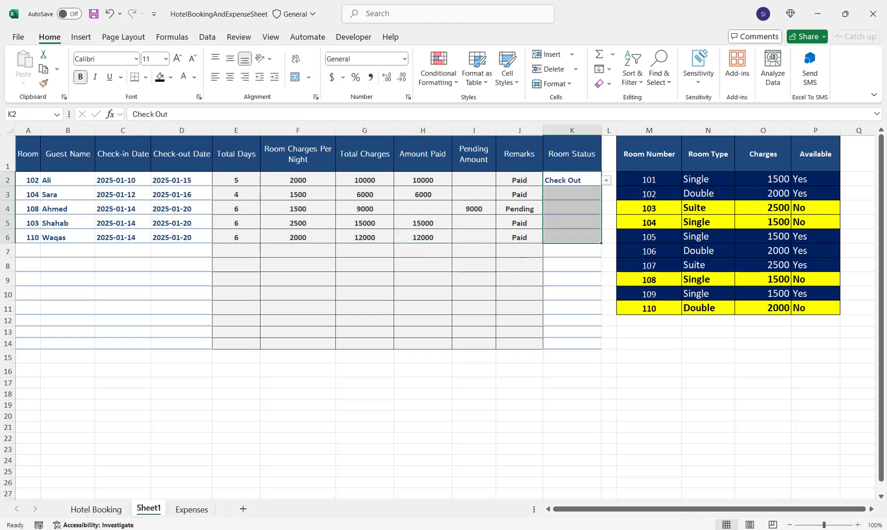
{"action": "key", "text": "ctrl+d"}
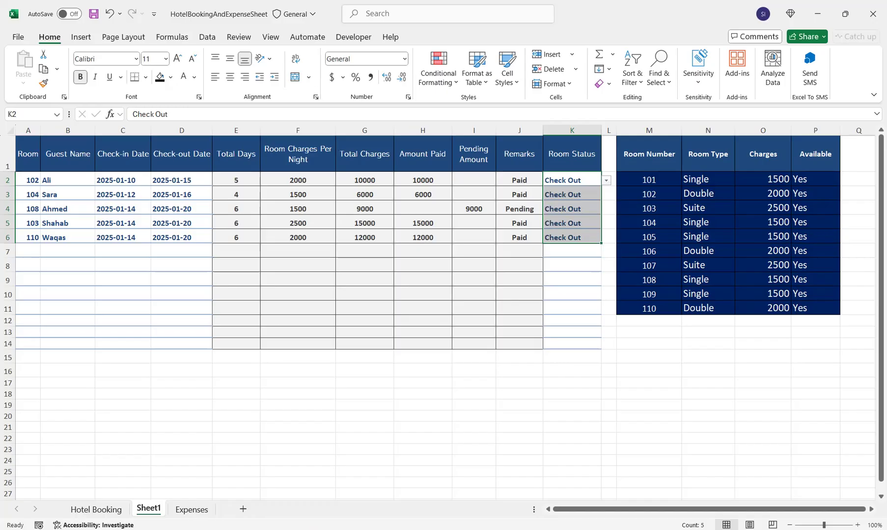
{"action": "left_click_drag", "start_coordinate": [28, 251], "coordinate": [28, 309]}
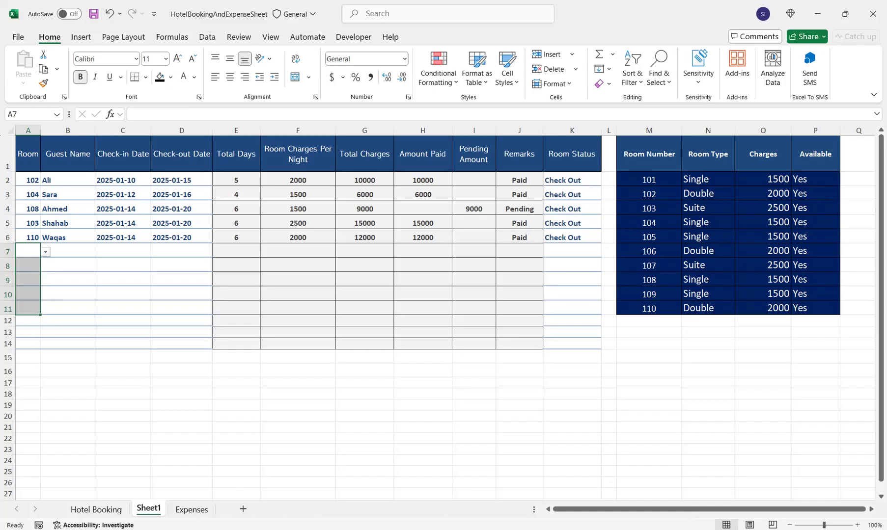
{"action": "left_click", "coordinate": [67, 251]}
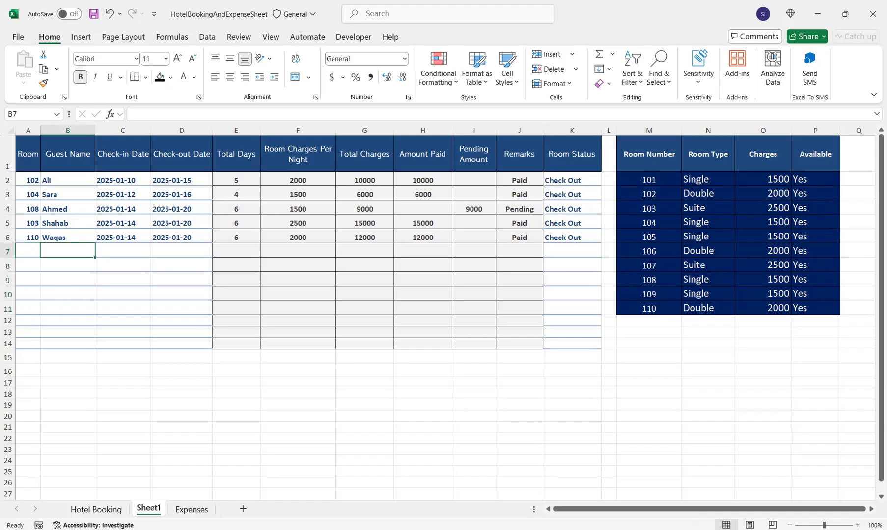
{"action": "left_click", "coordinate": [571, 251]}
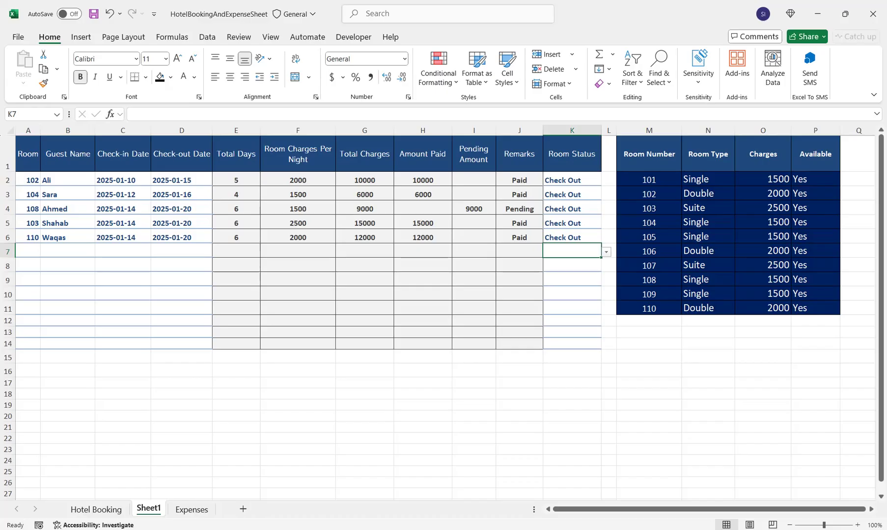
Step: Enter 9000 as the Amount Paid in H4 for the room 108 booking
{"action": "left_click", "coordinate": [474, 208]}
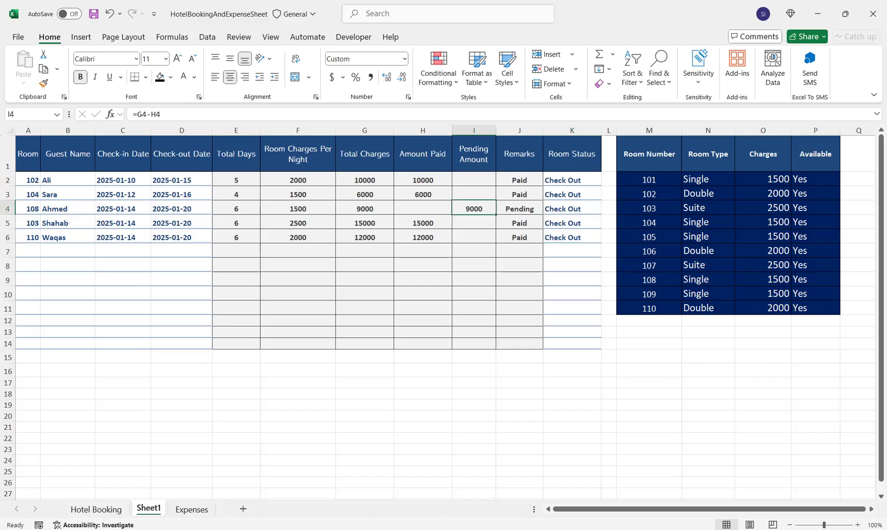
{"action": "left_click", "coordinate": [423, 209]}
{"action": "type", "text": "9000"}
{"action": "key", "text": "Return"}
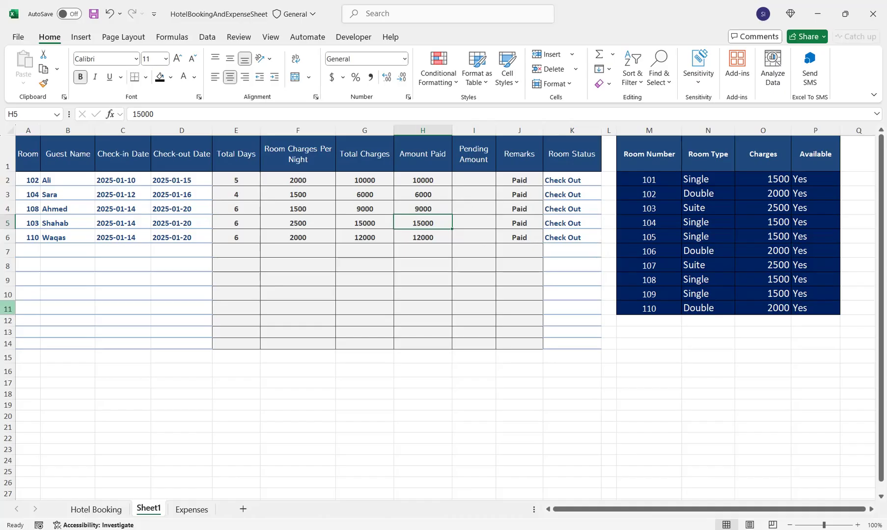
Step: Start a new booking in row 7 by choosing room 104 in A7 and selecting its Guest Name cell
{"action": "left_click", "coordinate": [28, 251]}
{"action": "left_click", "coordinate": [45, 252]}
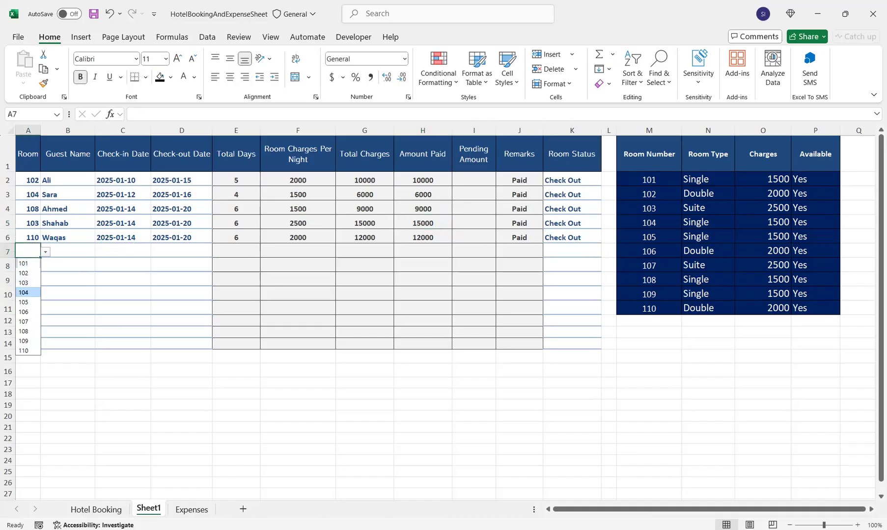
{"action": "left_click", "coordinate": [28, 292]}
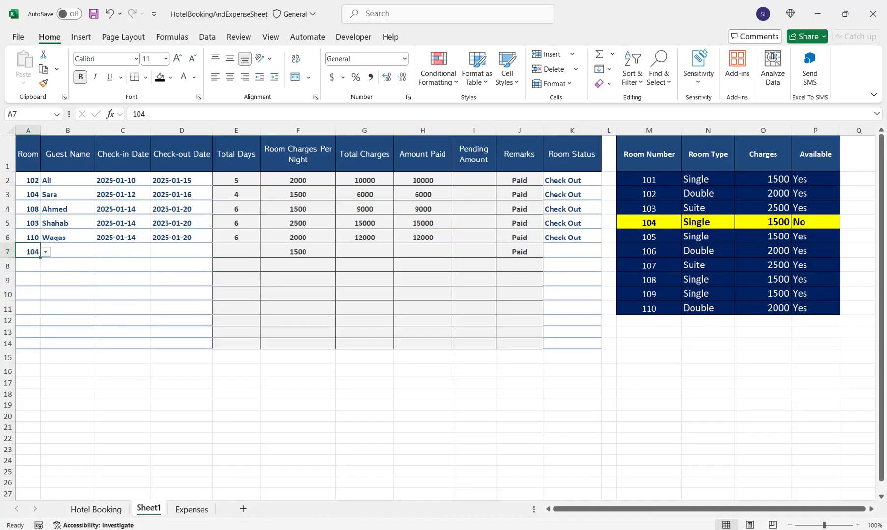
{"action": "left_click", "coordinate": [68, 251]}
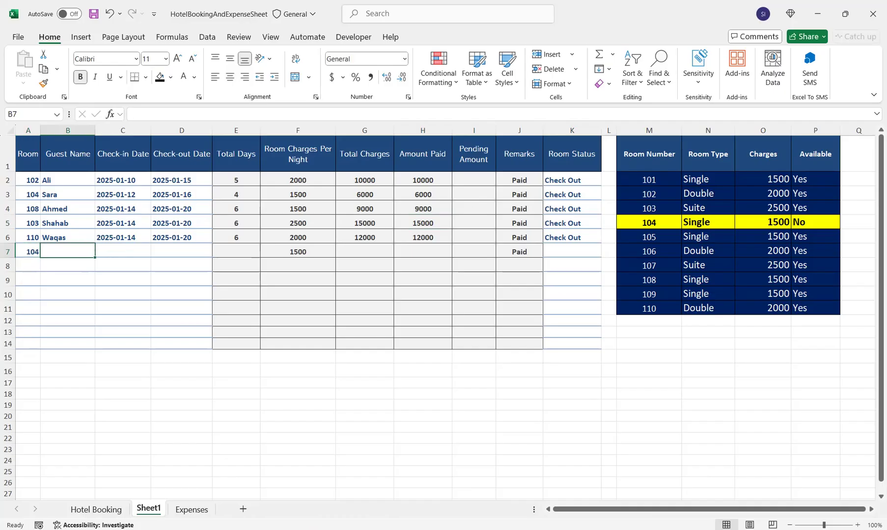